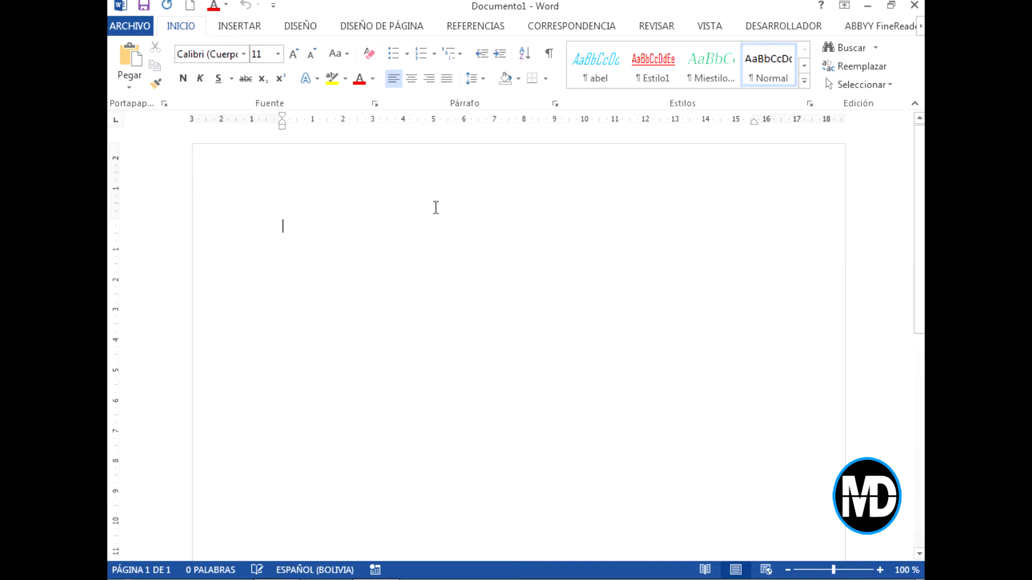
Step: Save the new document on the desktop (Escritorio) under the file name Introducción
left_click(139, 24)
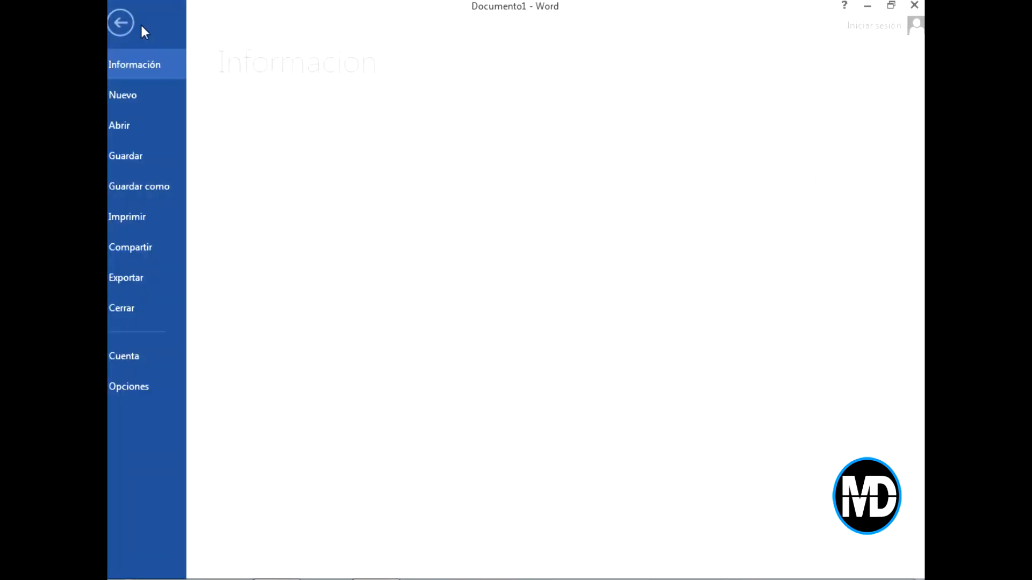
left_click(166, 188)
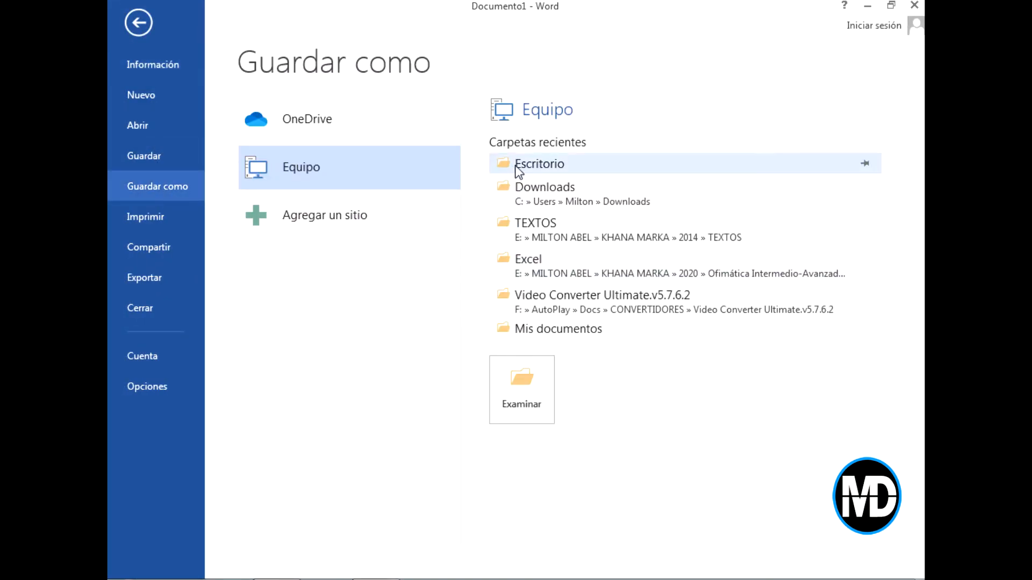
left_click(512, 380)
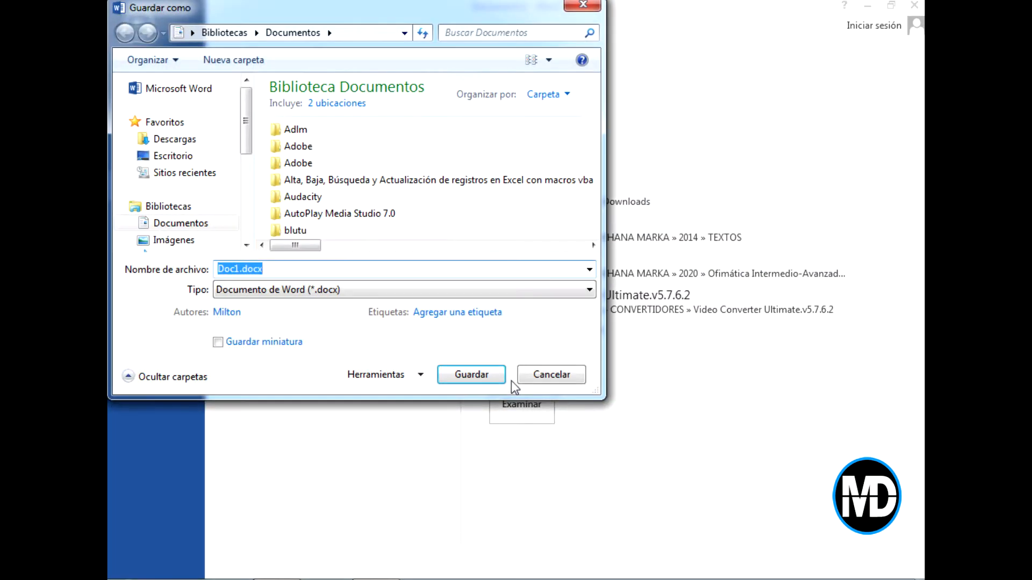
left_click(210, 155)
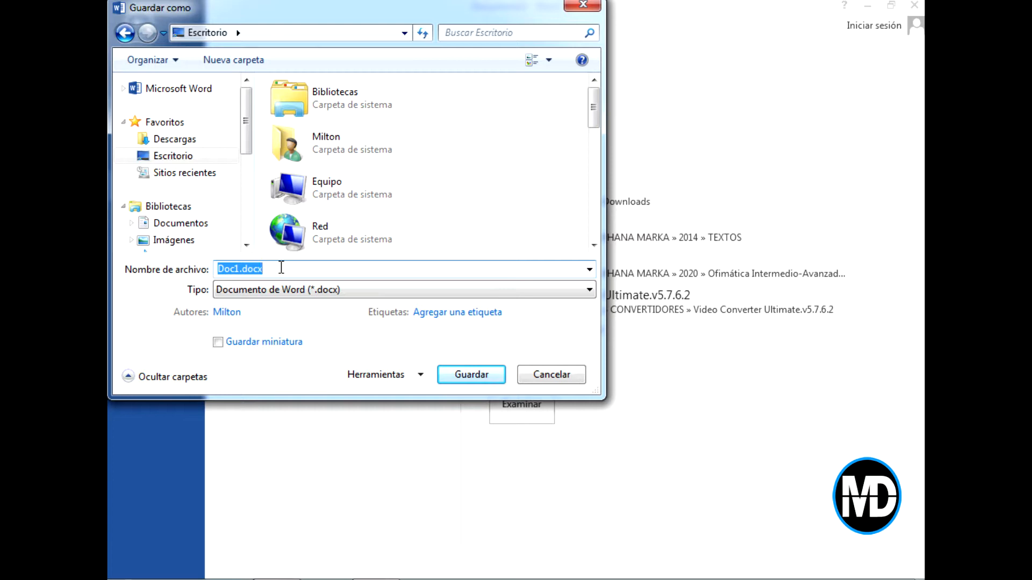
type("Introd")
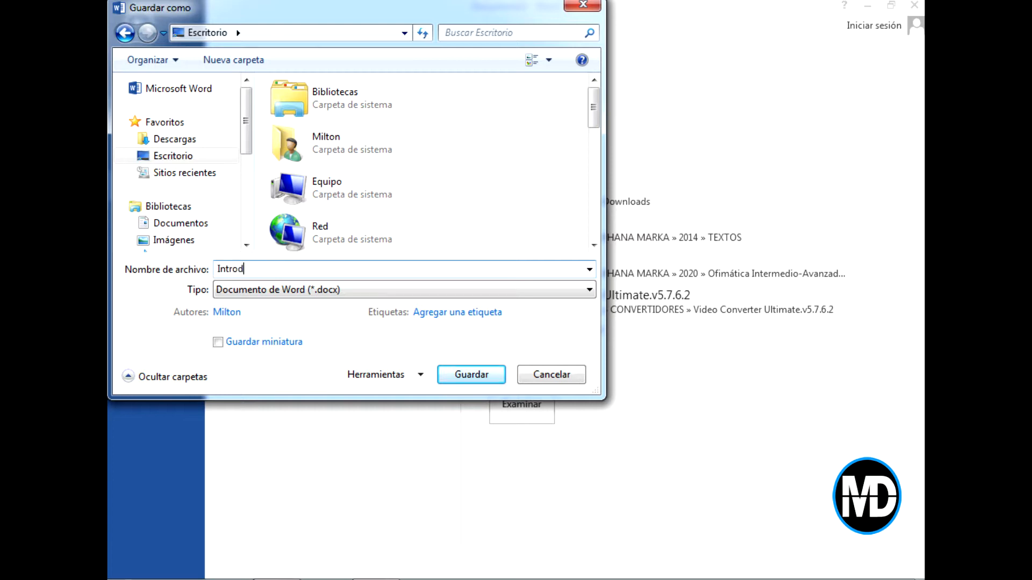
type("ucción")
left_click(479, 374)
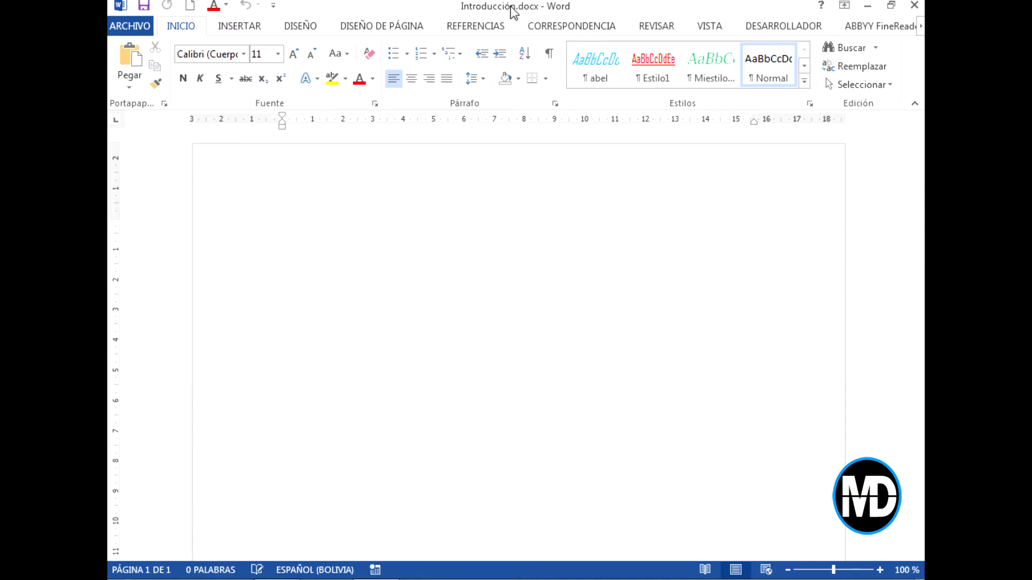
Step: Open the custom margins settings and set the top margin to 2 cm and the left margin to 2,5 cm
left_click(400, 34)
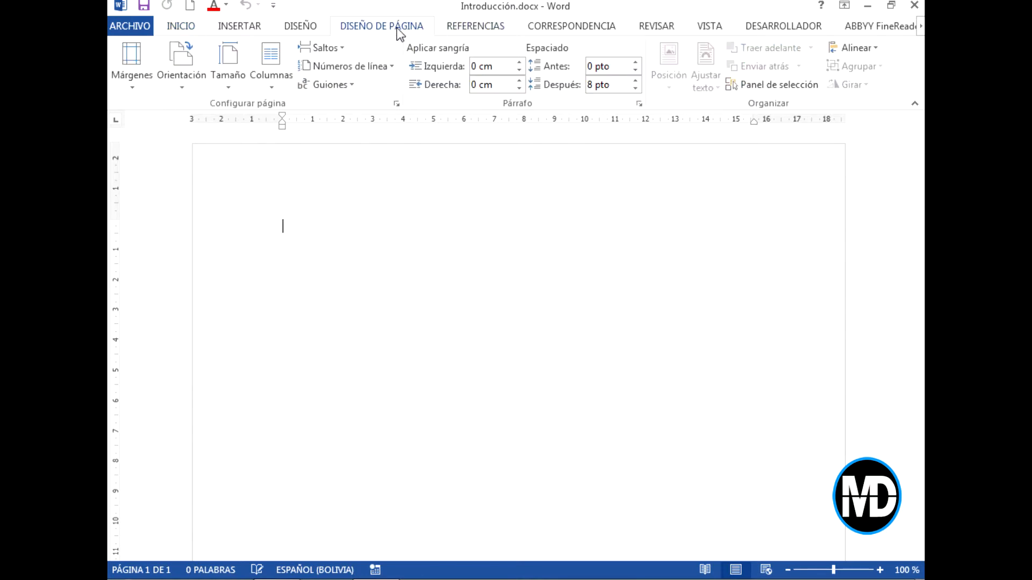
left_click(135, 90)
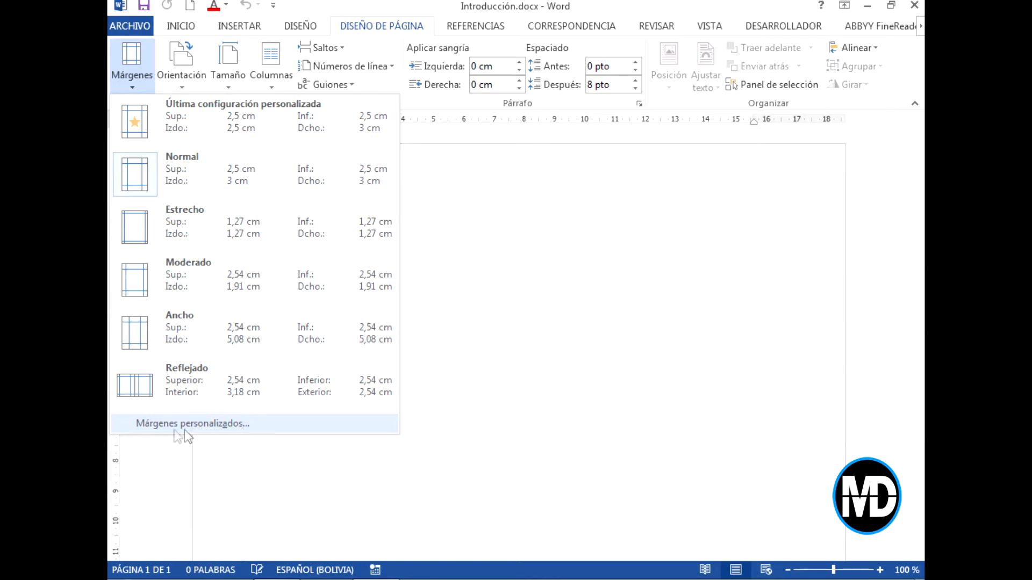
left_click(230, 426)
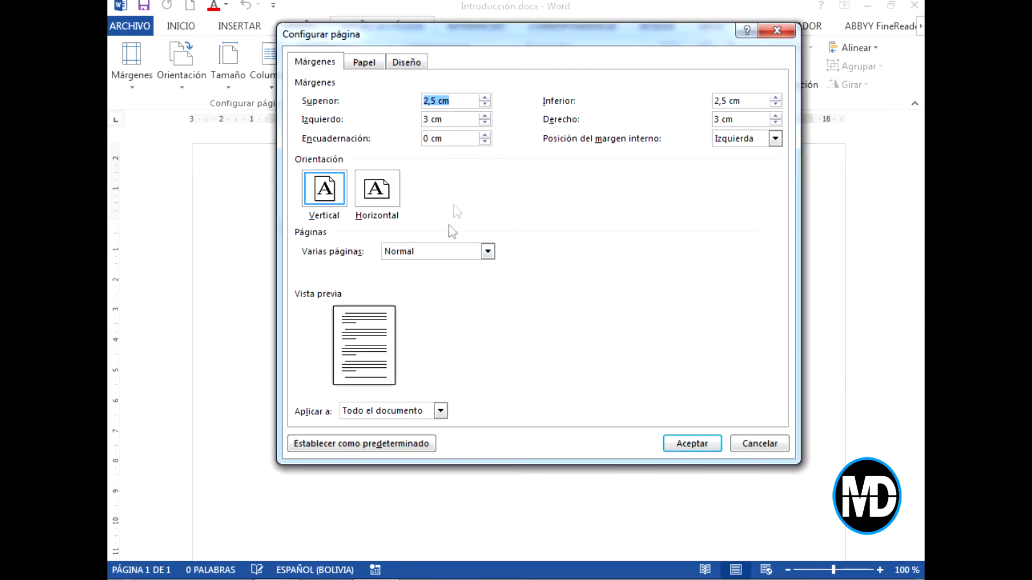
left_click_drag(501, 36, 488, 66)
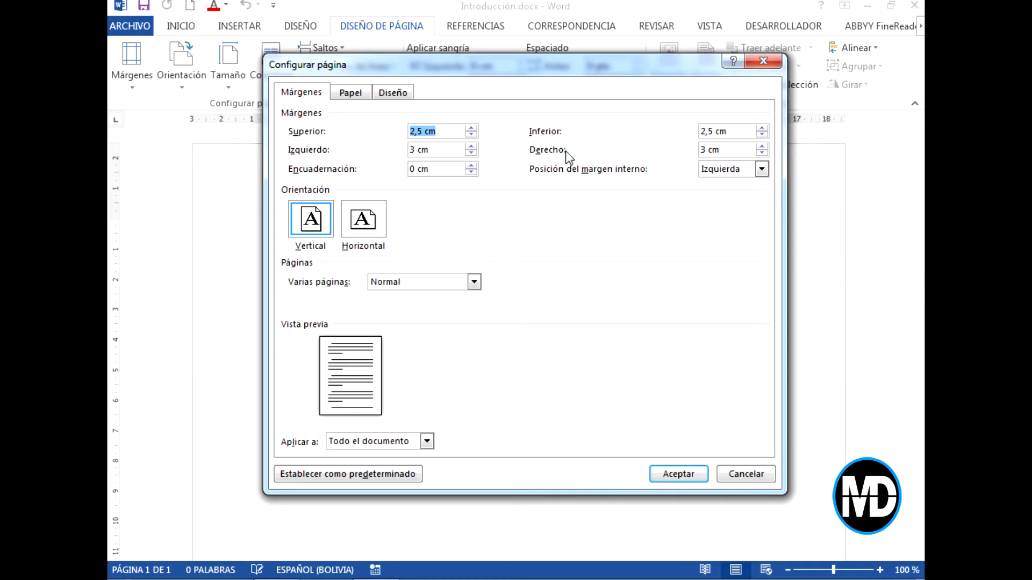
left_click(472, 135)
left_click(472, 134)
left_click(472, 135)
left_click(472, 134)
left_click(472, 134)
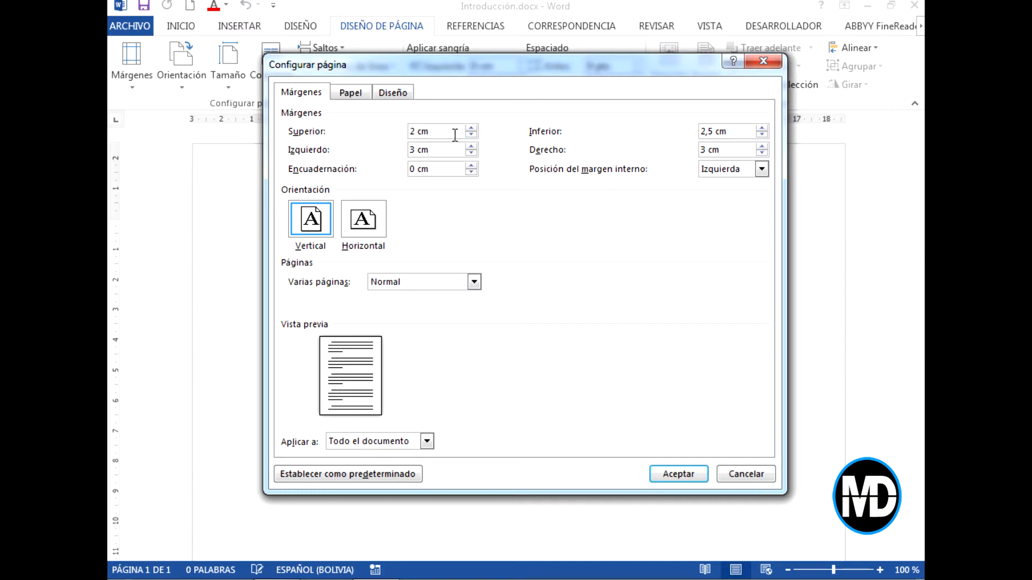
left_click(471, 153)
left_click(471, 152)
left_click(472, 152)
Step: Set the bottom and right margins to 2 cm and apply the page setup
left_click(761, 133)
left_click(762, 134)
left_click(761, 134)
left_click(762, 134)
left_click(761, 134)
left_click(762, 152)
left_click(762, 152)
left_click(762, 152)
left_click(761, 152)
left_click(761, 152)
left_click(762, 152)
left_click(761, 153)
left_click(762, 152)
left_click(761, 152)
left_click(762, 152)
left_click(680, 475)
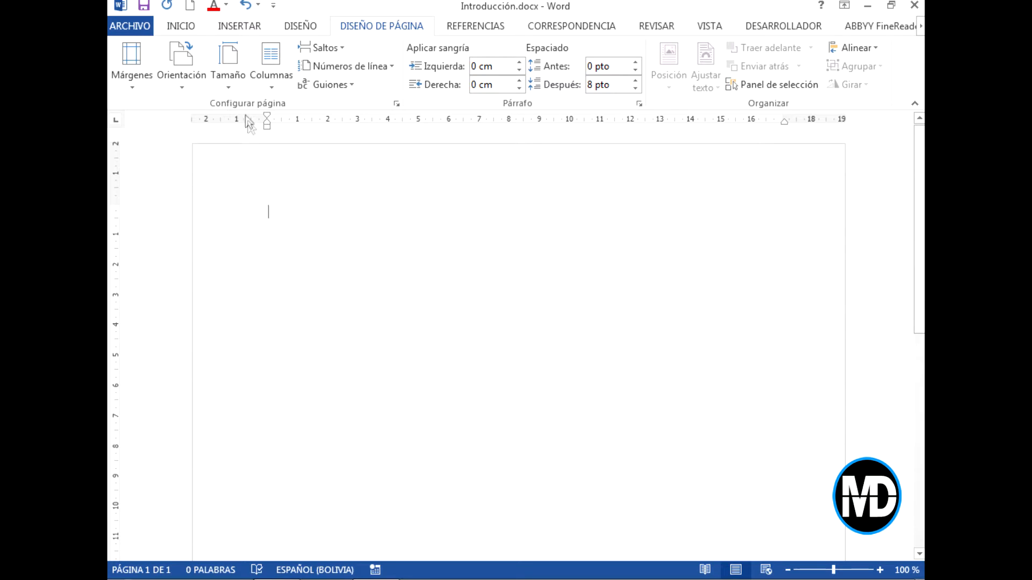
Step: Set the paper size to Carta (8,5 x 11 pulg.) and the page orientation to Vertical
left_click(234, 87)
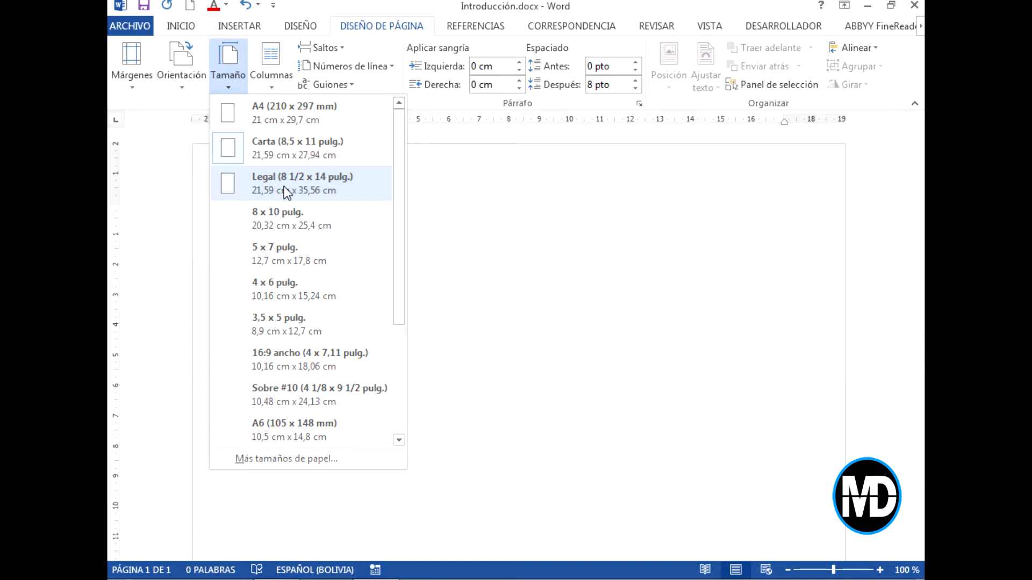
left_click_drag(400, 258, 406, 177)
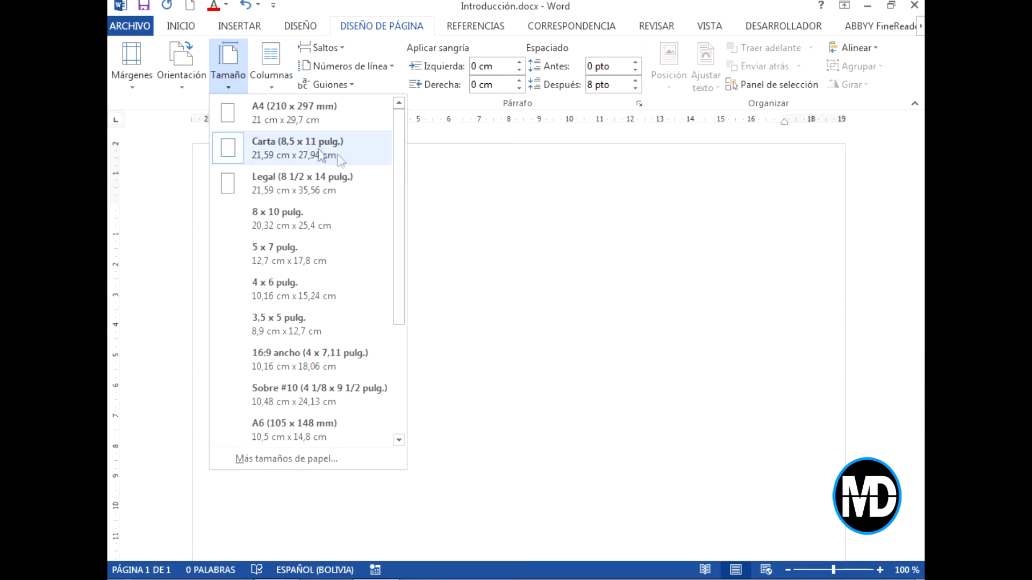
left_click(272, 144)
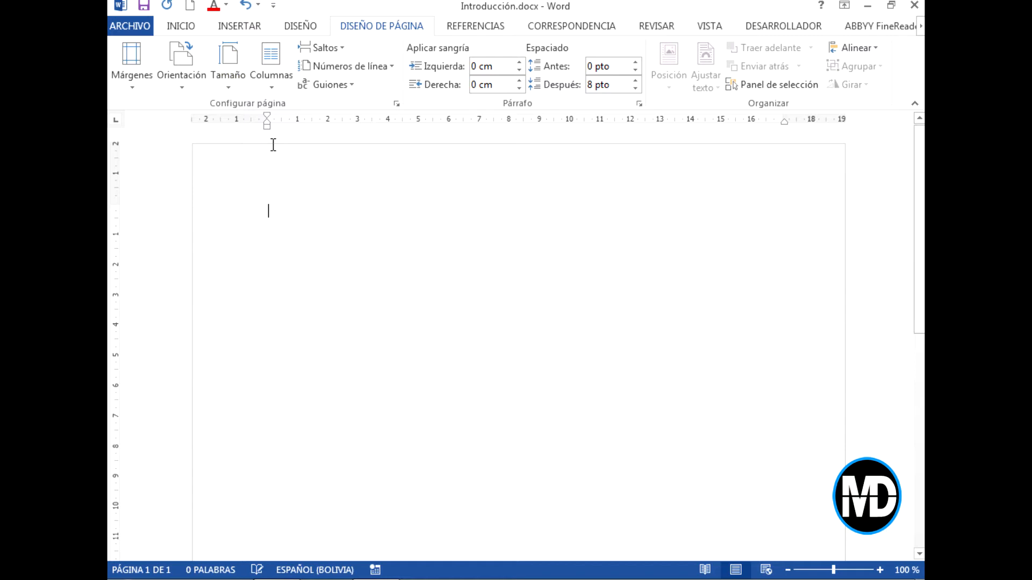
left_click(191, 86)
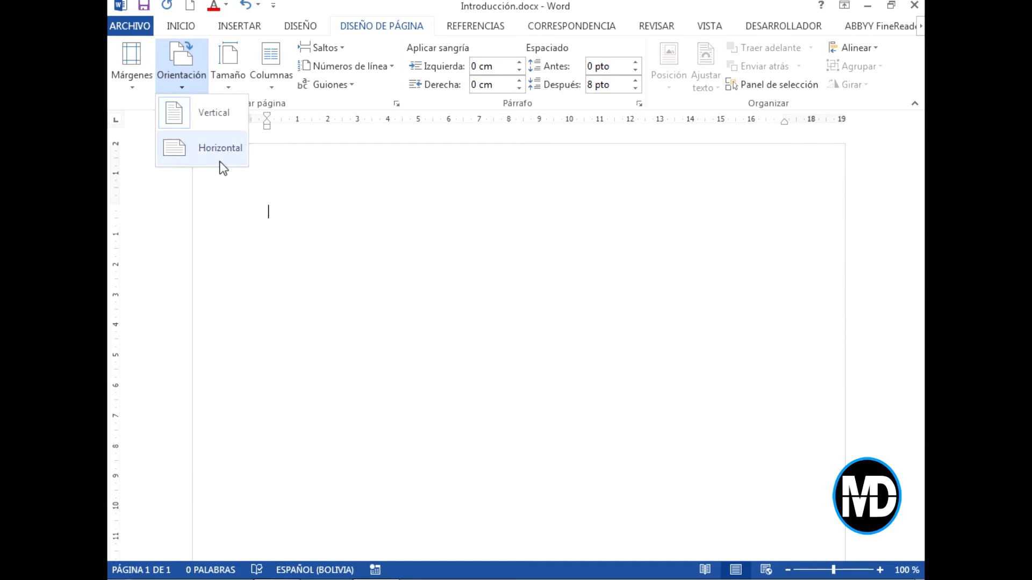
left_click(212, 119)
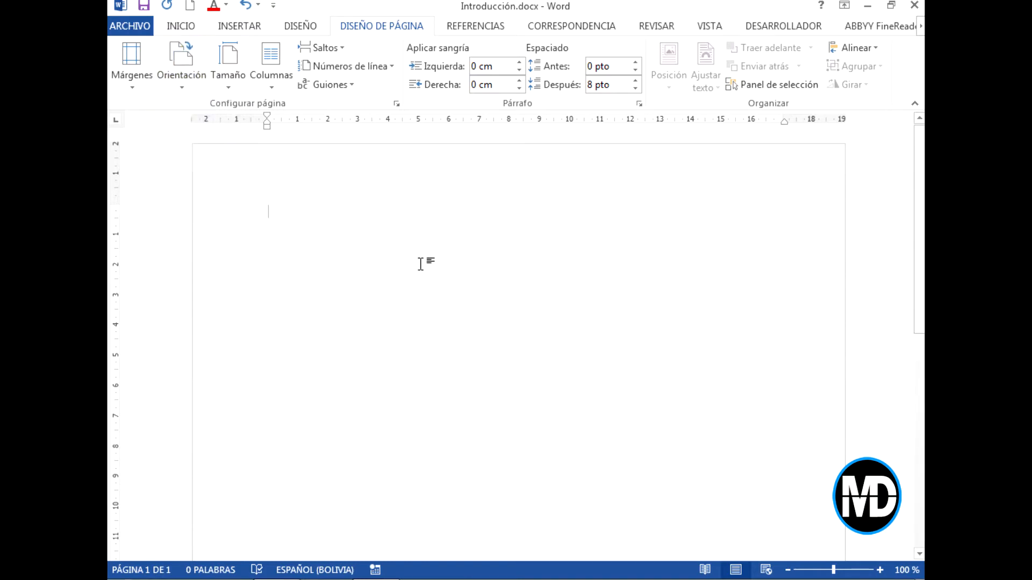
Step: Insert the paragraph that starts "Microsoft Word es un software informático procesador de texto" and dismiss the paste options
left_click(186, 32)
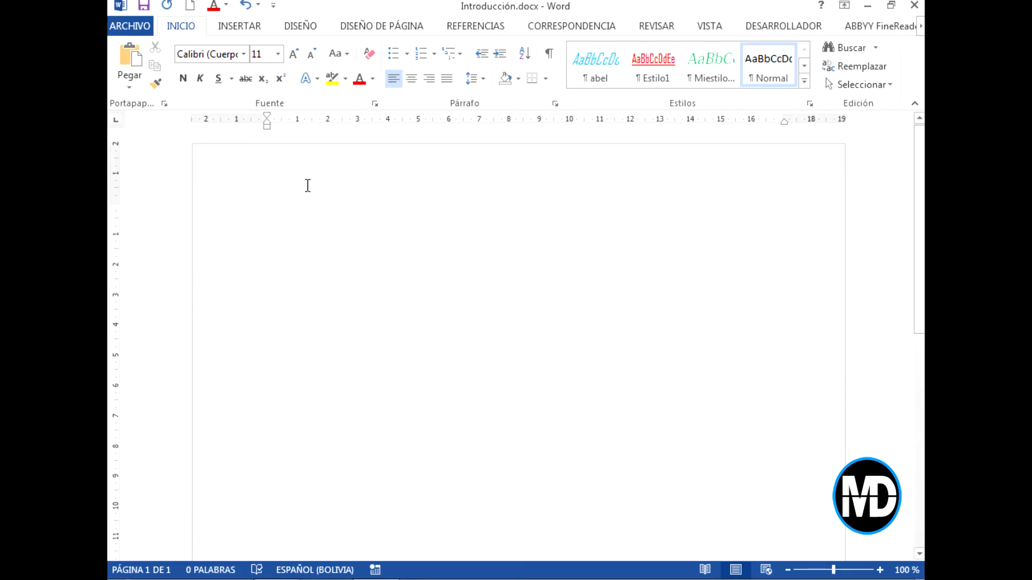
type("Microsoft Word es un software informático procesador de texto, de los más utilizados a la hora de trabajar con documentos digitales en la actualidad. El Word es un programa que está prácticamente presente en todos los equipos de las personas que tengan computadora a su disposición siendo éste un procesador bastante simple. Microsoft Word tiene todas las características de un potente editor de textos como herramientas de ortografía, sinónimos, gráficos, modelado de texto, plantillas, fuente, tablas, macros, estilos, párrafos, portapapeles, ilustraciones, símbolos, ecuaciones, etc.")
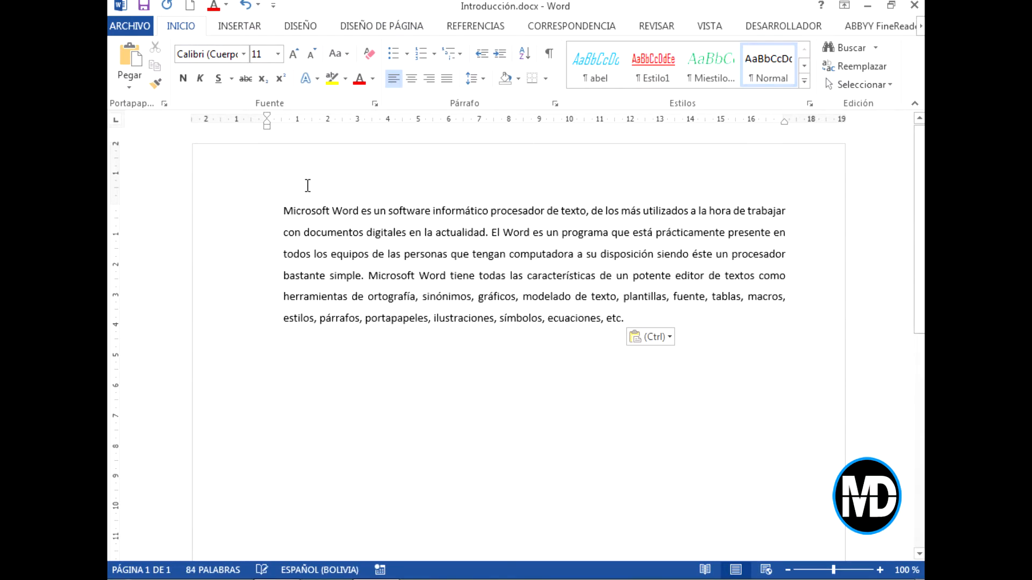
left_click(632, 319)
key("Escape")
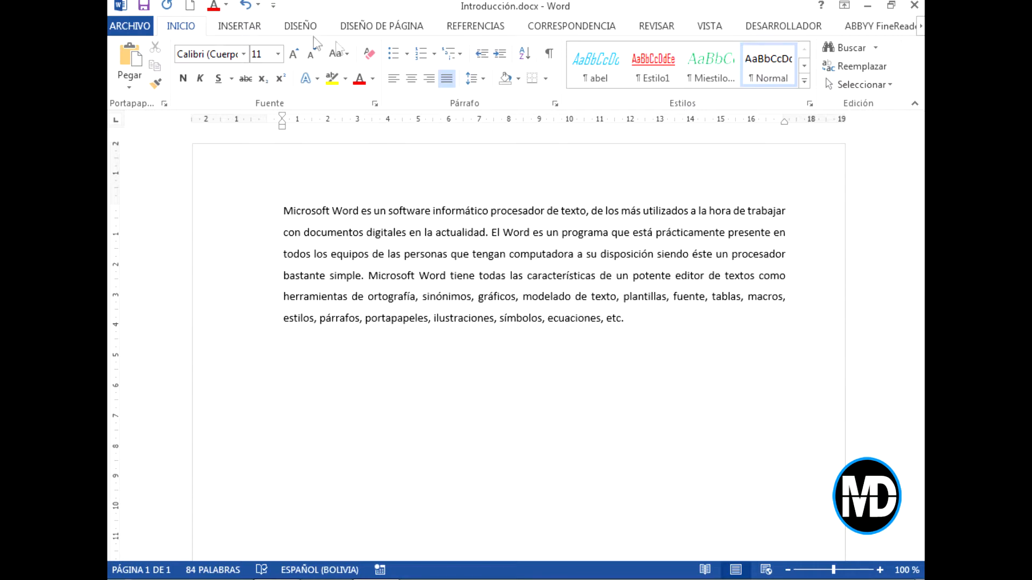
left_click(244, 28)
left_click(295, 31)
left_click(364, 27)
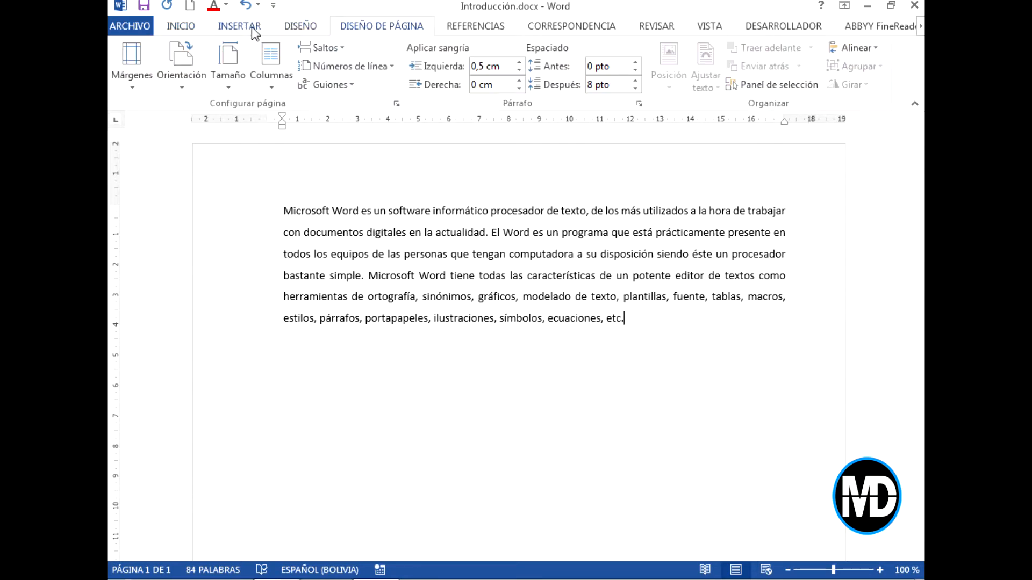
left_click(231, 28)
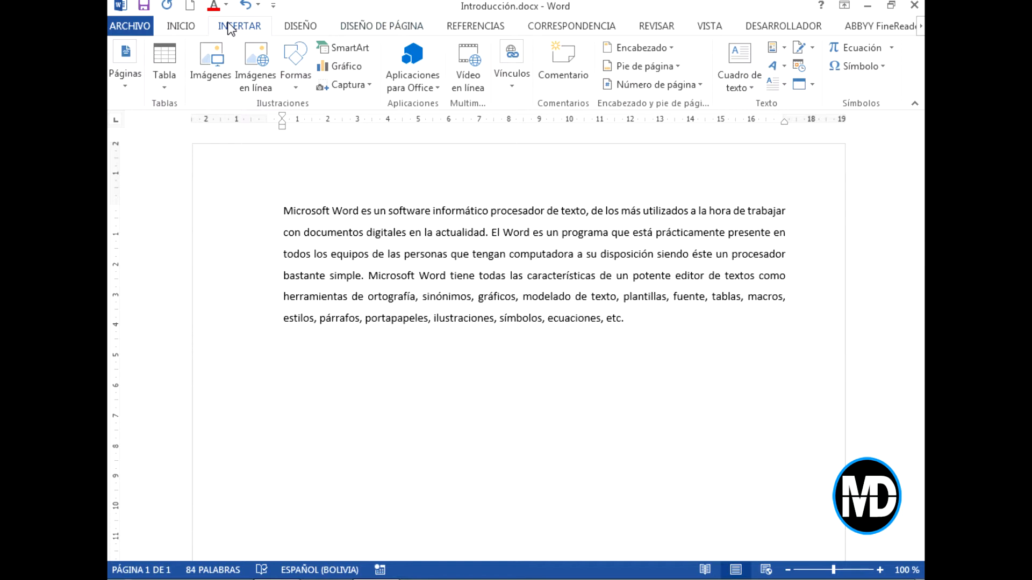
left_click(192, 30)
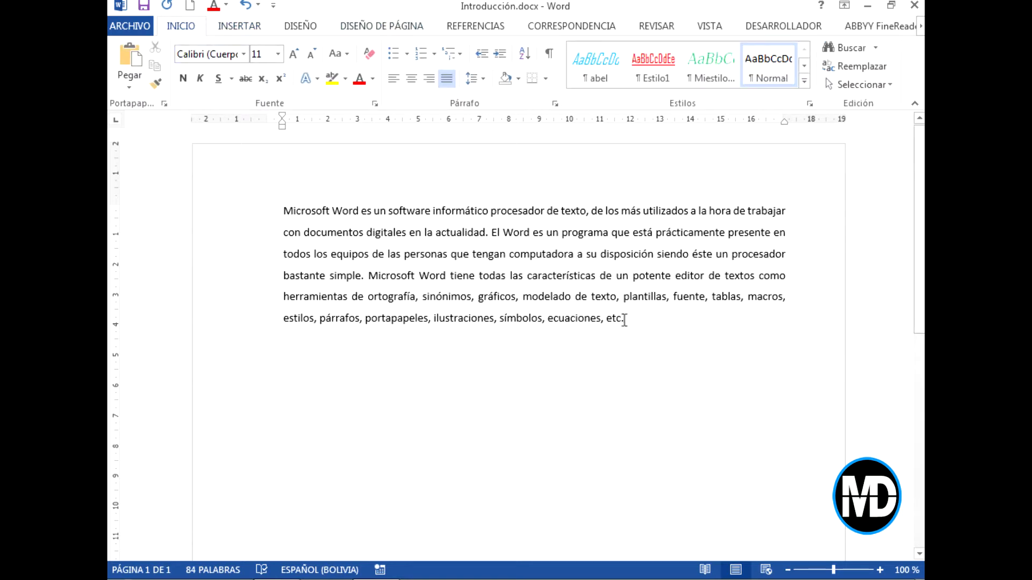
Step: Copy the whole Microsoft Word paragraph and paste the copy directly below the original
left_click_drag(625, 318, 283, 210)
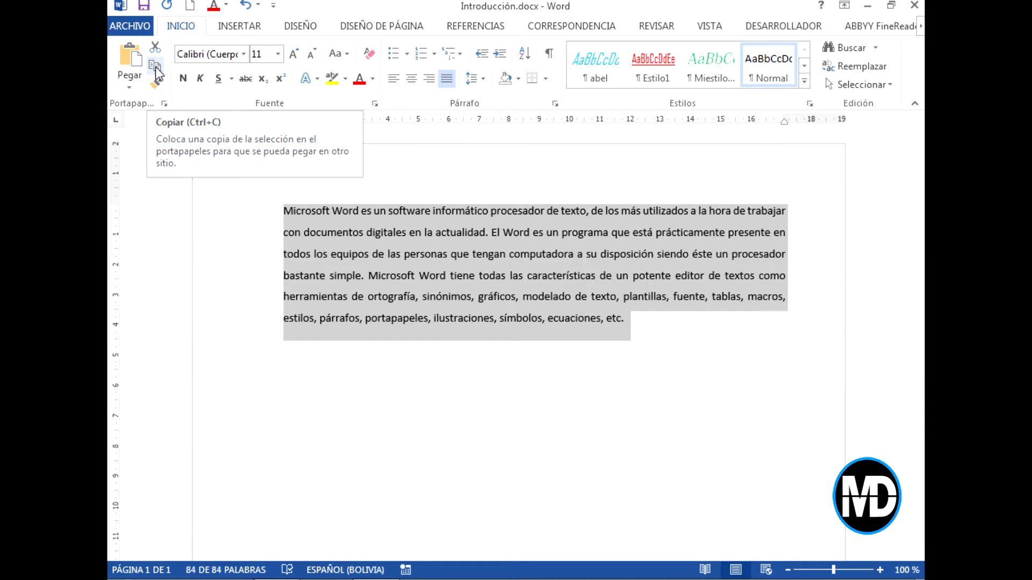
left_click(156, 73)
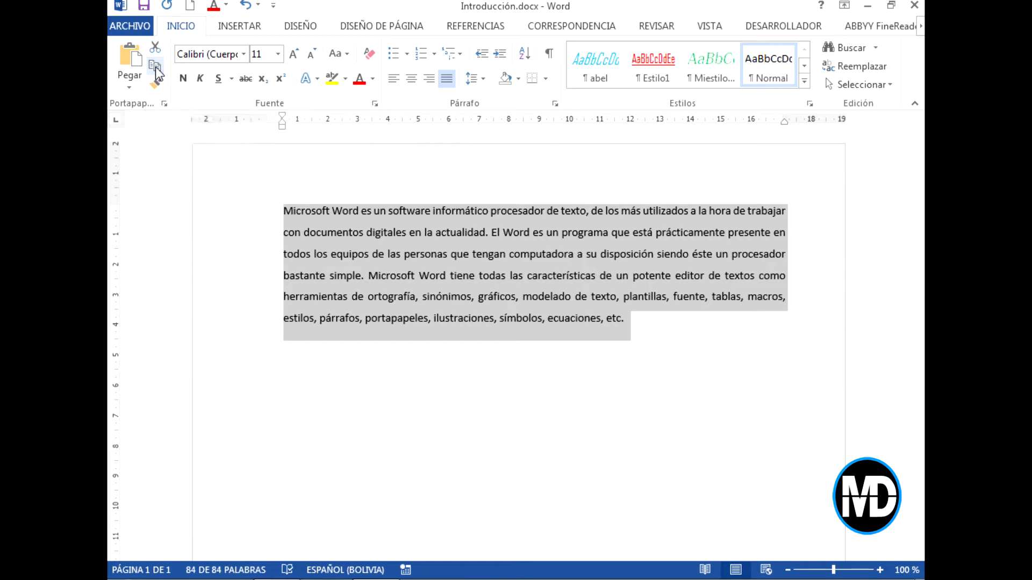
left_click(584, 357)
key("ctrl+z")
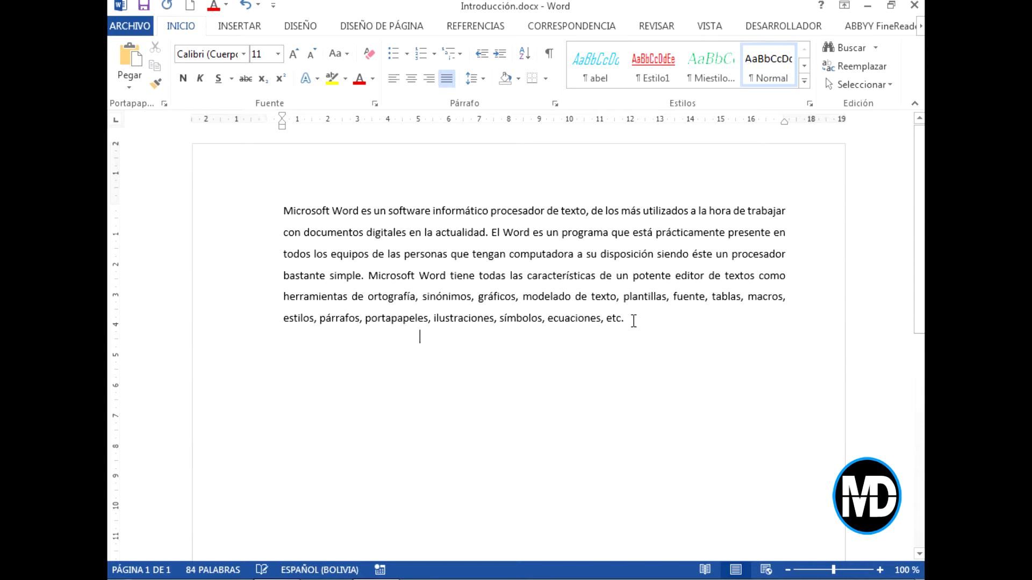
left_click(137, 67)
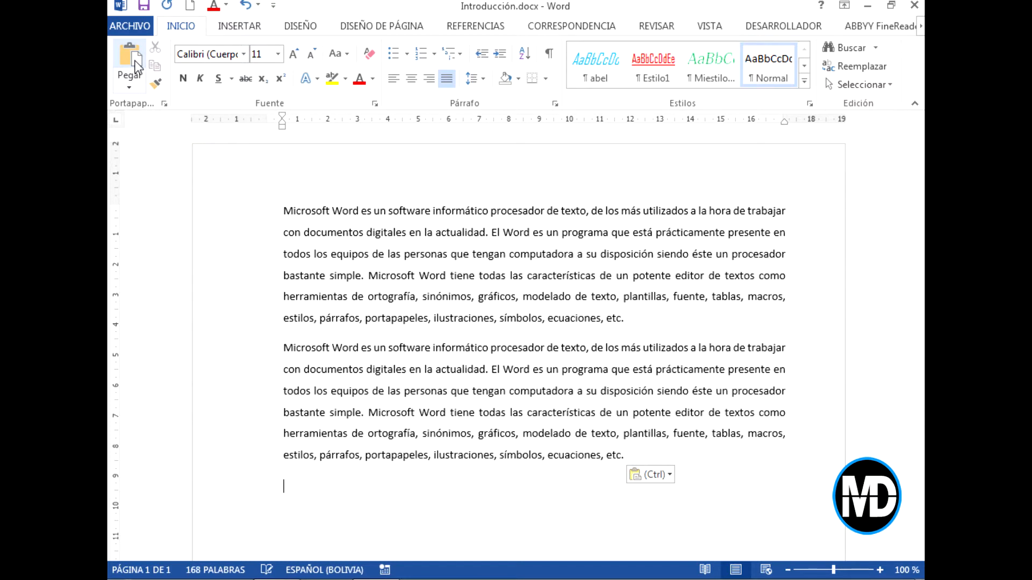
left_click_drag(633, 320, 283, 209)
left_click(635, 454)
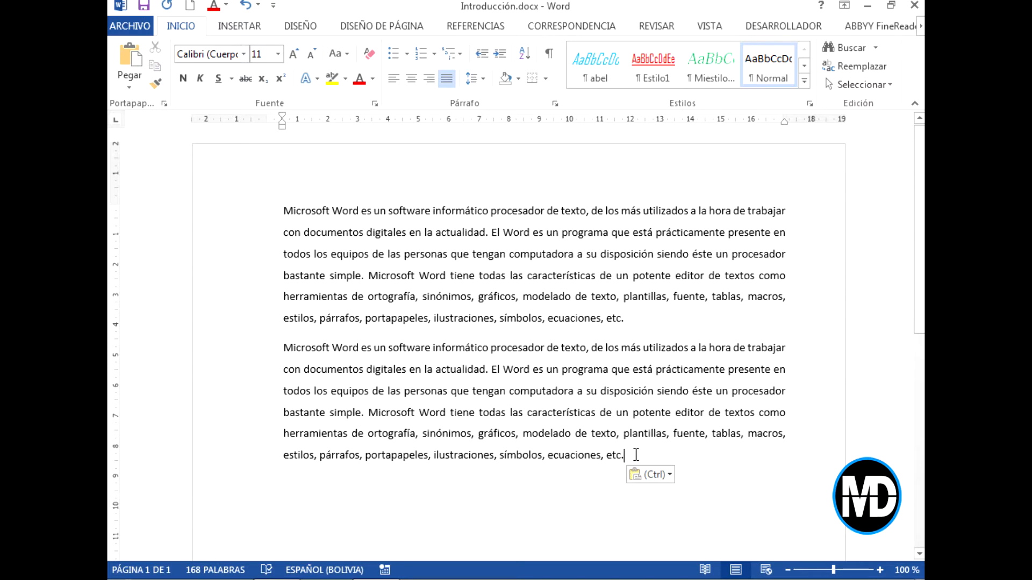
left_click_drag(636, 455, 272, 208)
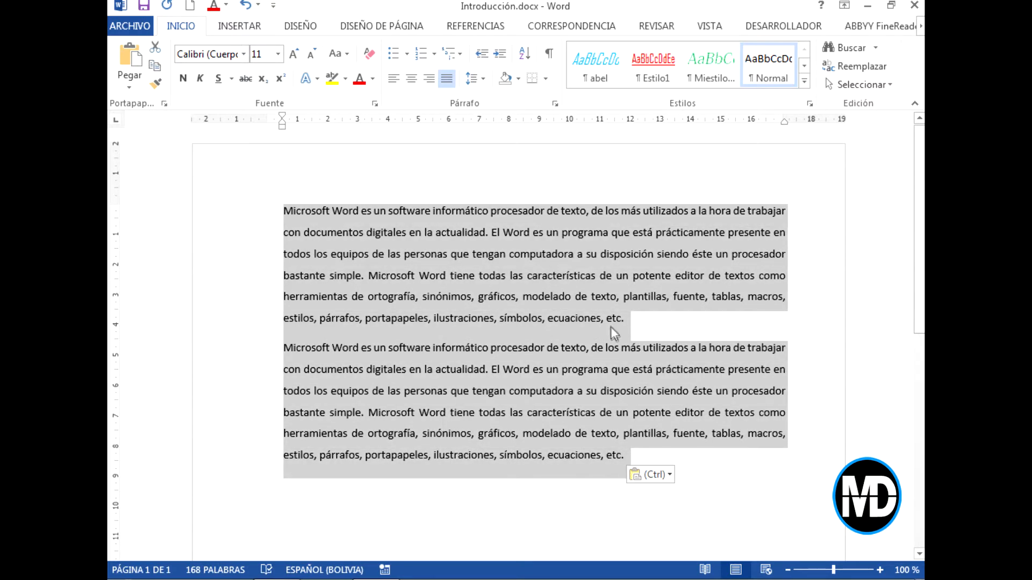
left_click(644, 327)
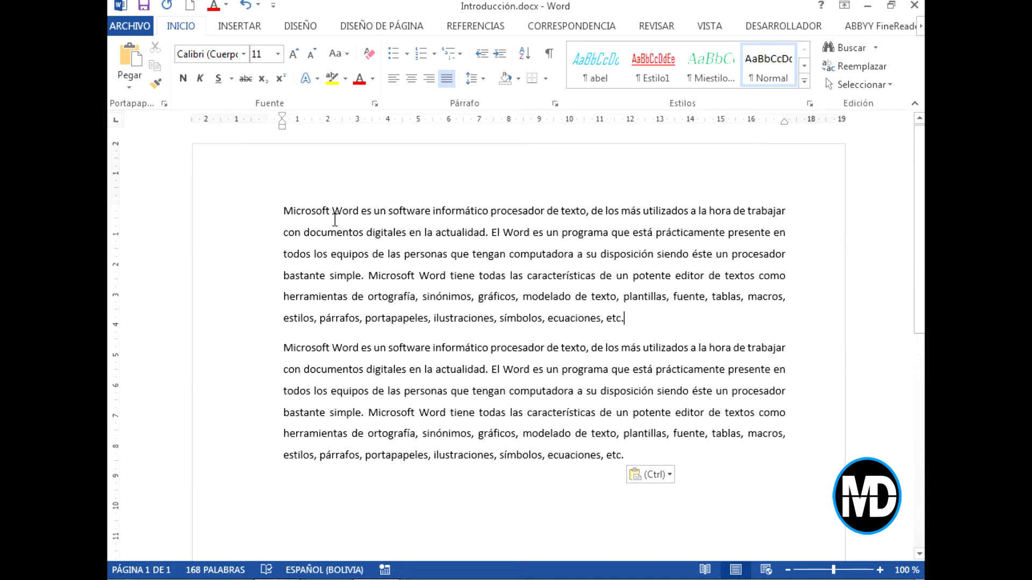
Step: Cut the word "Microsoft" from the start of the first paragraph and paste it on a new line below the second paragraph
left_click_drag(330, 211, 283, 210)
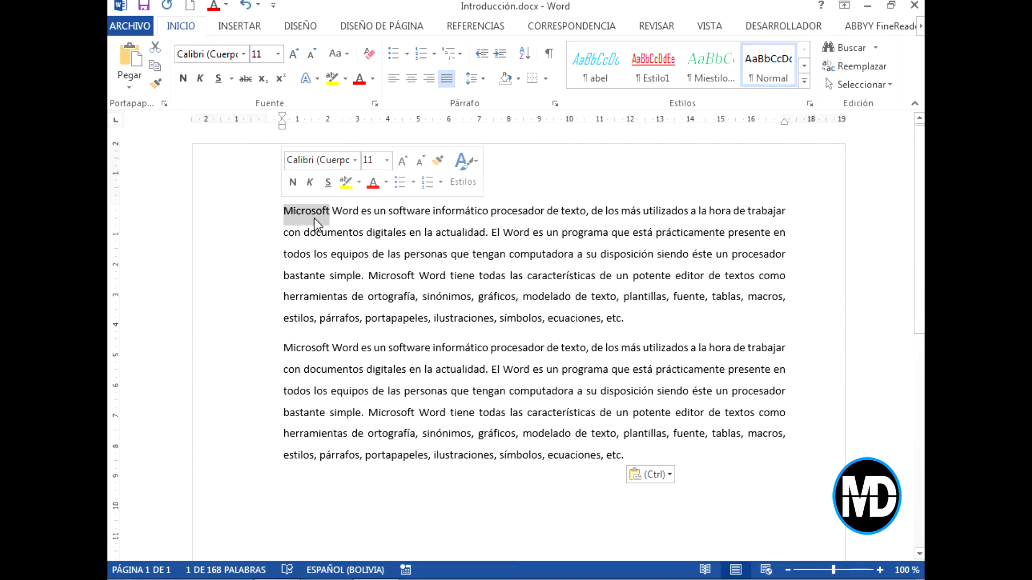
left_click(155, 47)
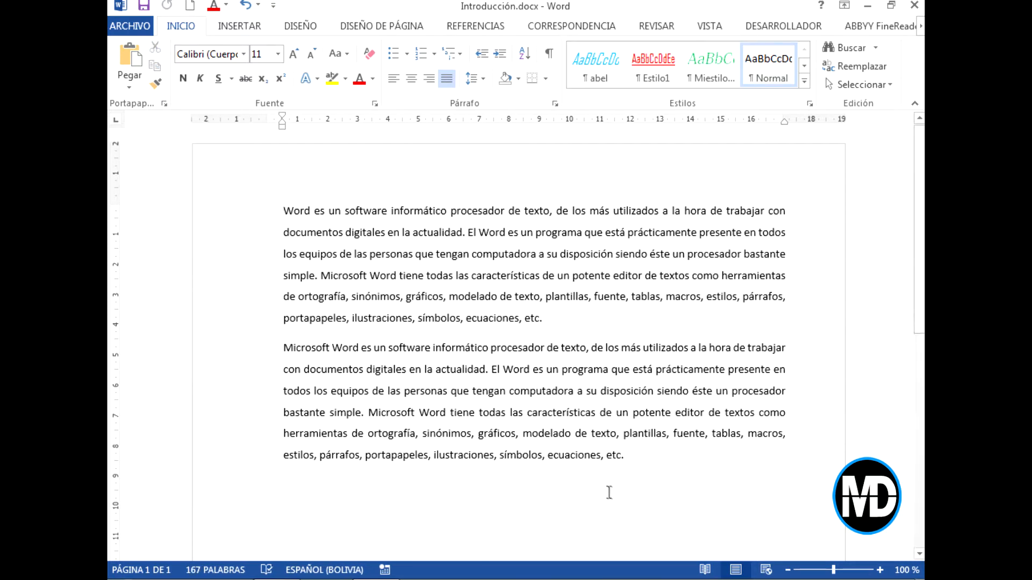
left_click(638, 457)
key("Return")
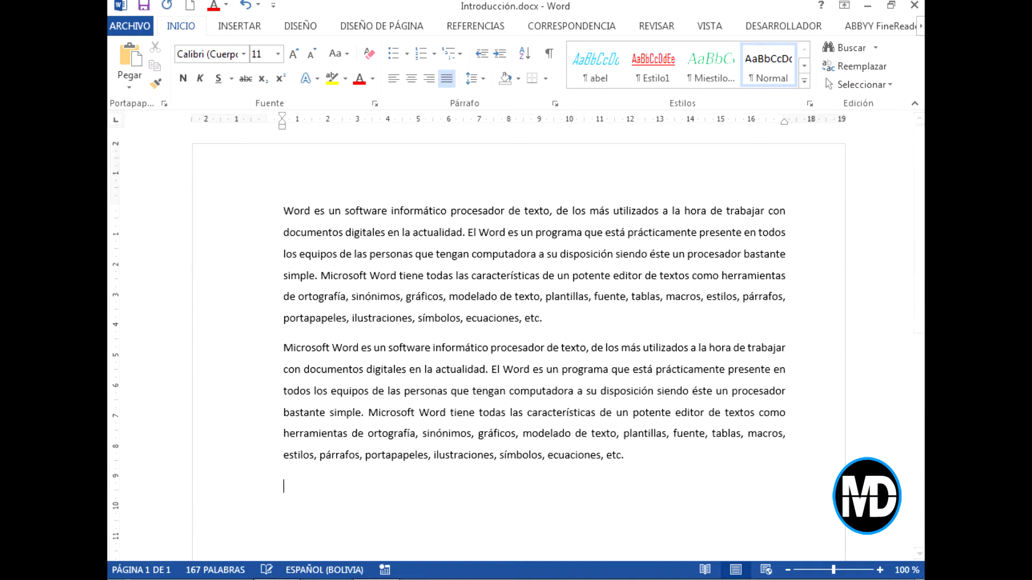
left_click(140, 64)
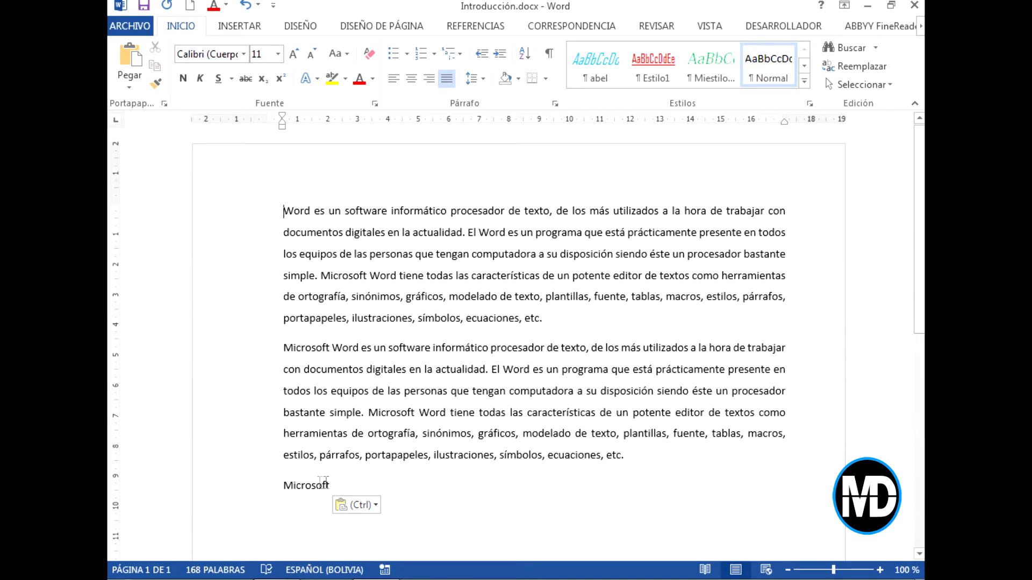
Step: Undo the move of the word "Microsoft", including the new line added below the second paragraph
left_click(275, 486)
left_click(344, 487)
key("ctrl+BackSpace")
key("BackSpace")
key("ctrl+Home")
key("ctrl+v")
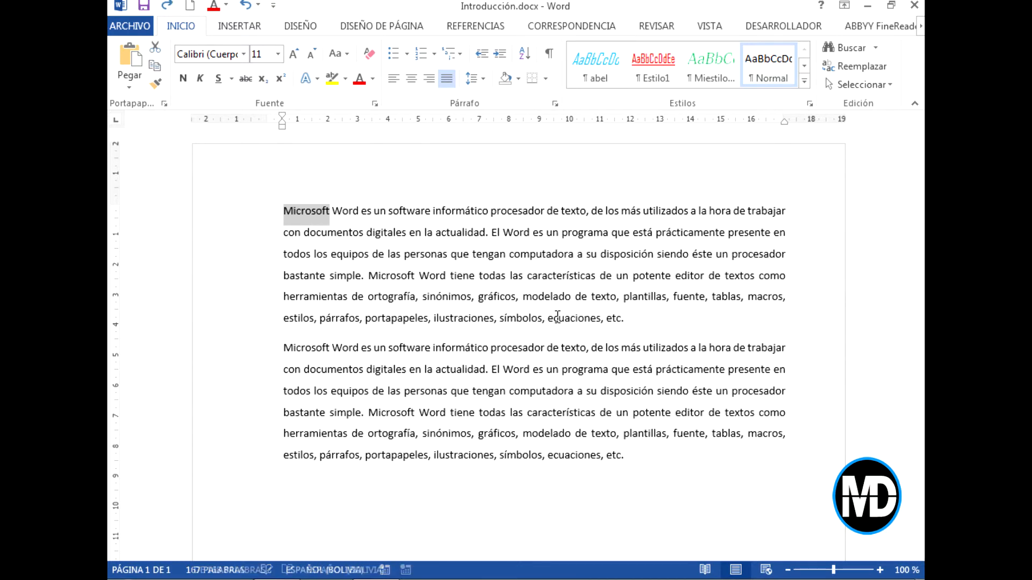
Step: Change the font of the whole first paragraph to Courgette
left_click(634, 454)
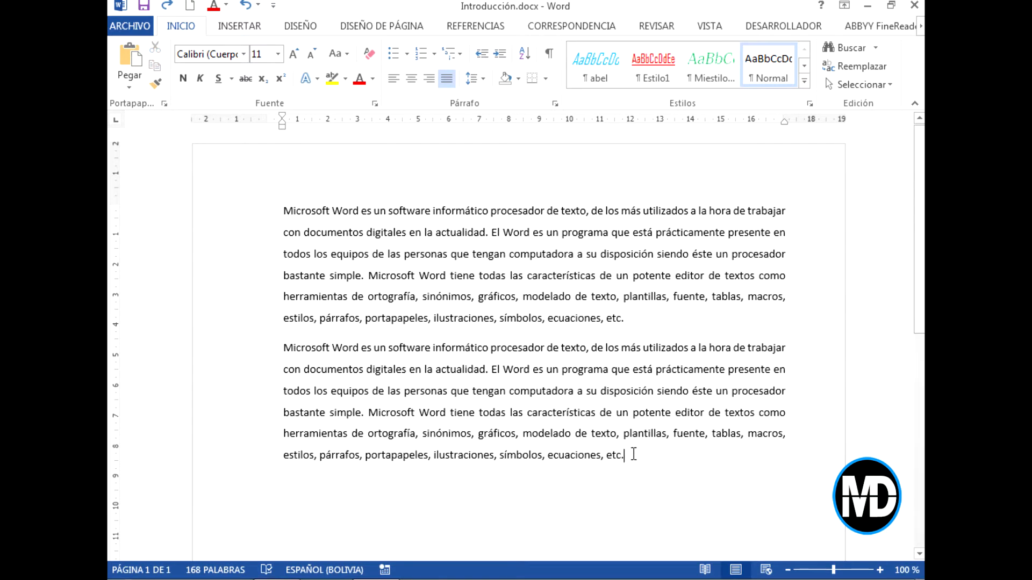
left_click(628, 318)
left_click_drag(271, 320, 265, 215)
left_click(627, 319)
left_click_drag(625, 319, 282, 211)
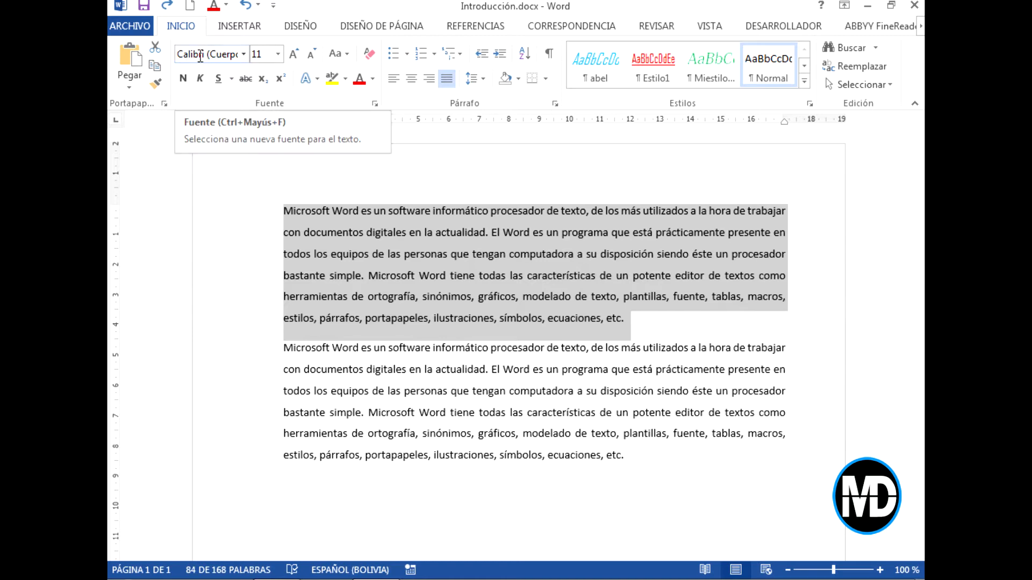
left_click(244, 54)
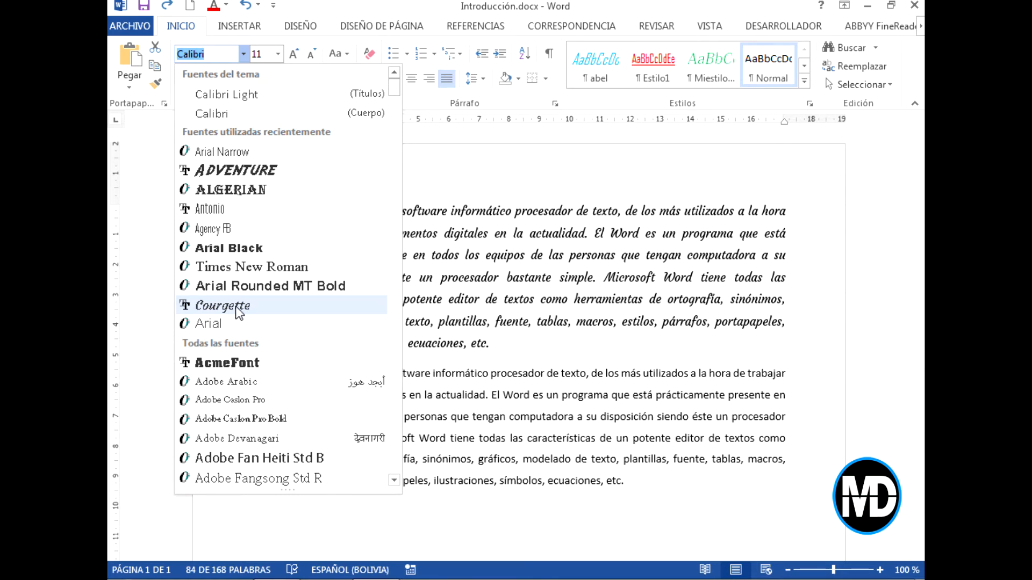
left_click(238, 307)
left_click_drag(508, 349, 284, 211)
left_click(510, 346)
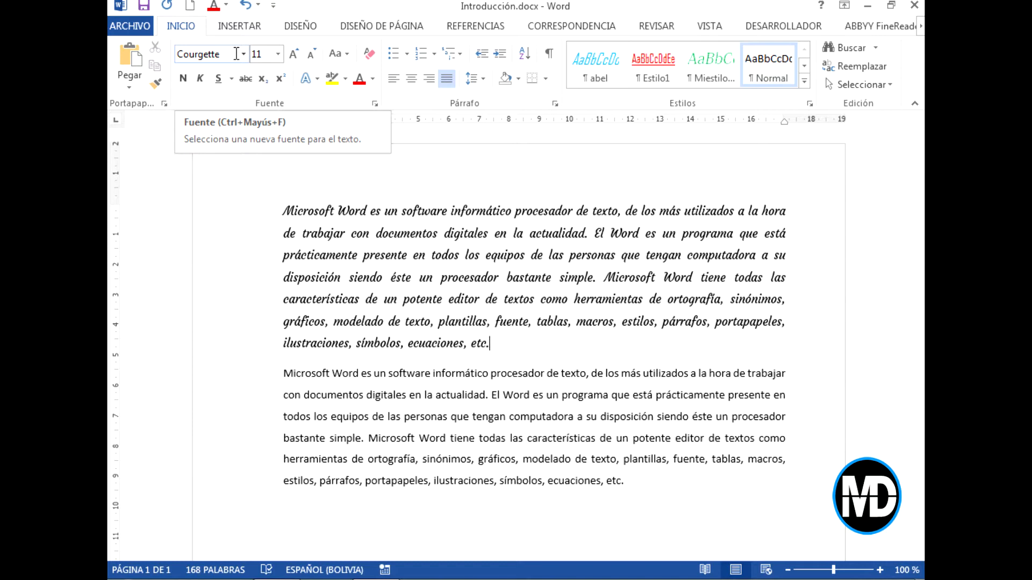
Step: Set the font size of the whole first paragraph to 14
left_click_drag(495, 349, 288, 212)
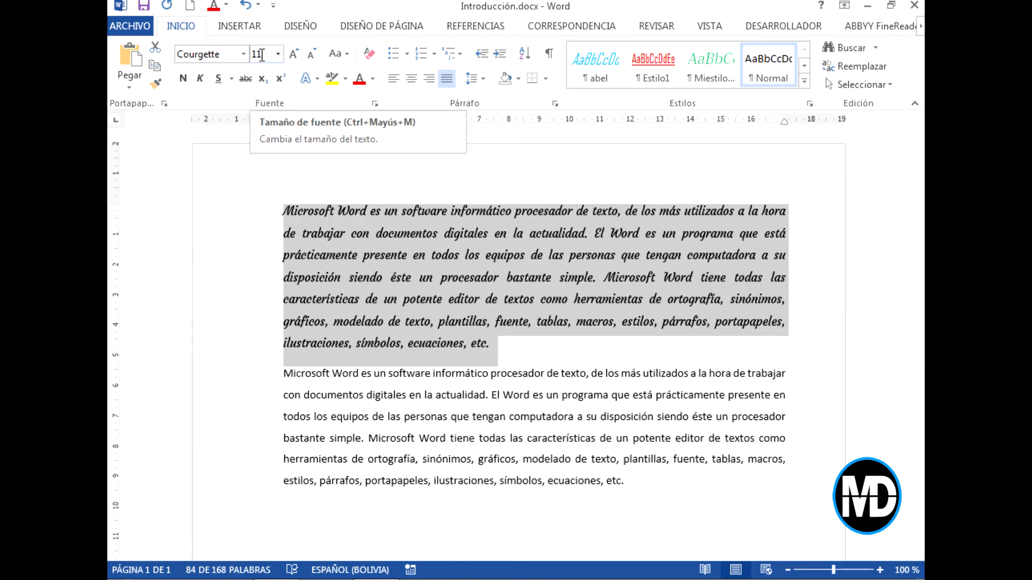
left_click(277, 54)
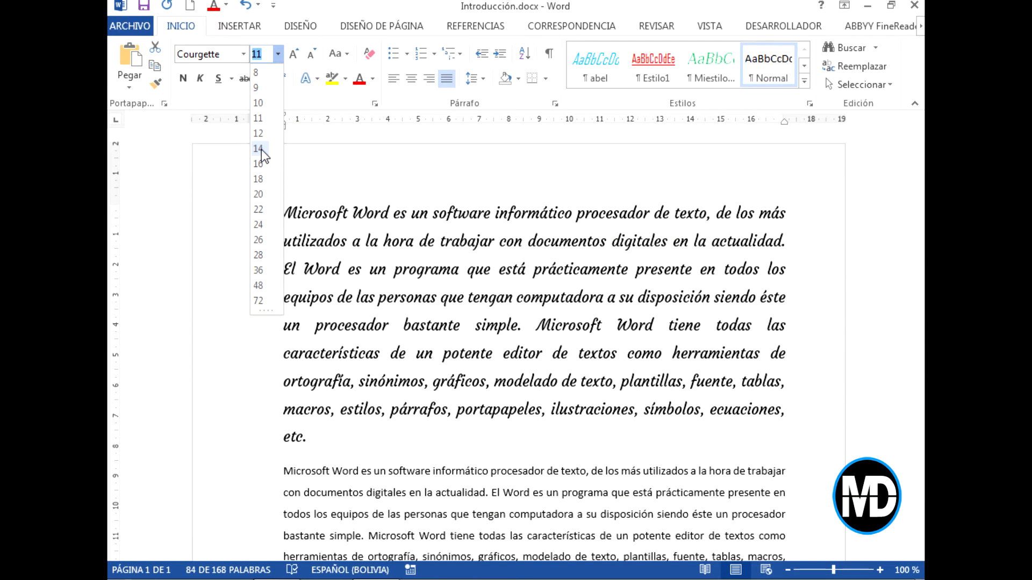
left_click(261, 150)
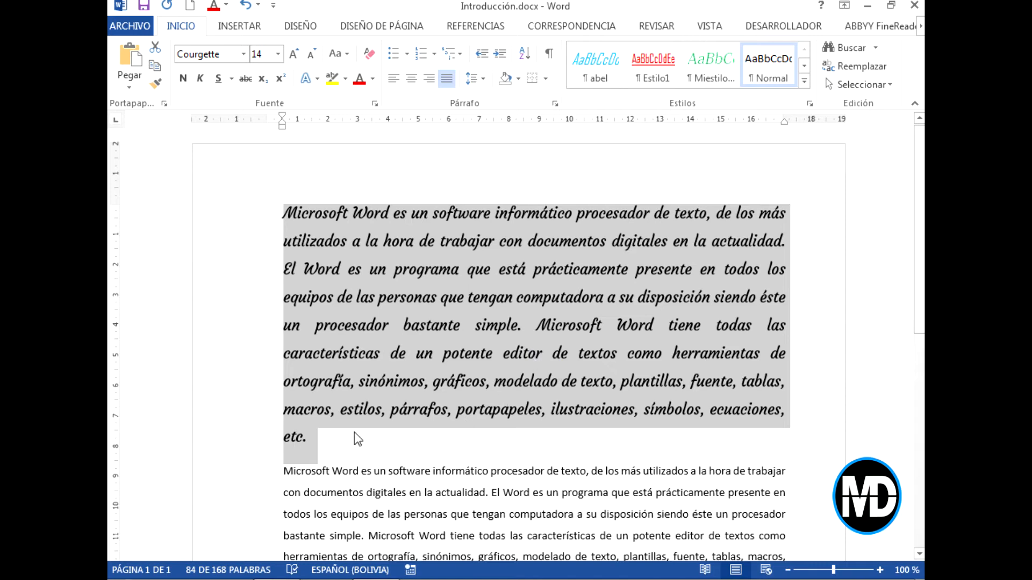
left_click(311, 437)
left_click_drag(311, 437, 285, 208)
left_click(328, 443)
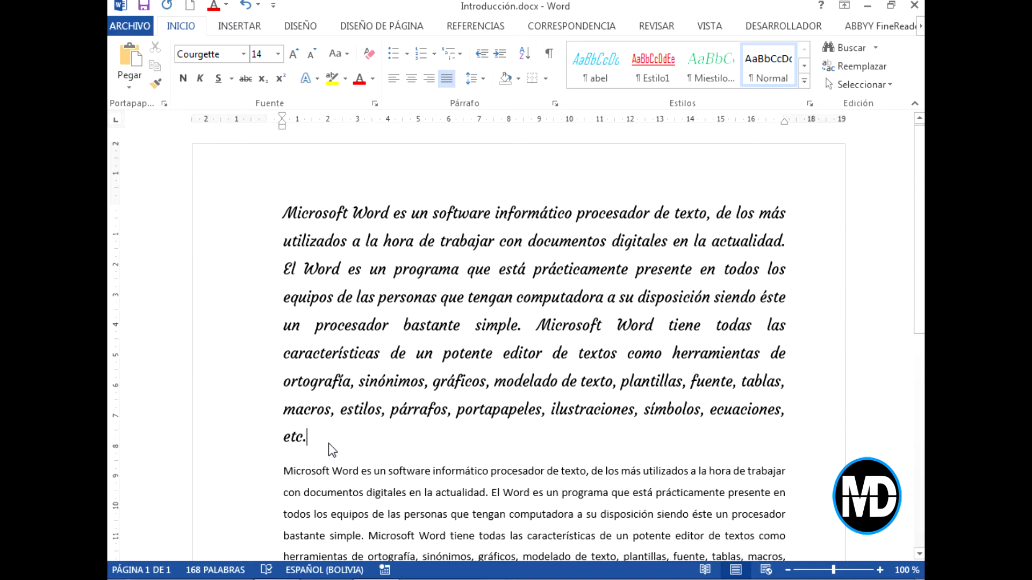
Step: Make the words "Microsoft Word" at the start of the second paragraph bold
scroll(343, 411, "down", 4)
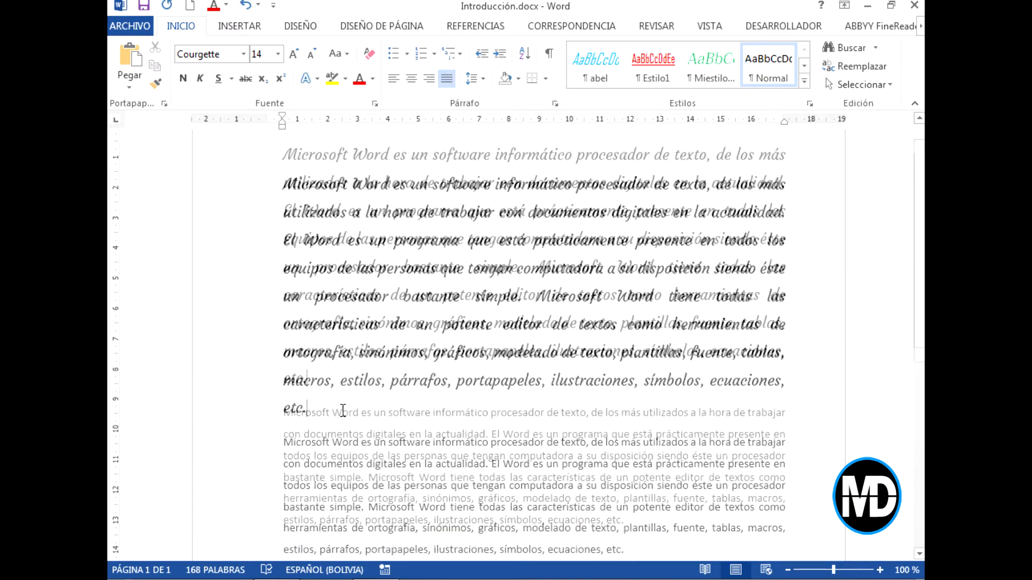
scroll(343, 411, "down", 3)
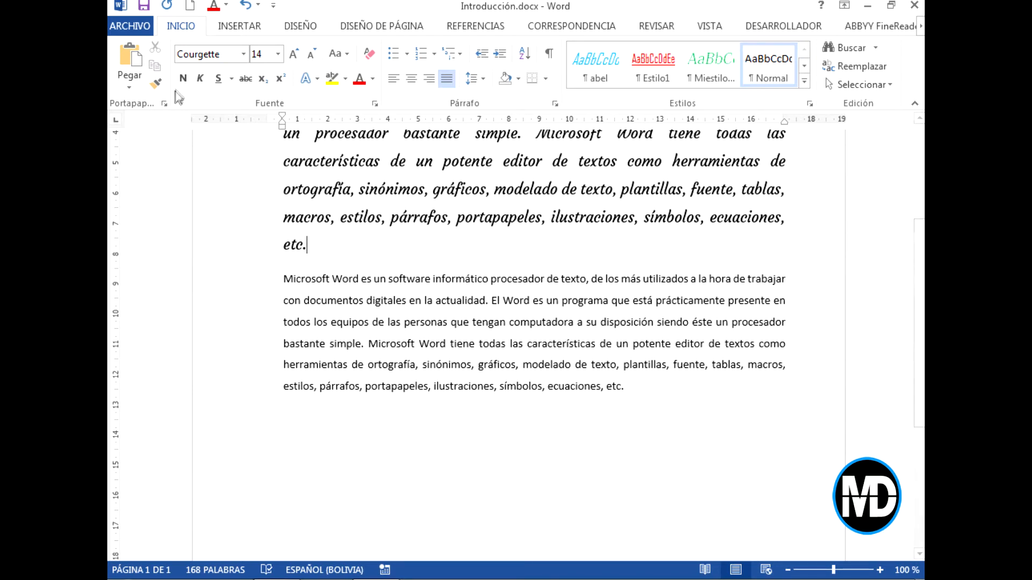
left_click(285, 282)
left_click_drag(299, 283, 358, 285)
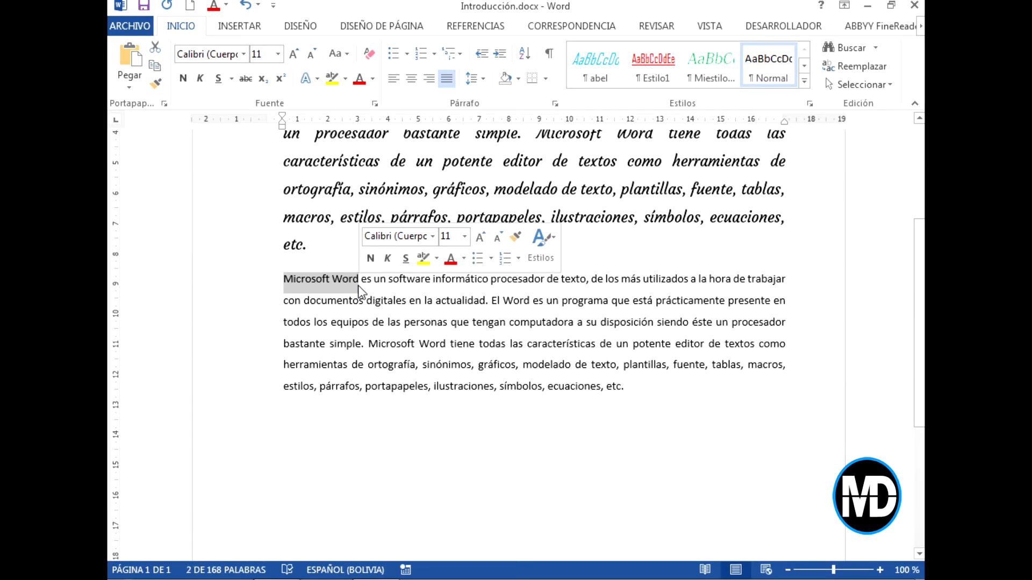
left_click(183, 79)
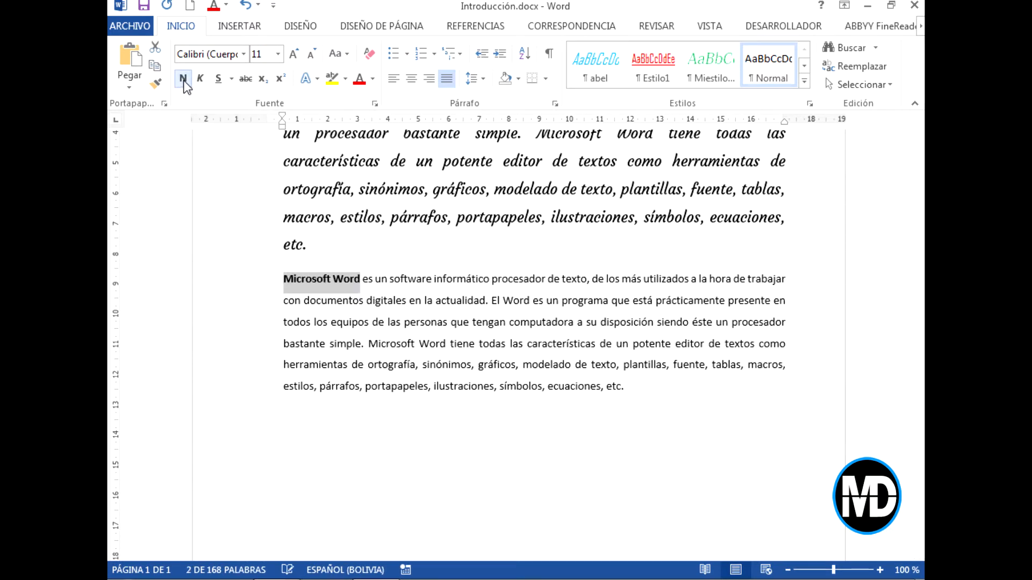
left_click_drag(361, 282, 288, 276)
left_click(354, 301)
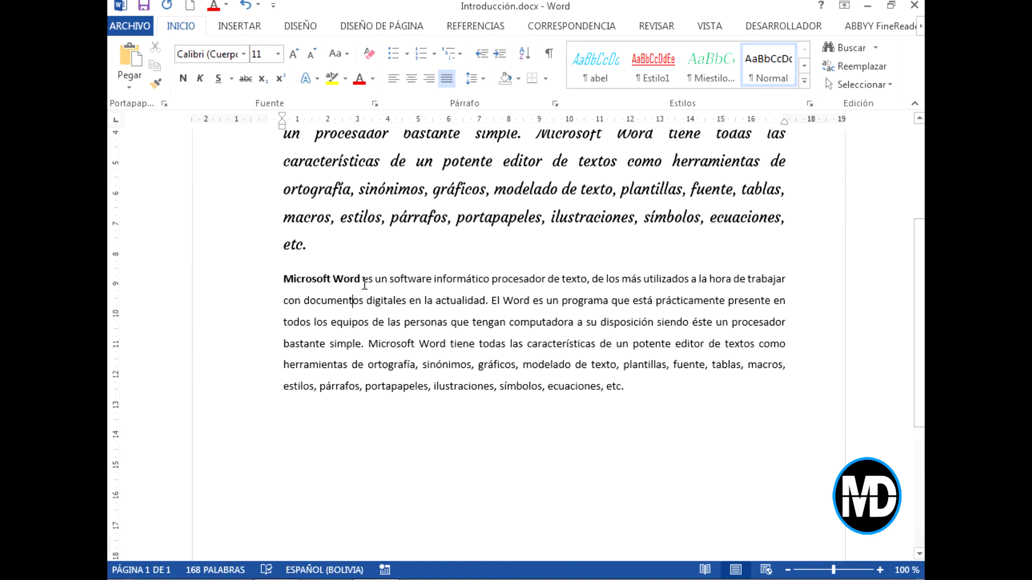
Step: Italicize the words "software informático" in the first line of the second paragraph
left_click_drag(391, 282, 479, 289)
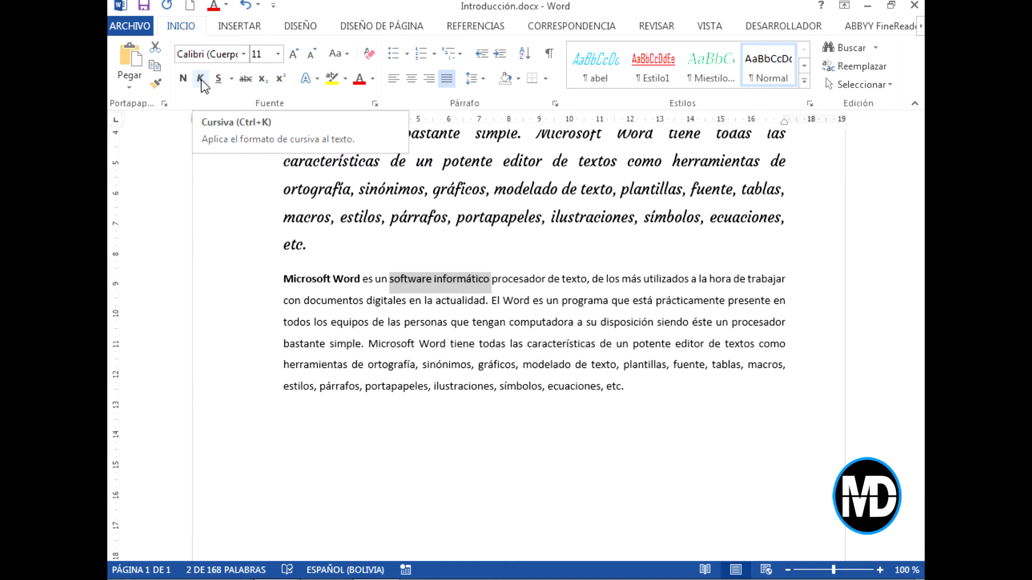
left_click(201, 79)
left_click(484, 278)
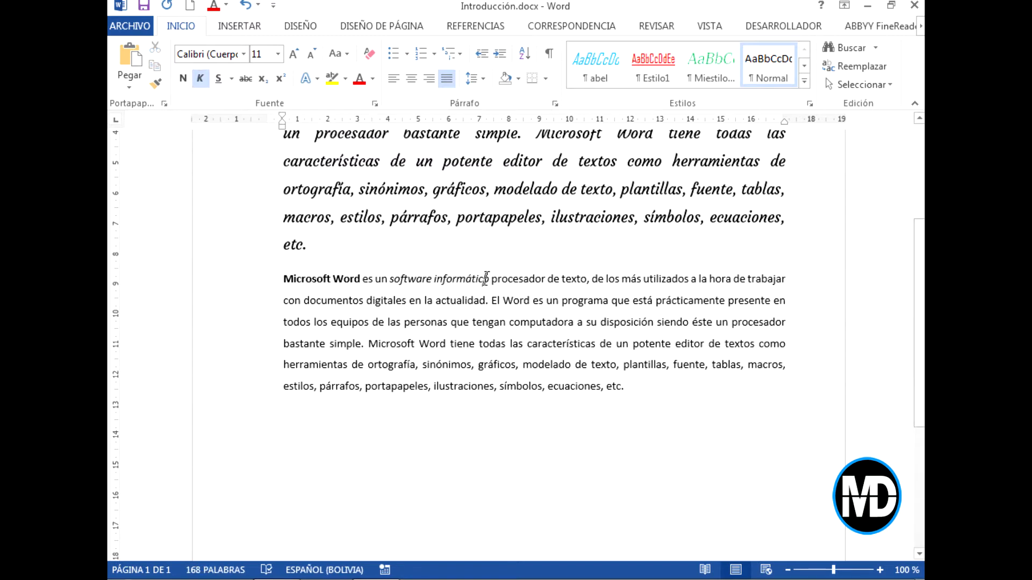
left_click_drag(488, 278, 403, 277)
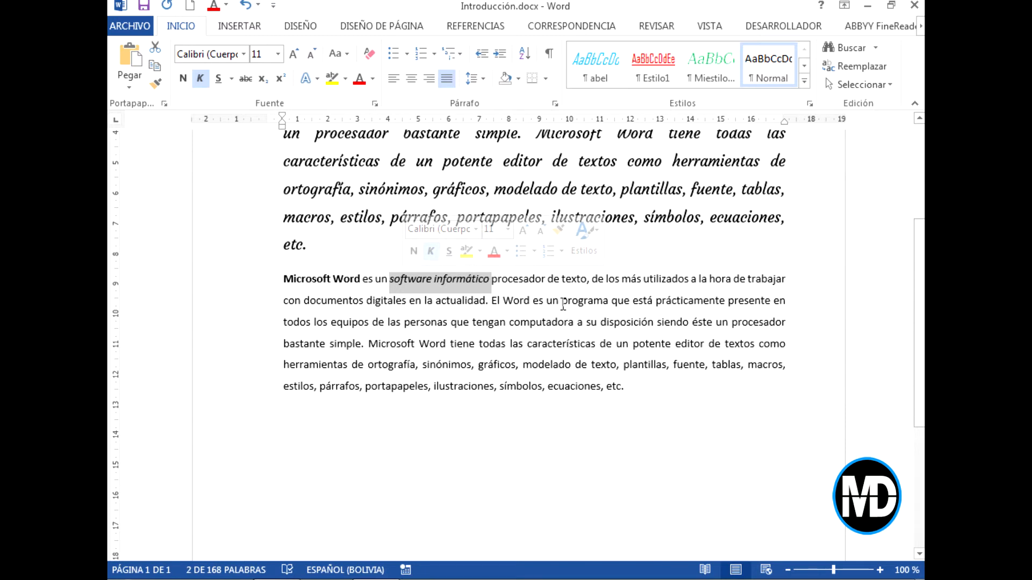
Step: Underline the word "programa" in the second line of the second paragraph
left_click_drag(562, 305, 609, 305)
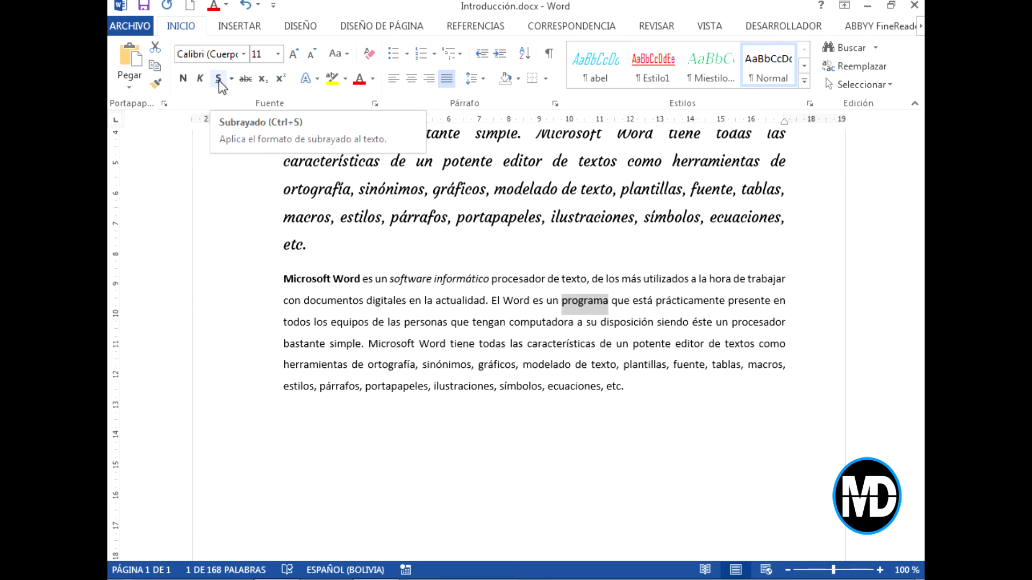
left_click(218, 79)
left_click(611, 303)
left_click_drag(610, 304, 563, 304)
left_click(615, 305)
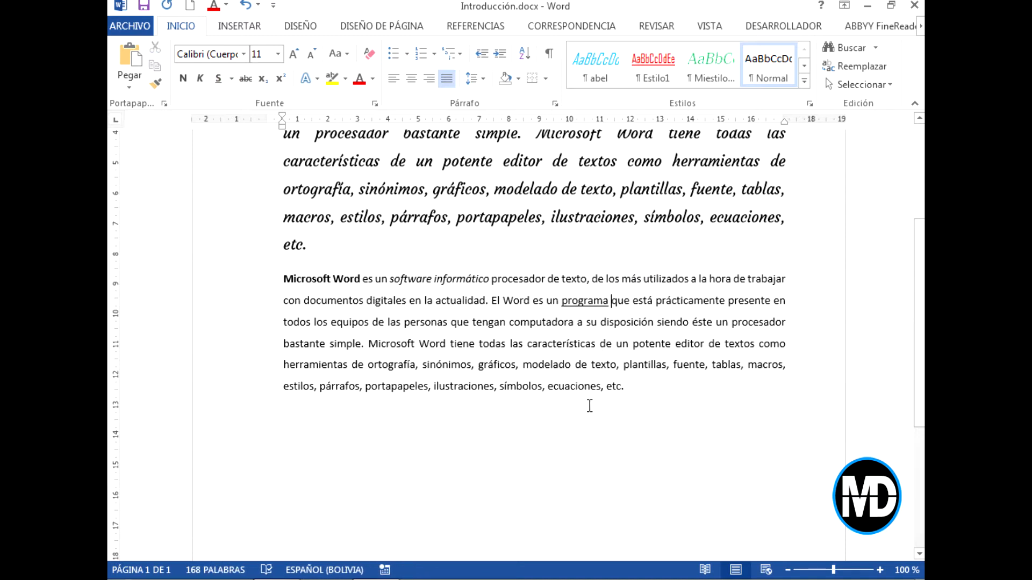
left_click_drag(631, 397, 274, 282)
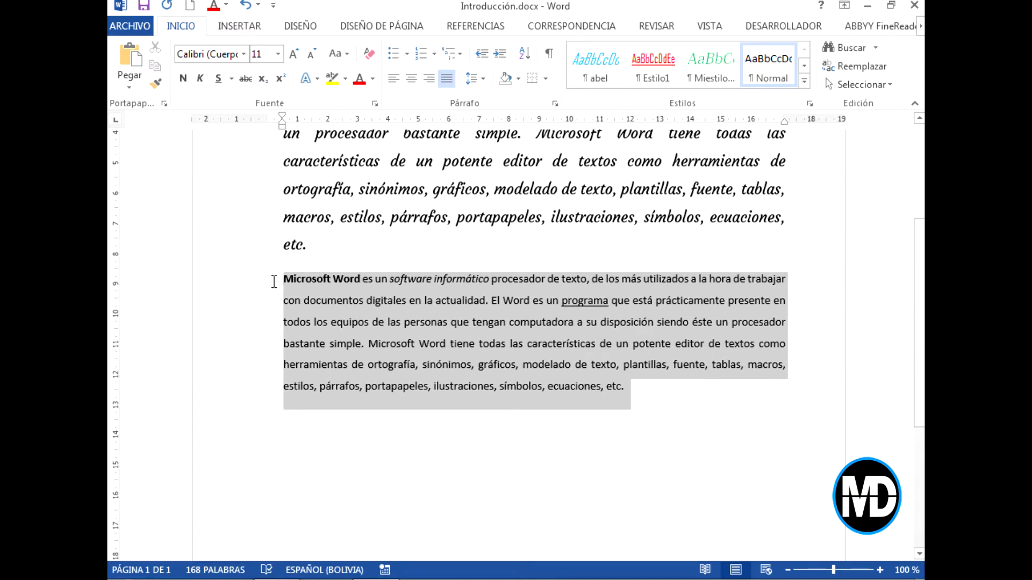
left_click(637, 388)
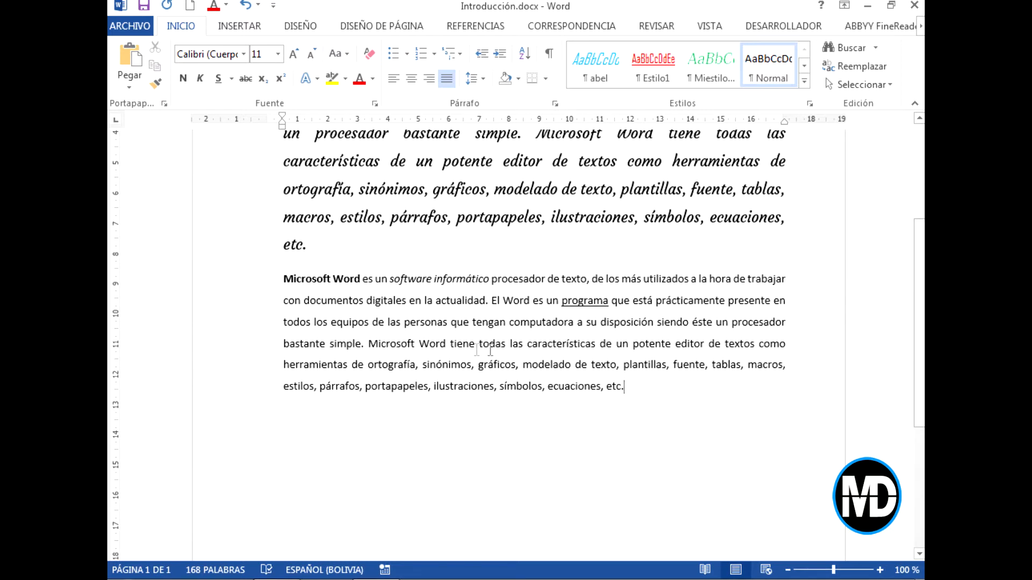
Step: Apply strikethrough to the word "características" in the fourth line of the second paragraph
left_click_drag(527, 344, 598, 350)
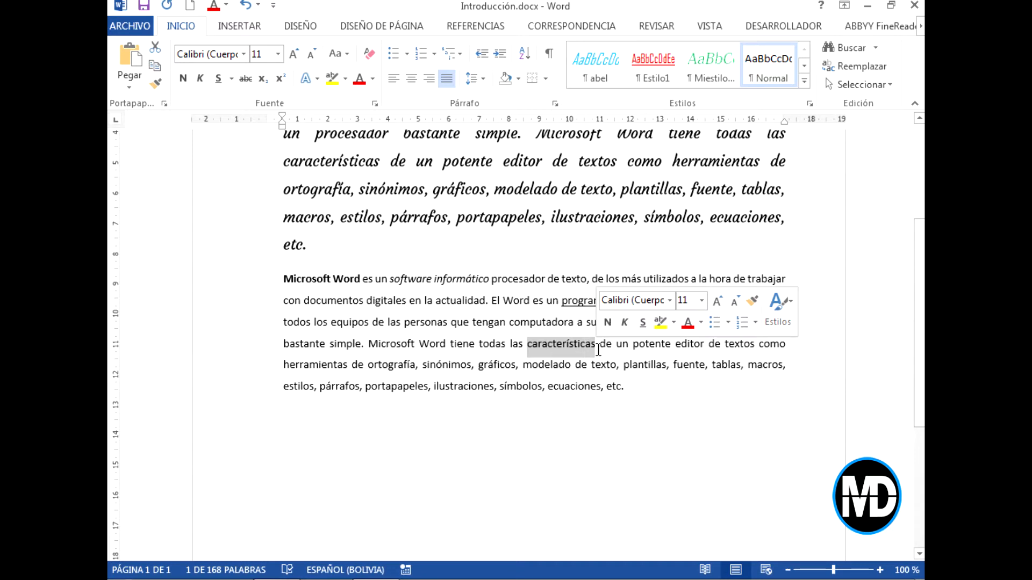
left_click(244, 79)
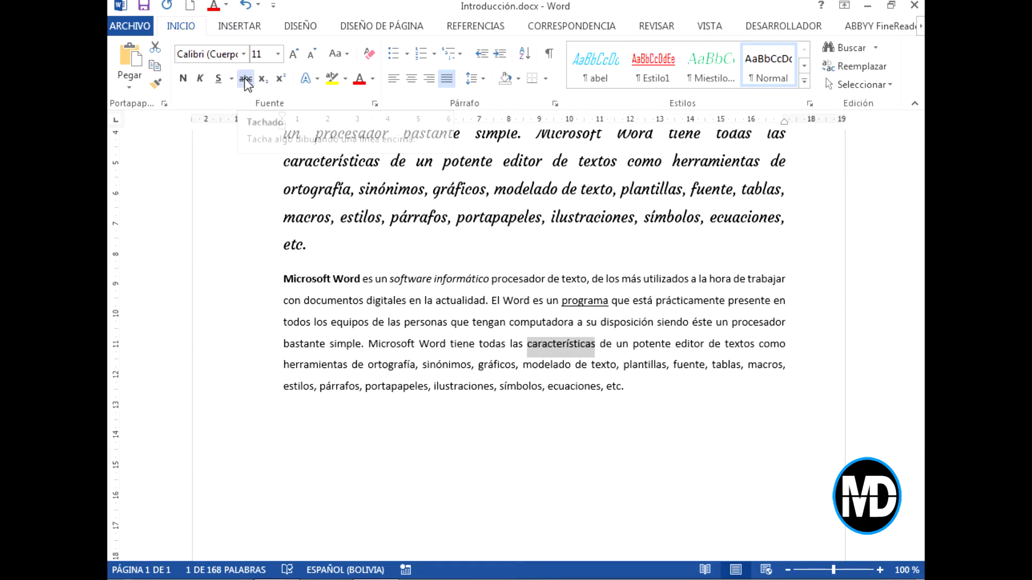
left_click_drag(595, 354, 532, 350)
left_click(598, 349)
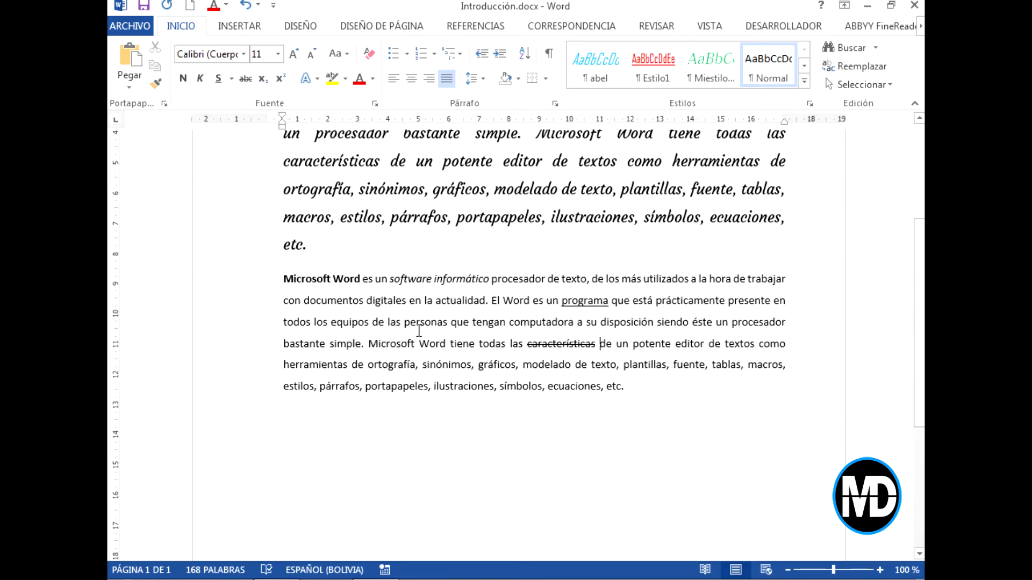
Step: In the second paragraph's fourth line, format "Microsoft" as subscript and the following "Word" as superscript
left_click_drag(368, 347, 418, 350)
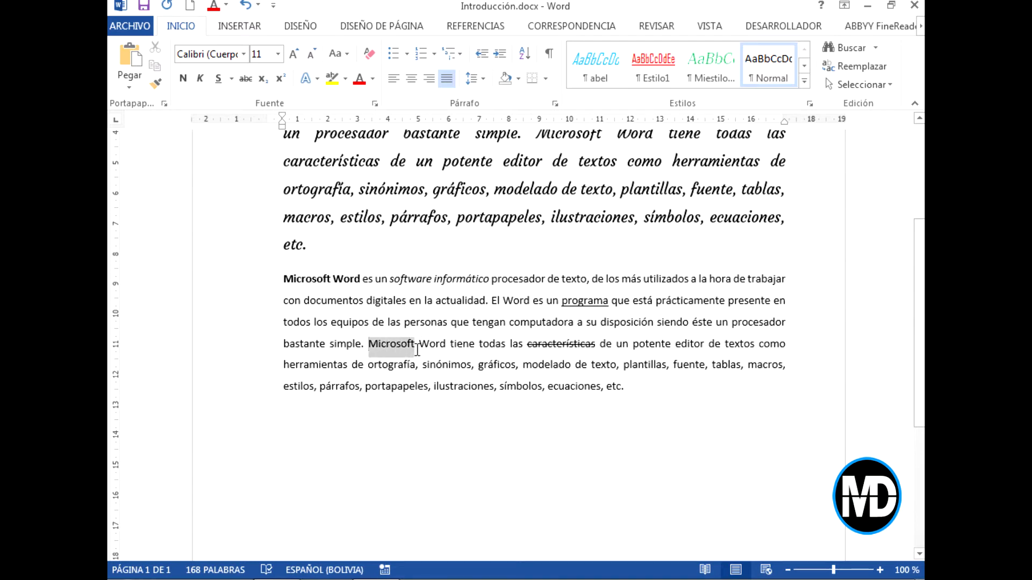
left_click(264, 79)
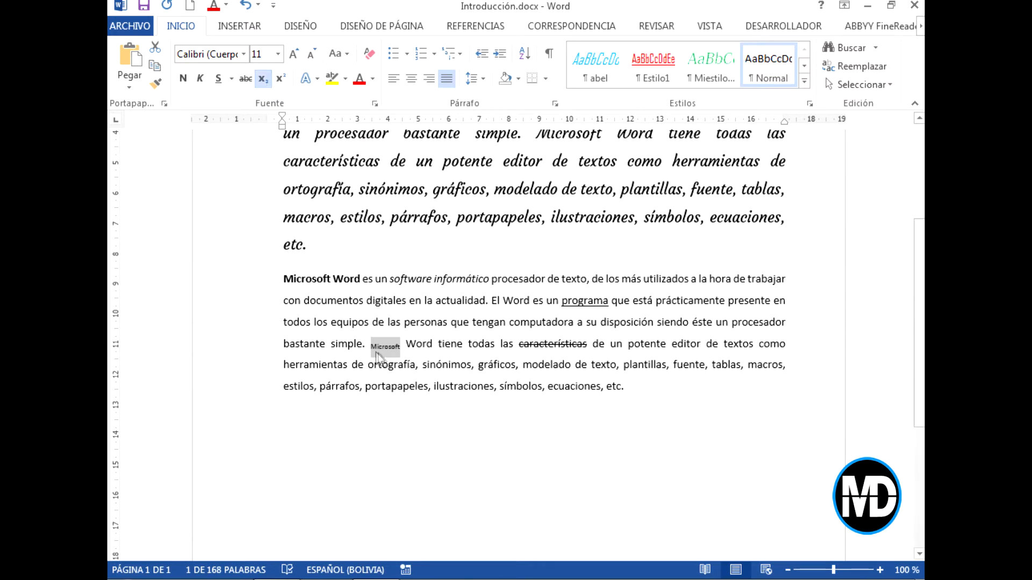
left_click_drag(433, 344, 411, 344)
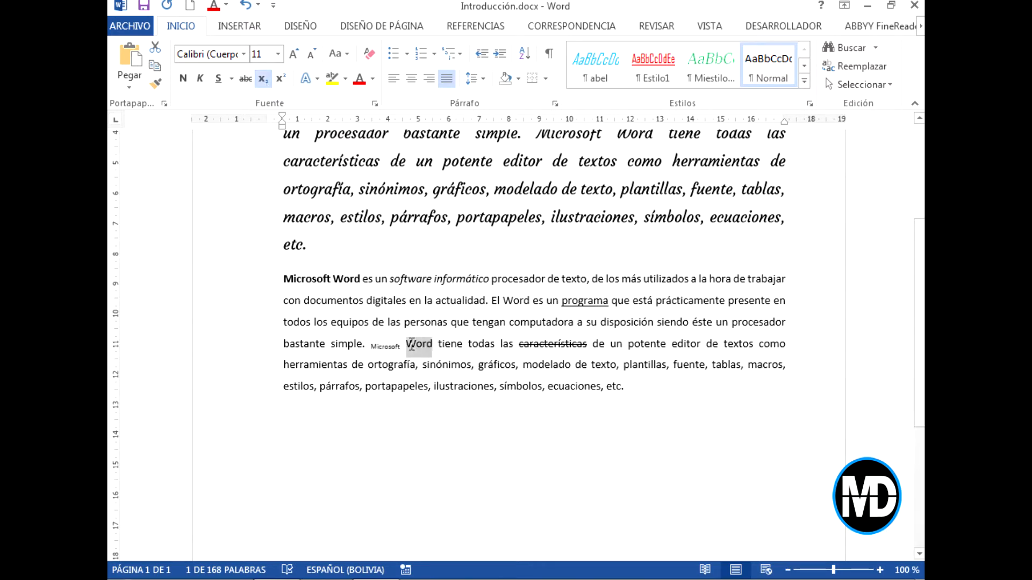
left_click(282, 78)
left_click(442, 364)
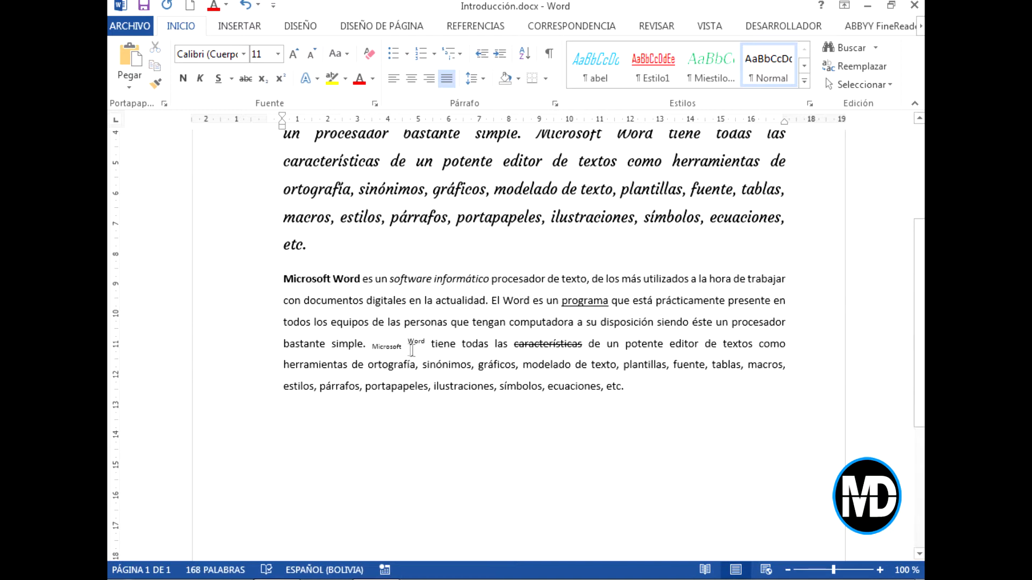
left_click_drag(407, 346, 371, 347)
key("ctrl+c")
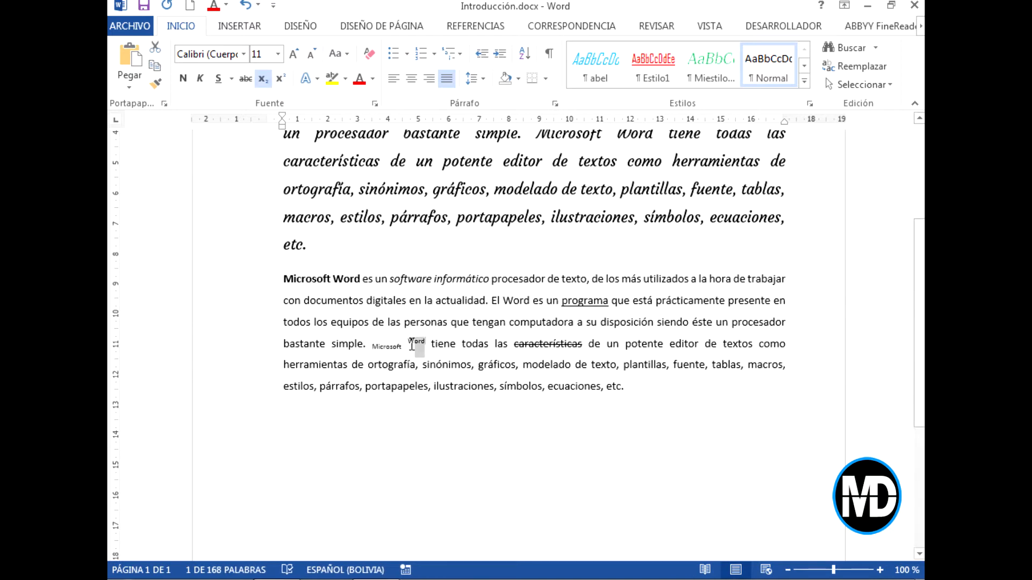
left_click(563, 385)
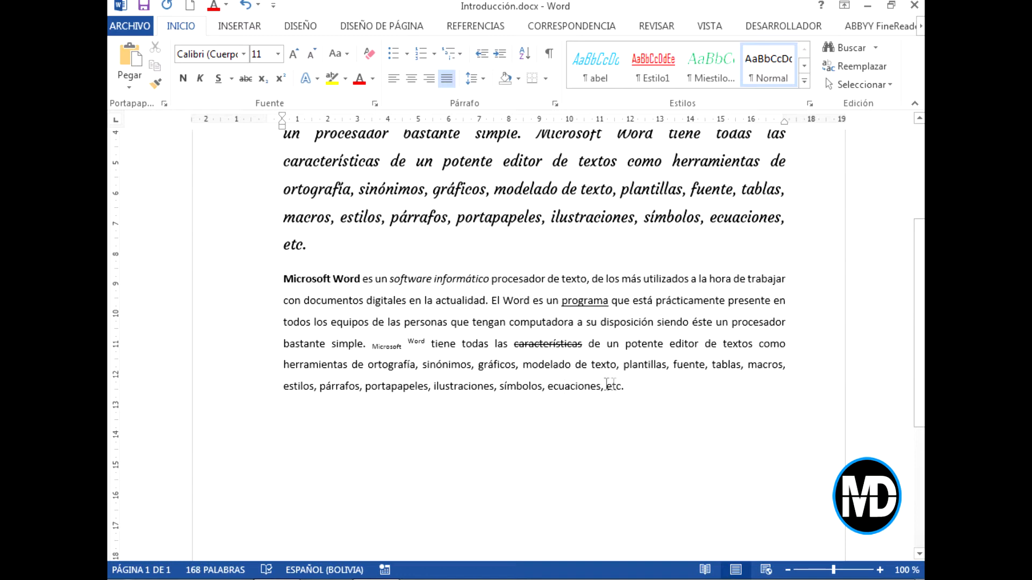
left_click(630, 386)
Step: Enlarge the text ", ilustraciones, símbolos" in the second paragraph's last line to size 14
left_click_drag(430, 390, 541, 402)
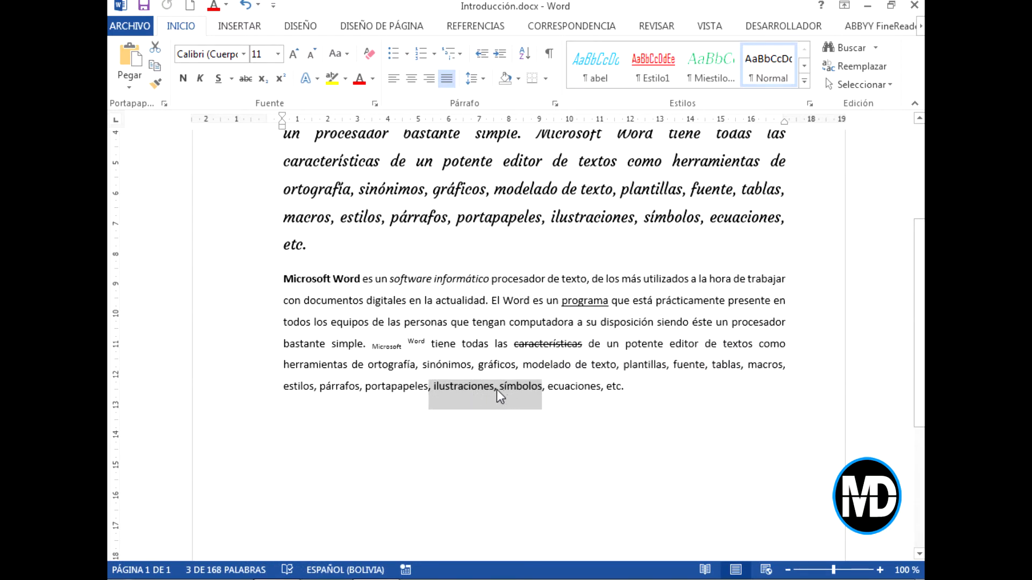
left_click(297, 54)
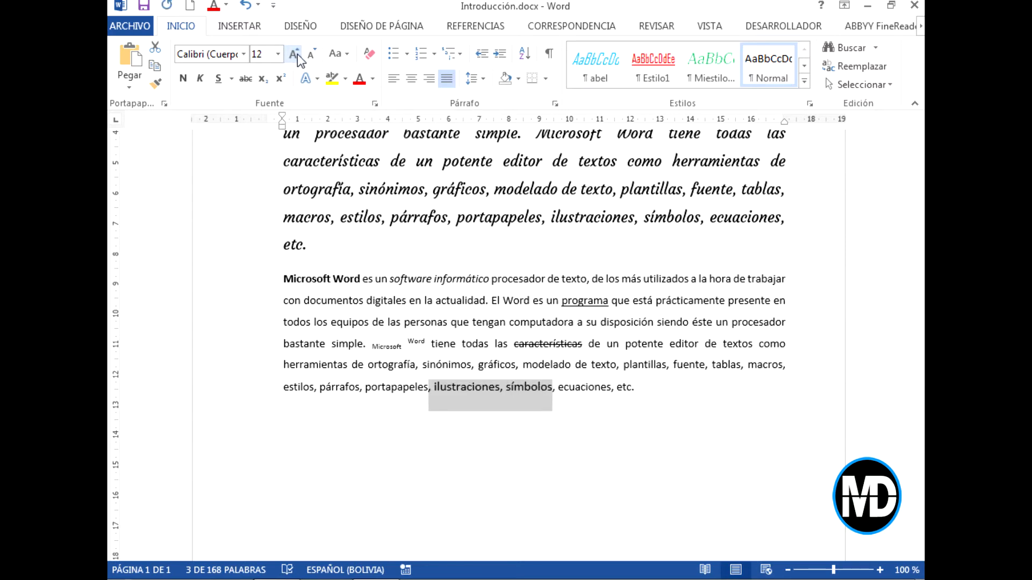
left_click(294, 54)
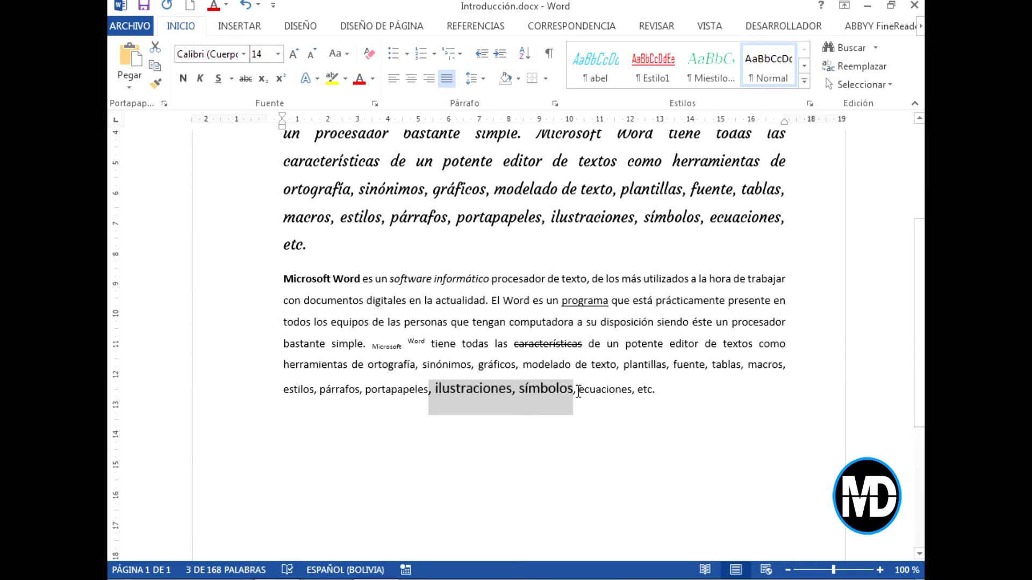
Step: Shrink the words "ilustraciones, símbolos" in the second paragraph's last line to size 11, leaving out the preceding comma
left_click_drag(574, 390, 434, 391)
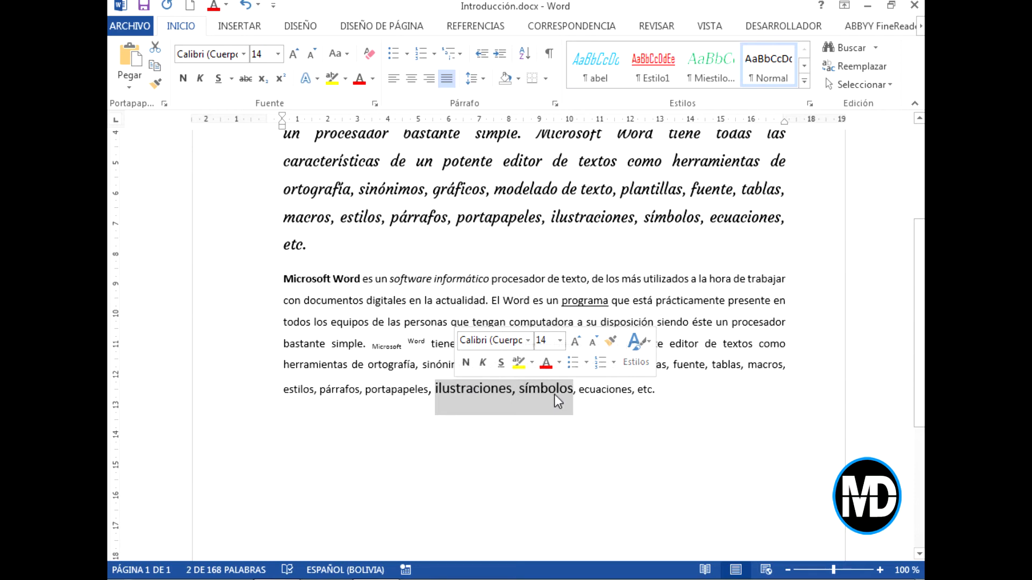
left_click(314, 55)
left_click(314, 55)
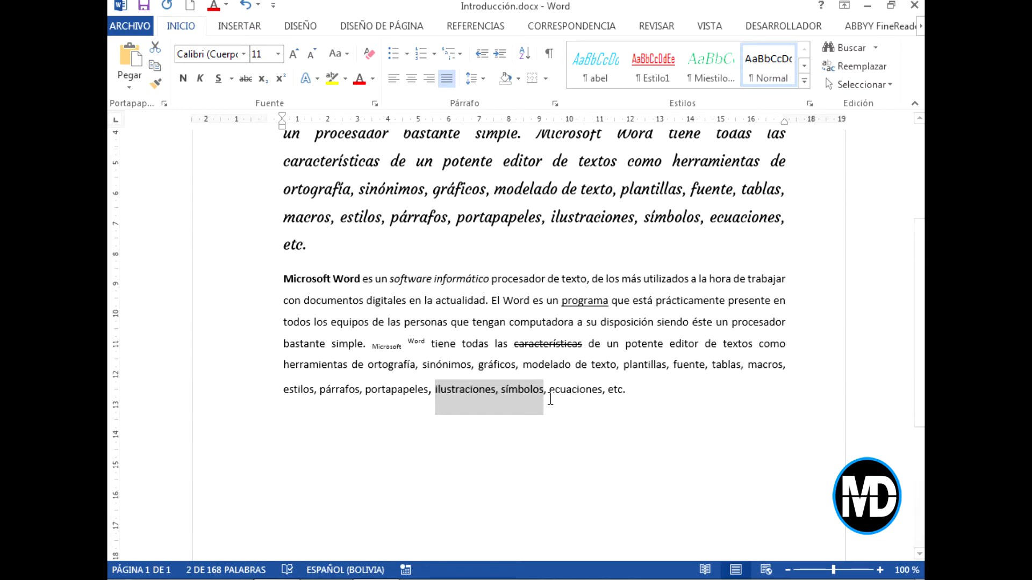
left_click(630, 390)
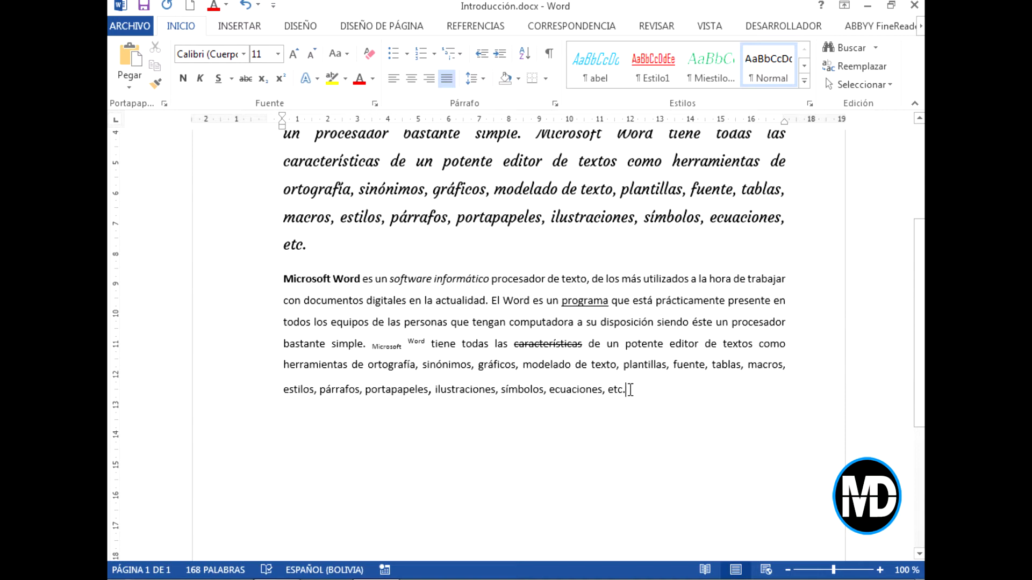
Step: Add an empty paragraph below the second paragraph, deleting the word "Microsoft" pasted into it
key("Return")
key("ctrl+n")
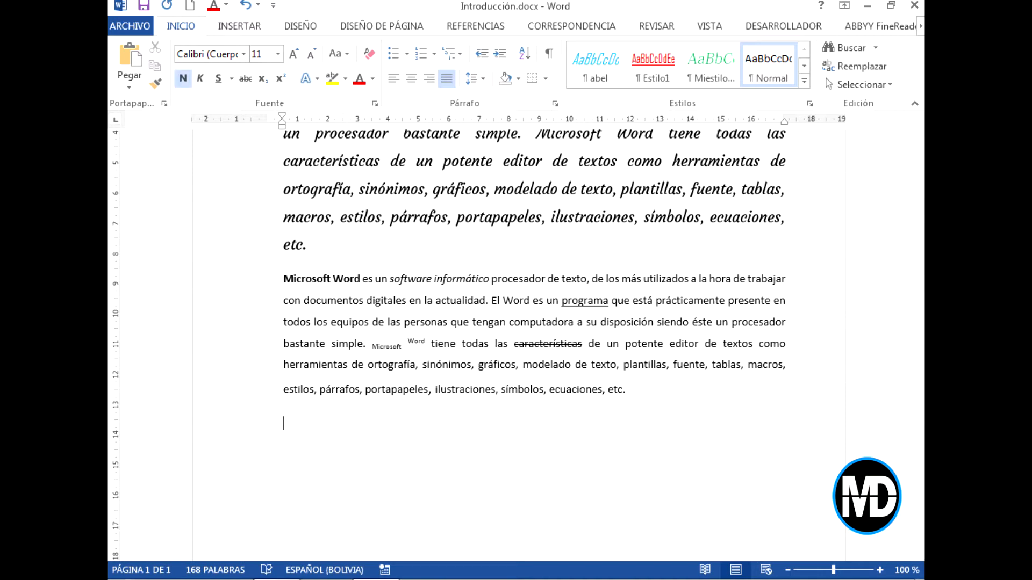
key("ctrl+v")
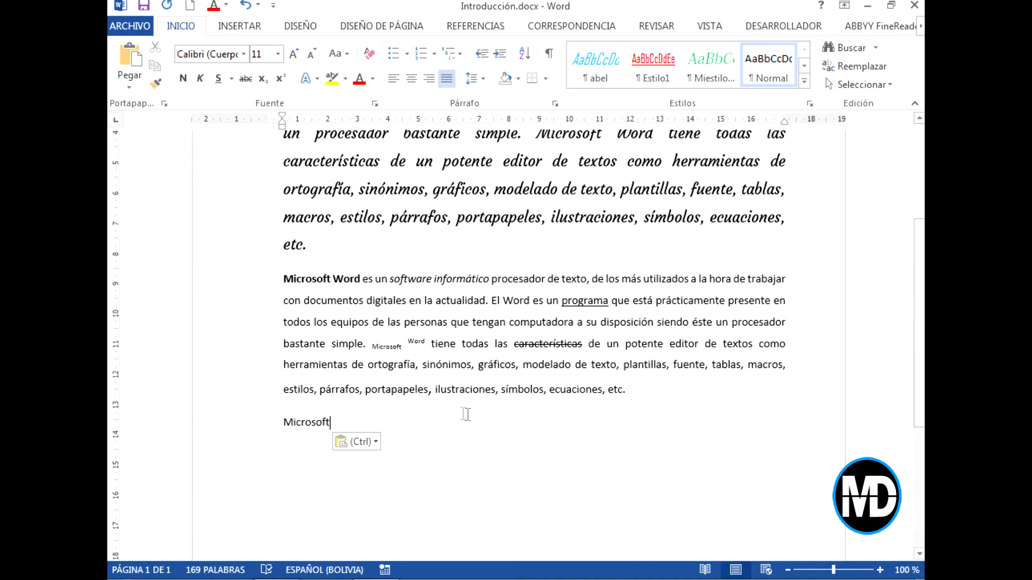
left_click_drag(331, 422, 283, 424)
key("BackSpace")
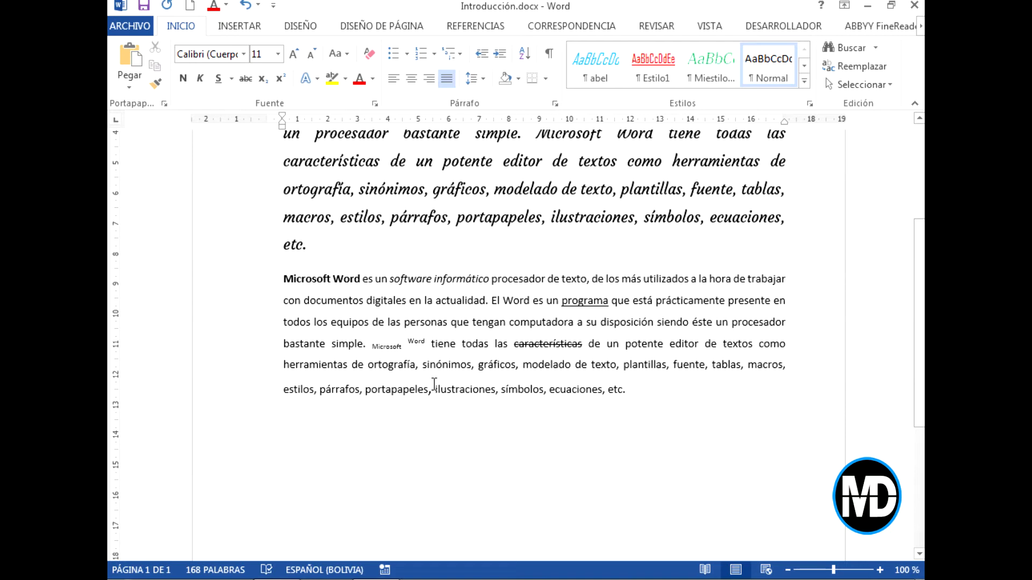
Step: Copy the whole second paragraph and paste the duplicate into the empty paragraph below it
left_click_drag(627, 390, 285, 286)
key("ctrl+c")
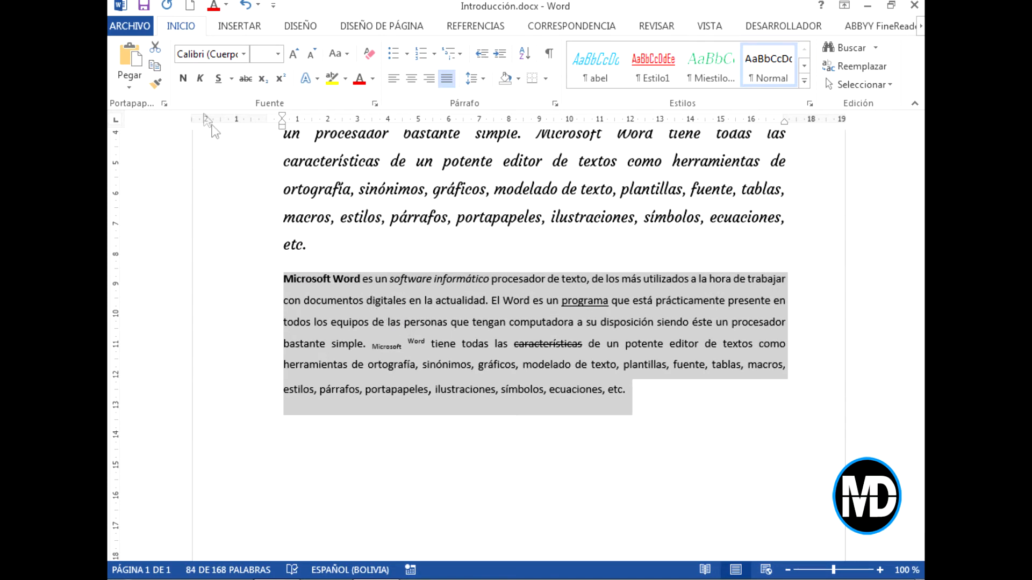
left_click(403, 442)
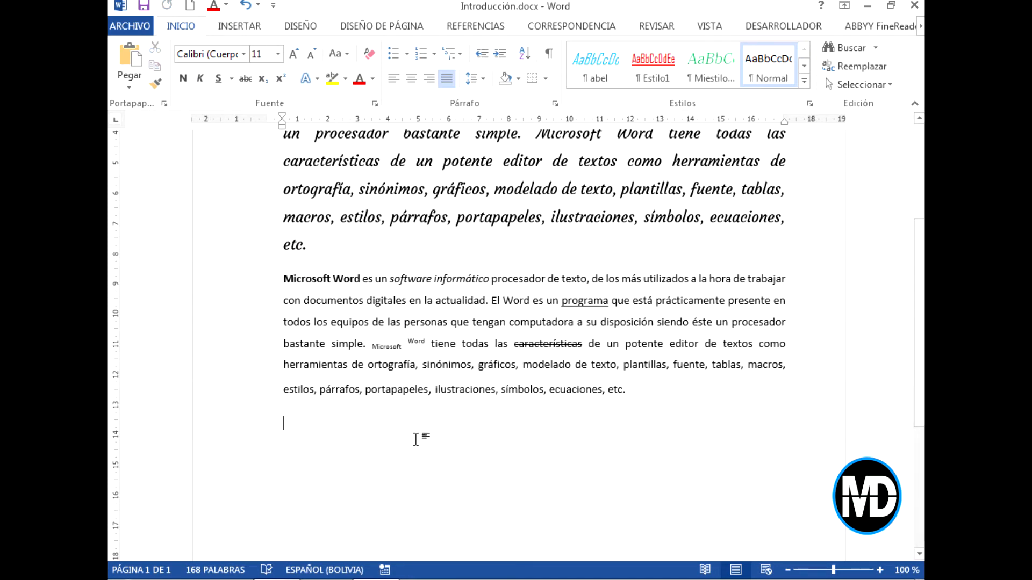
key("ctrl+v")
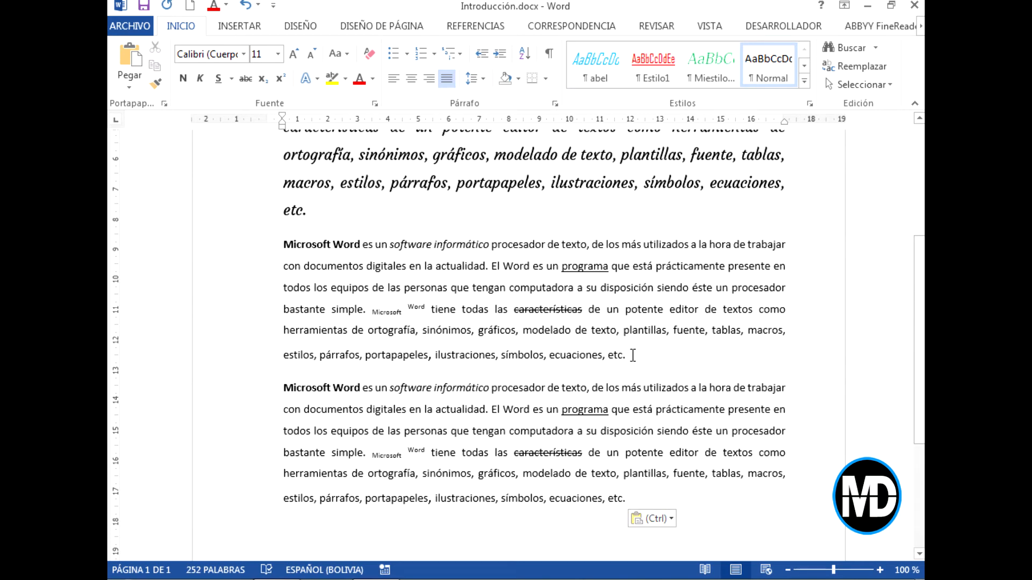
Step: Change the case of the entire second paragraph to minúscula
left_click_drag(632, 355, 286, 250)
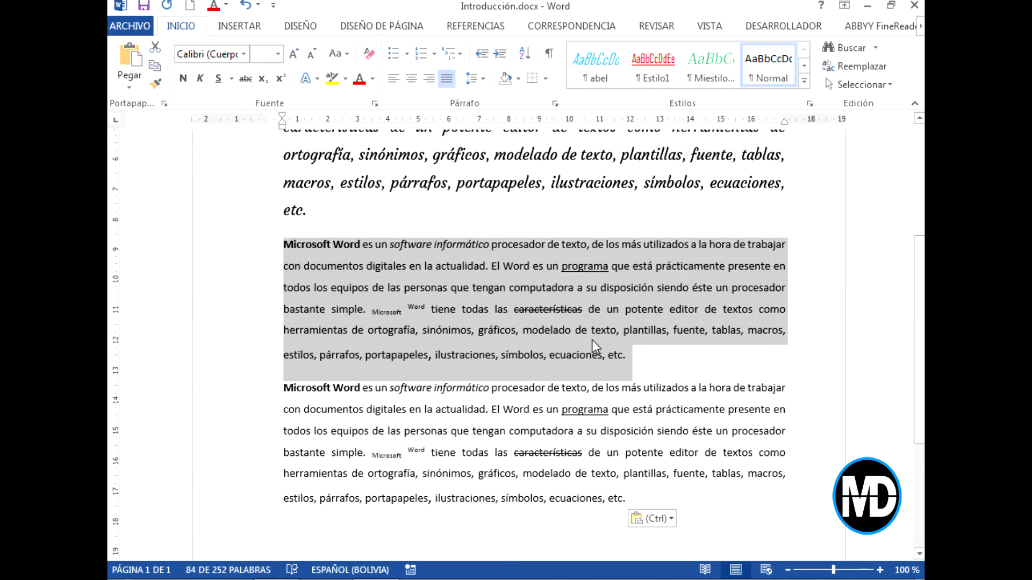
triple_click(640, 374)
left_click(642, 356)
left_click_drag(633, 355, 279, 258)
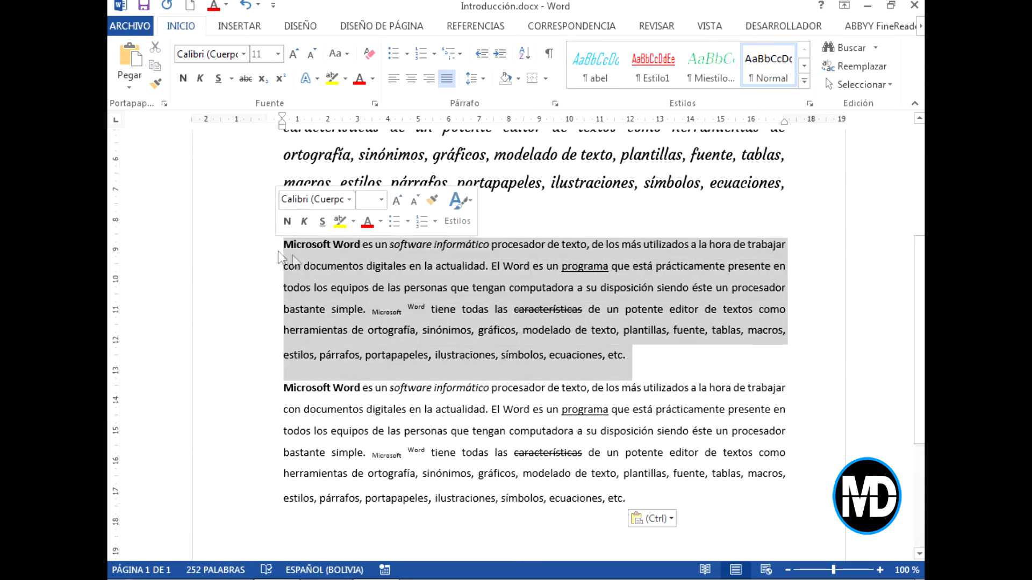
left_click(656, 371)
left_click_drag(618, 246, 765, 256)
left_click(627, 355)
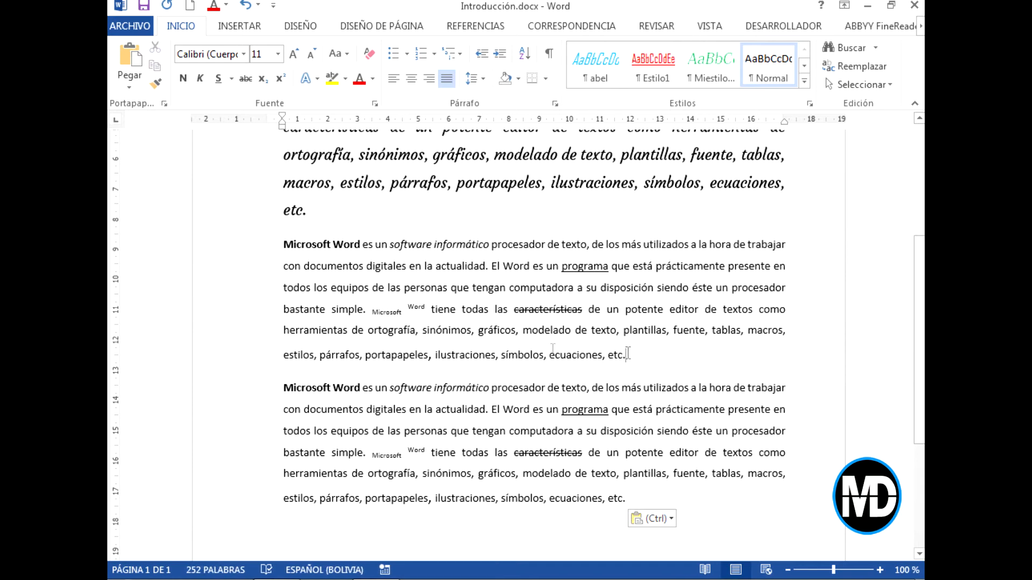
left_click_drag(627, 356, 242, 243)
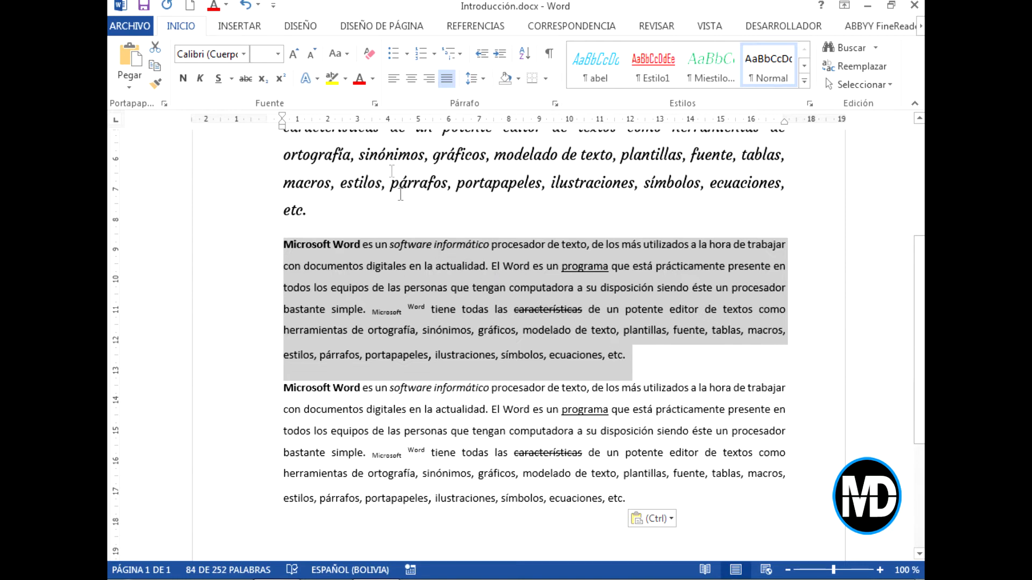
left_click(347, 54)
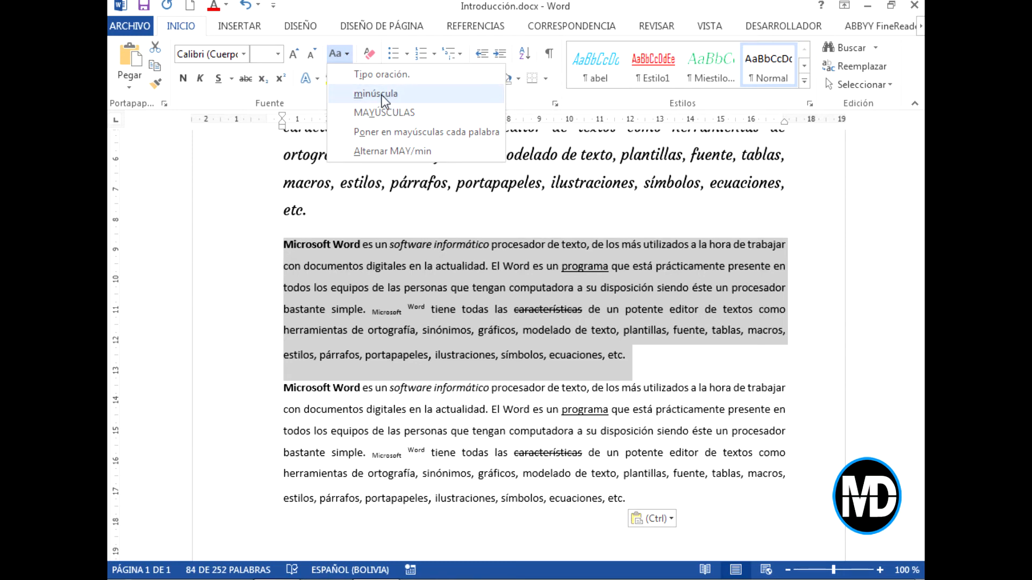
left_click(382, 95)
left_click(627, 354)
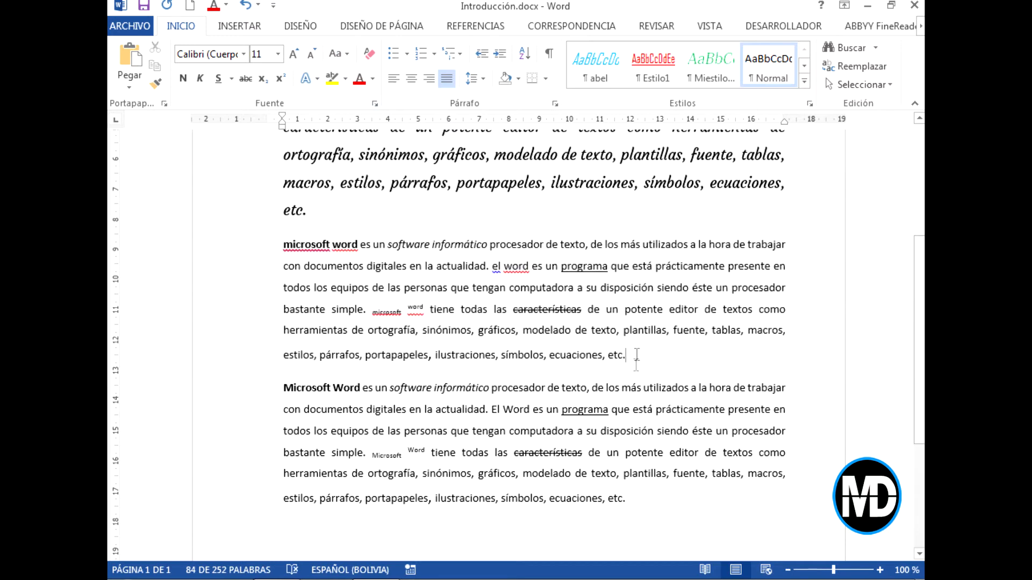
Step: Change the case of the entire second paragraph to MAYÚSCULAS
left_click_drag(627, 355, 279, 243)
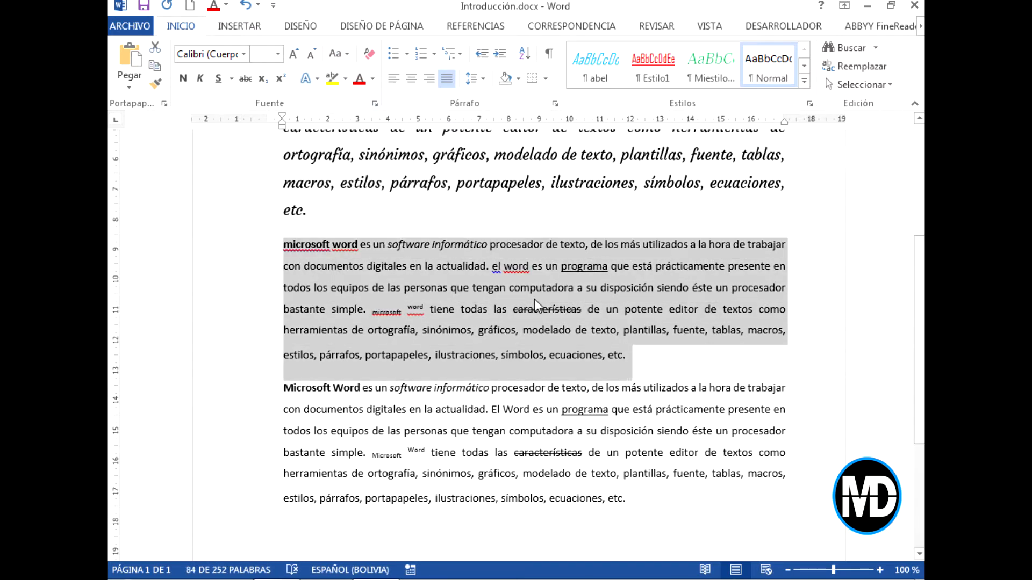
left_click(348, 56)
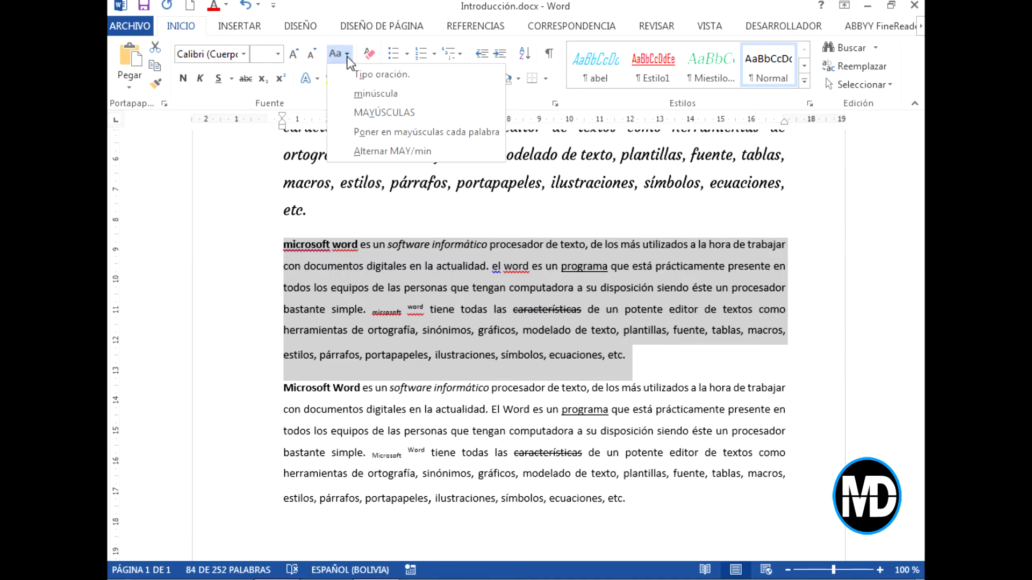
left_click(385, 114)
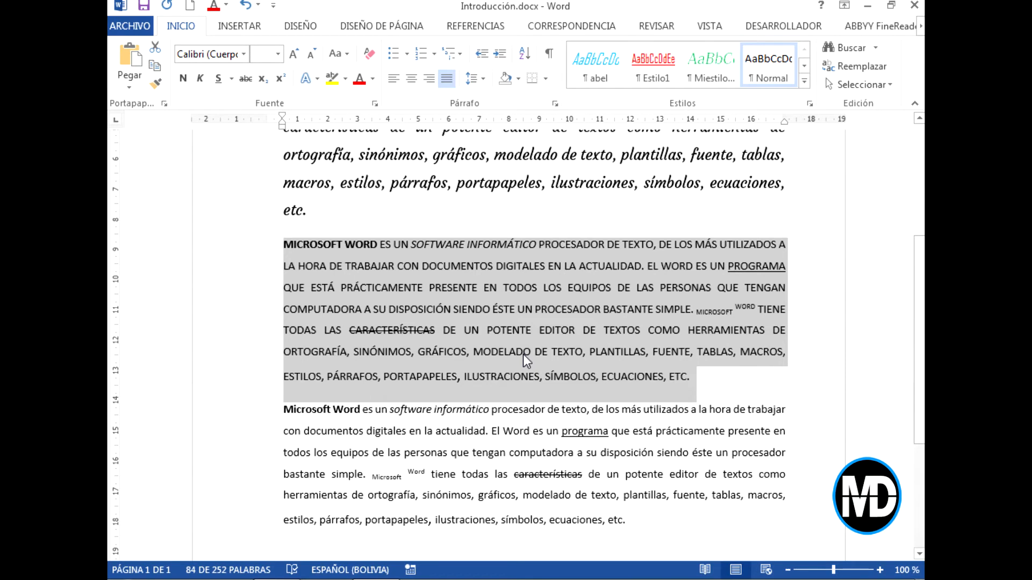
left_click(697, 375)
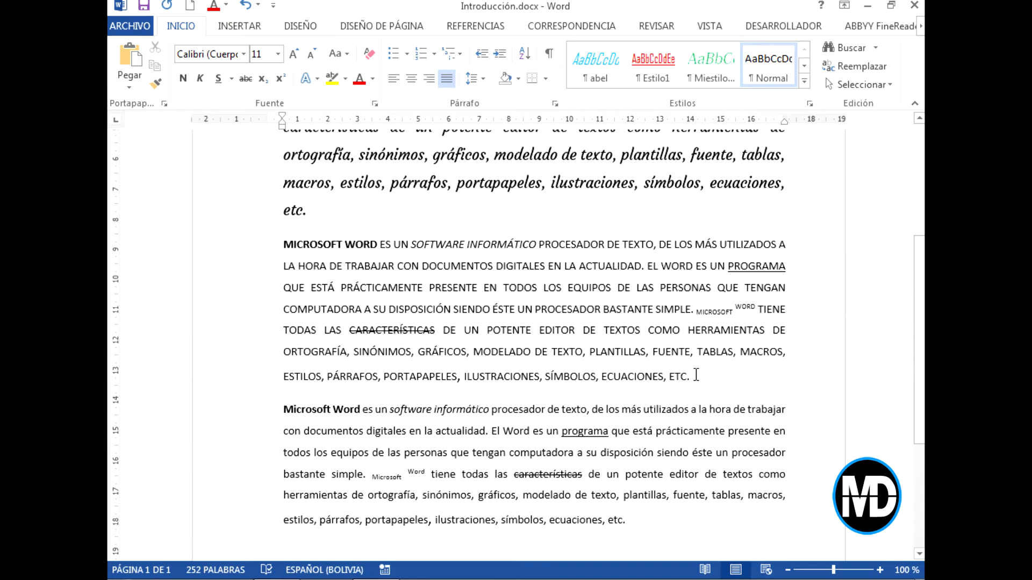
Step: Apply a gold text effect to the word "documentos" in the third paragraph's second line
left_click_drag(304, 431, 362, 432)
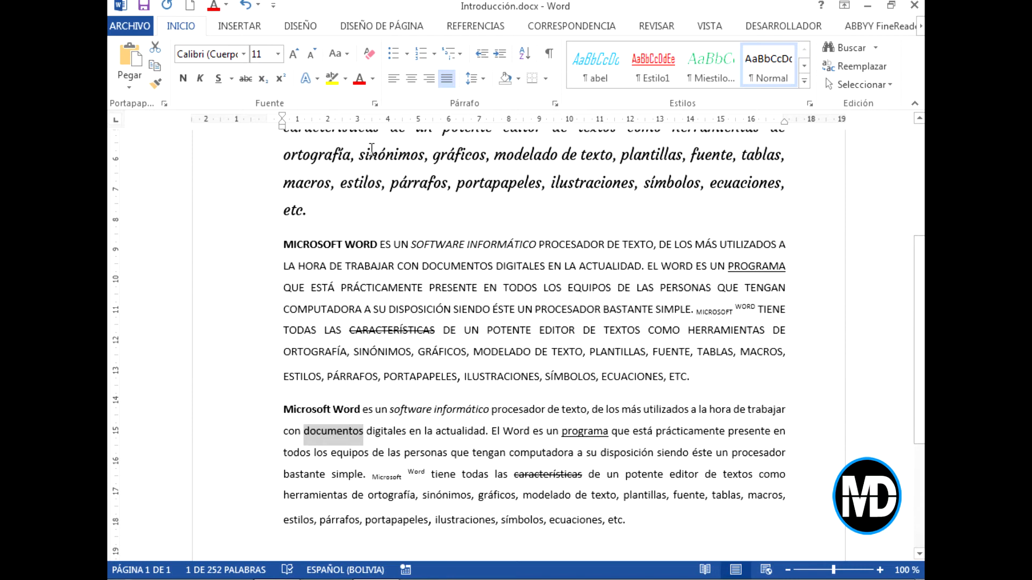
left_click(318, 79)
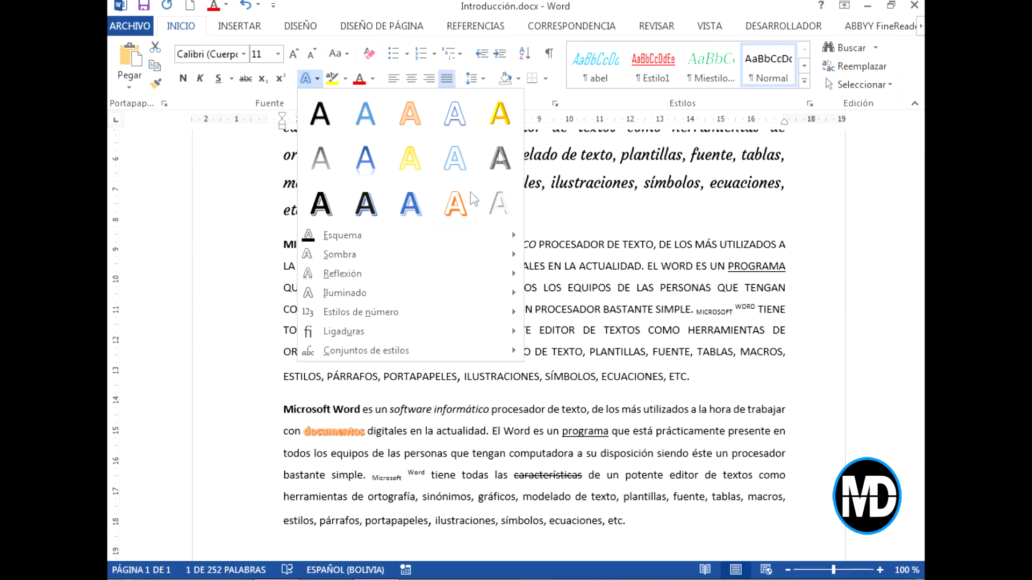
left_click(455, 203)
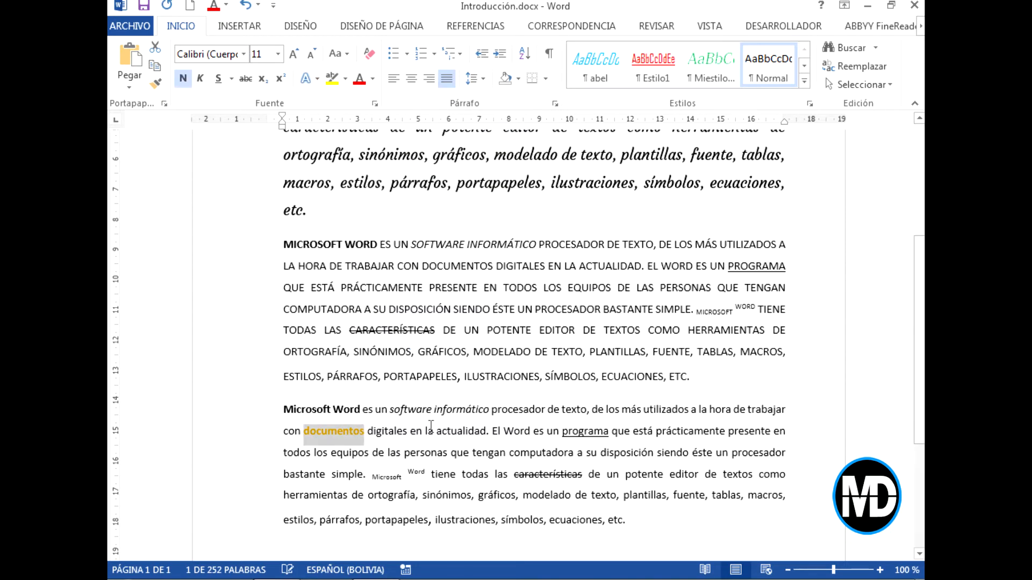
Step: Examine the Esquema, Sombra, Reflexión and Ligaduras text effect options for the word "documentos" without applying any
left_click(365, 432)
left_click_drag(302, 435, 361, 433)
left_click(362, 434)
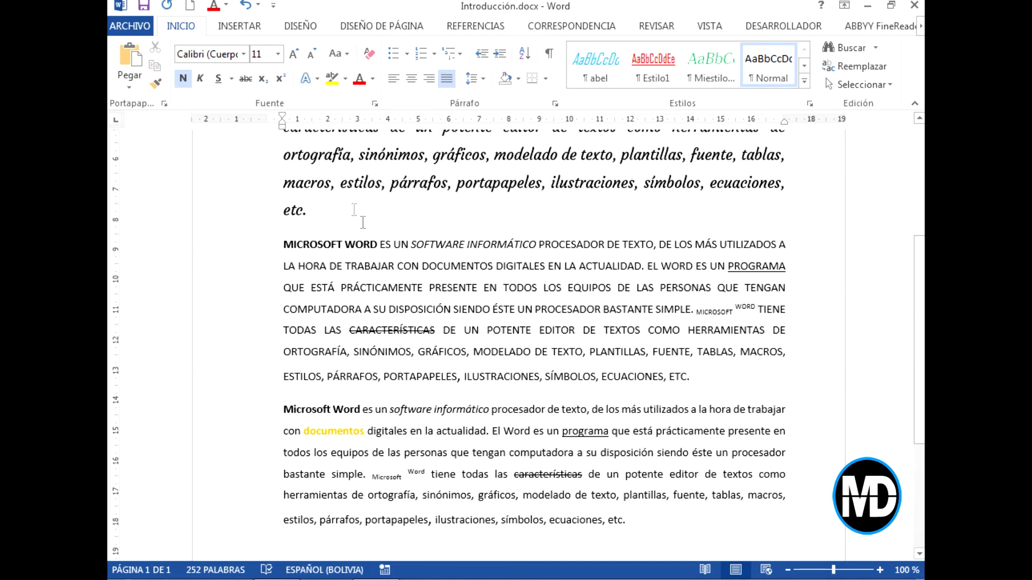
left_click(314, 81)
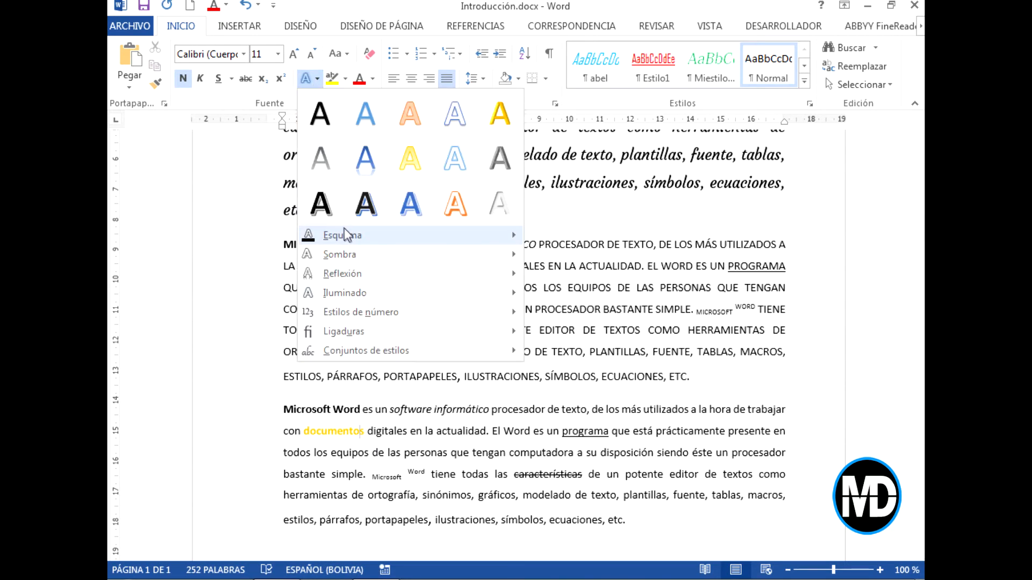
mouse_move(347, 237)
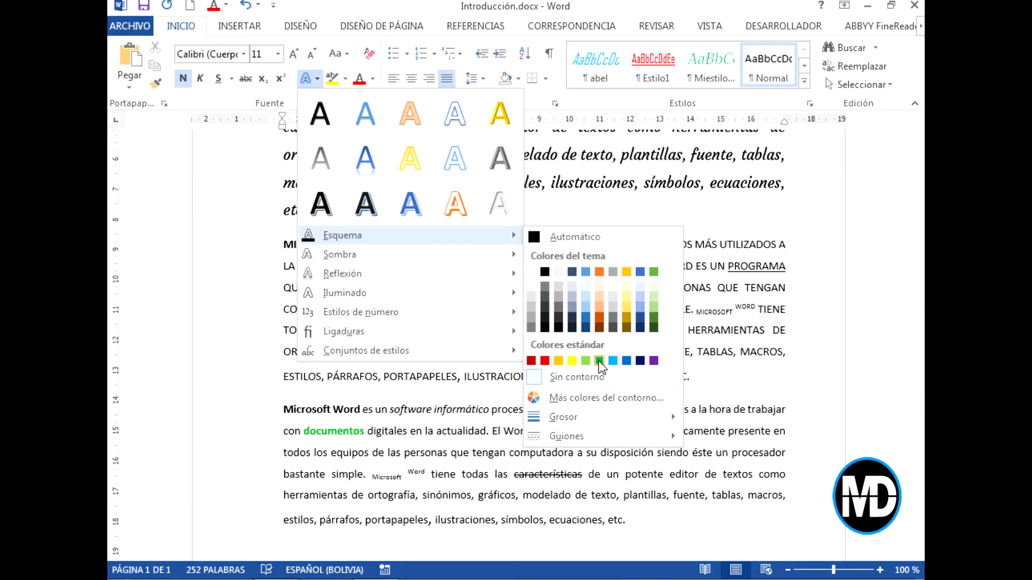
mouse_move(503, 256)
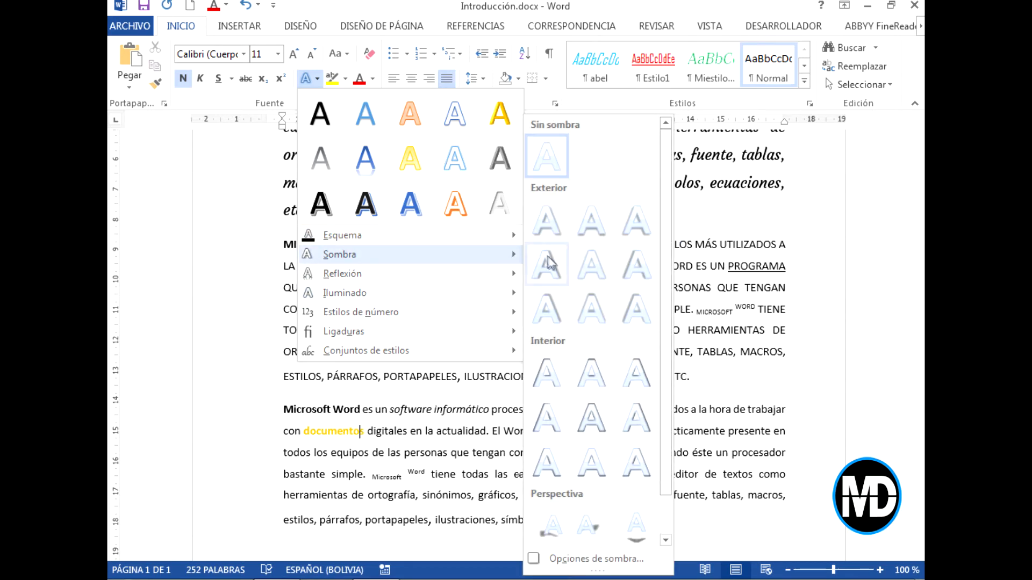
mouse_move(442, 283)
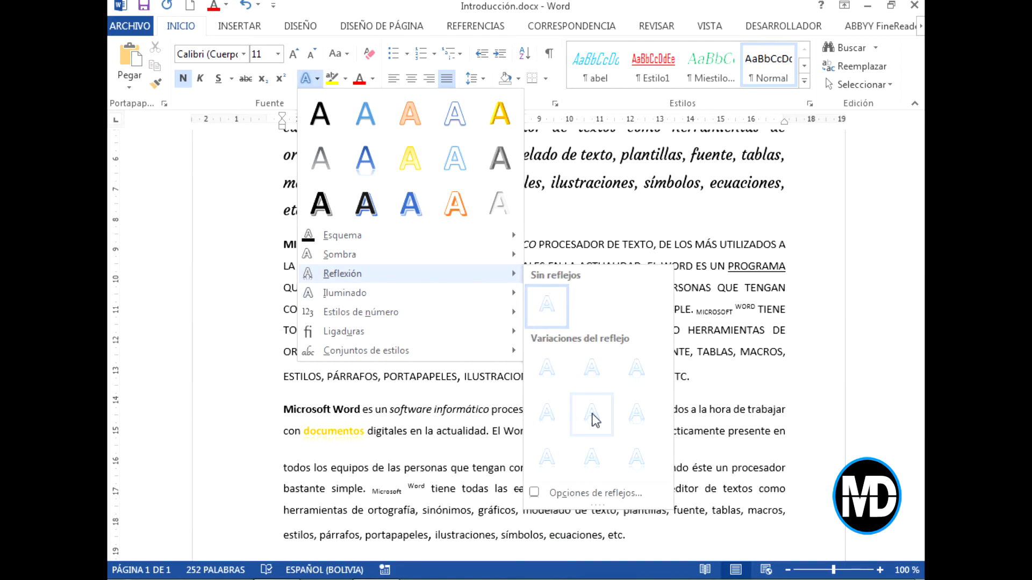
mouse_move(473, 302)
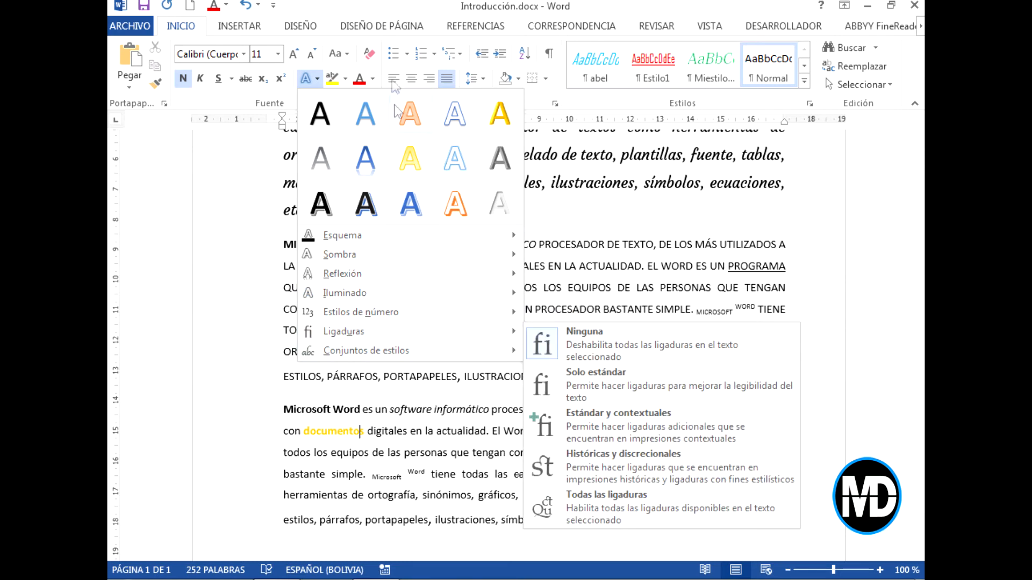
left_click(379, 15)
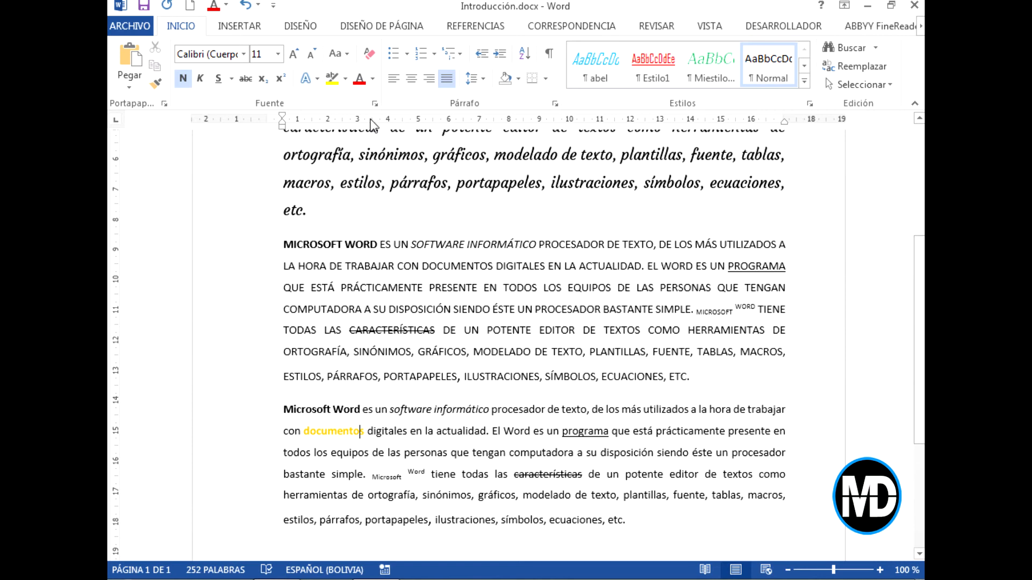
Step: Highlight "MODELADO DE TEXTO" in the uppercase second paragraph in bright green
scroll(557, 444, "down", 1)
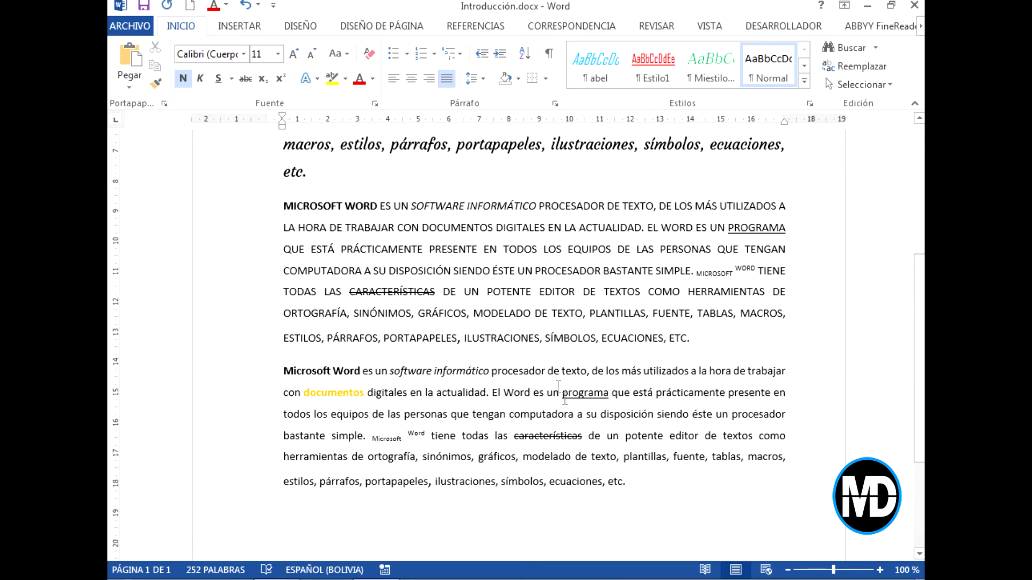
left_click_drag(473, 314, 577, 322)
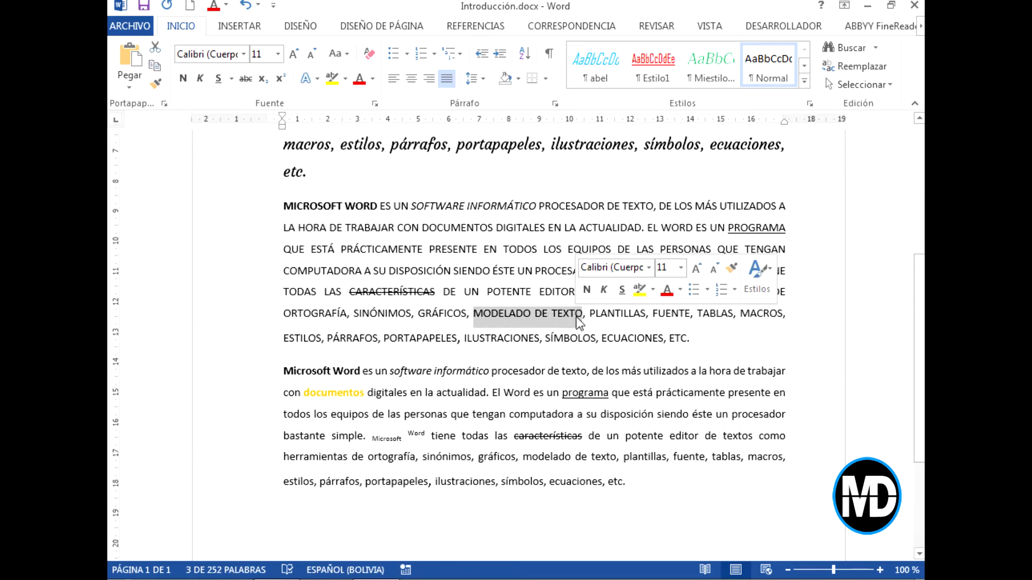
left_click(347, 82)
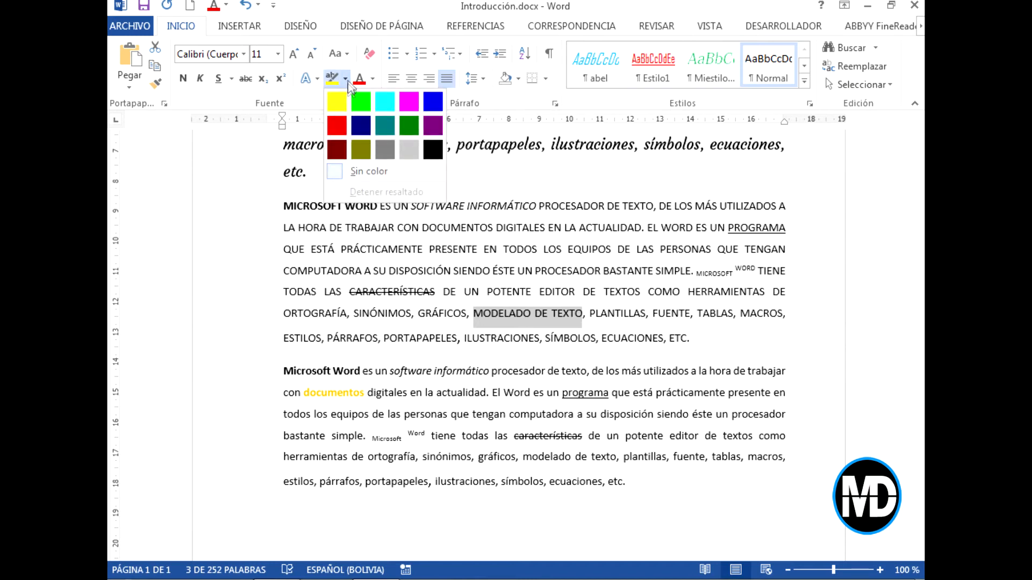
left_click(363, 106)
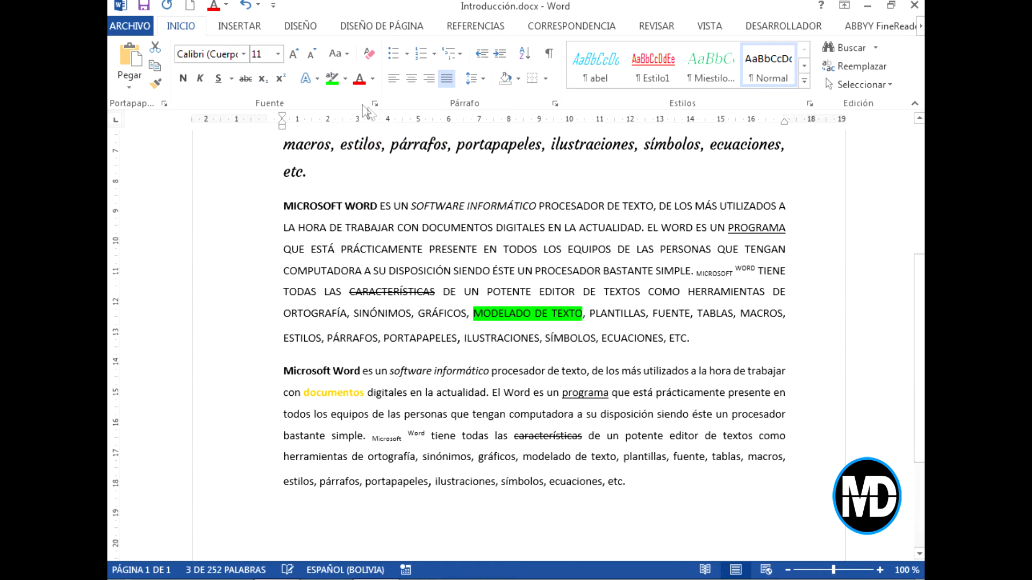
left_click(582, 316)
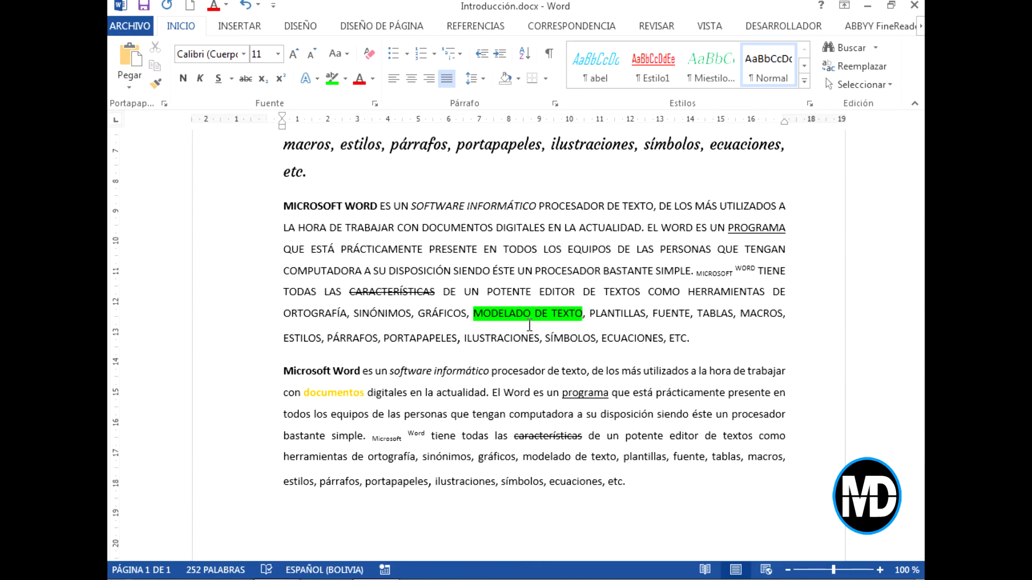
Step: Set the font colour of "procesador de texto" in the third paragraph's first line to standard red
scroll(530, 325, "down", 1)
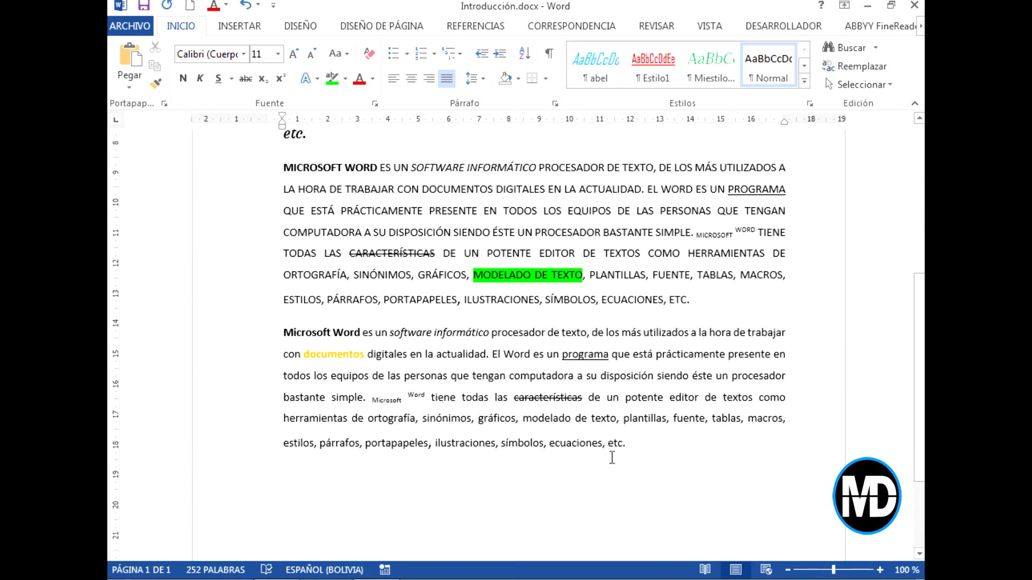
left_click_drag(492, 334, 581, 344)
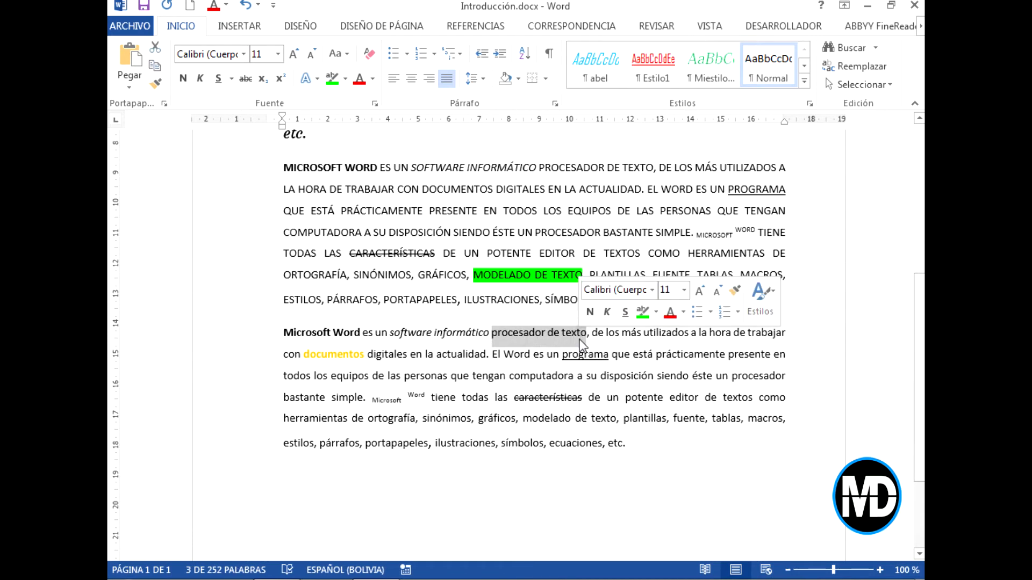
left_click(371, 79)
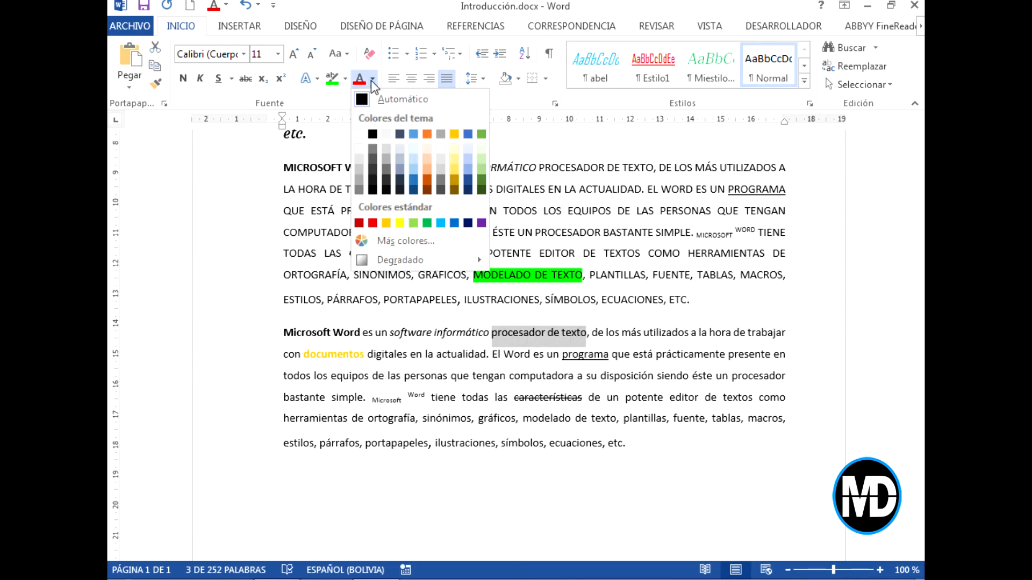
left_click(373, 222)
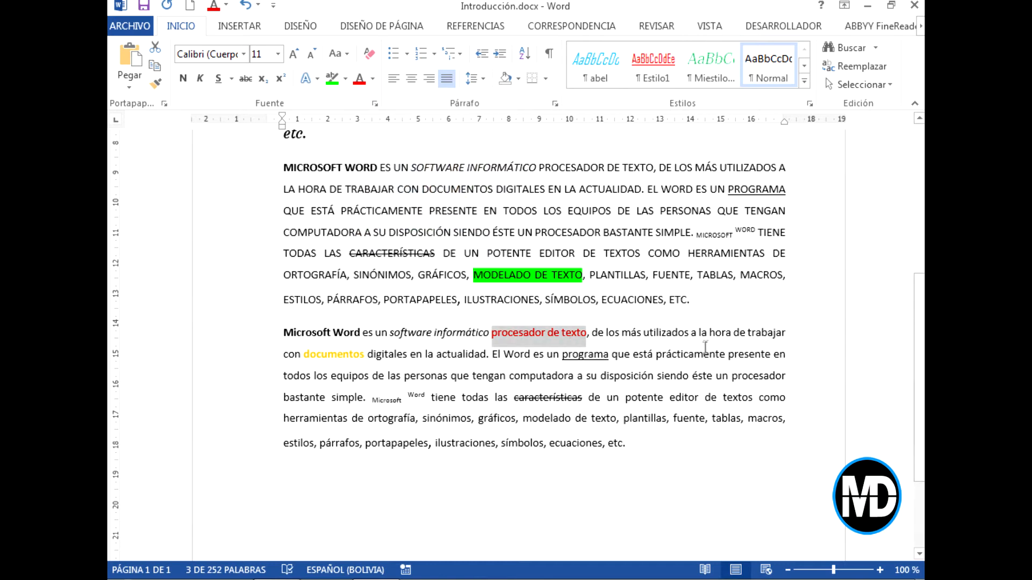
Step: Set the font colour of "hora de trabajar" in the third paragraph's first line to standard green
left_click_drag(788, 334, 709, 336)
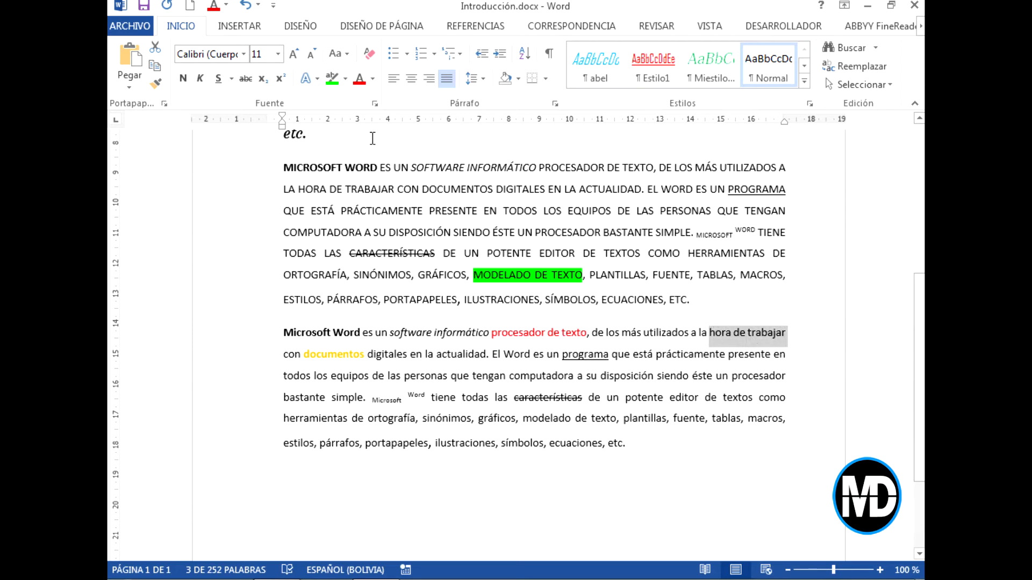
left_click(373, 78)
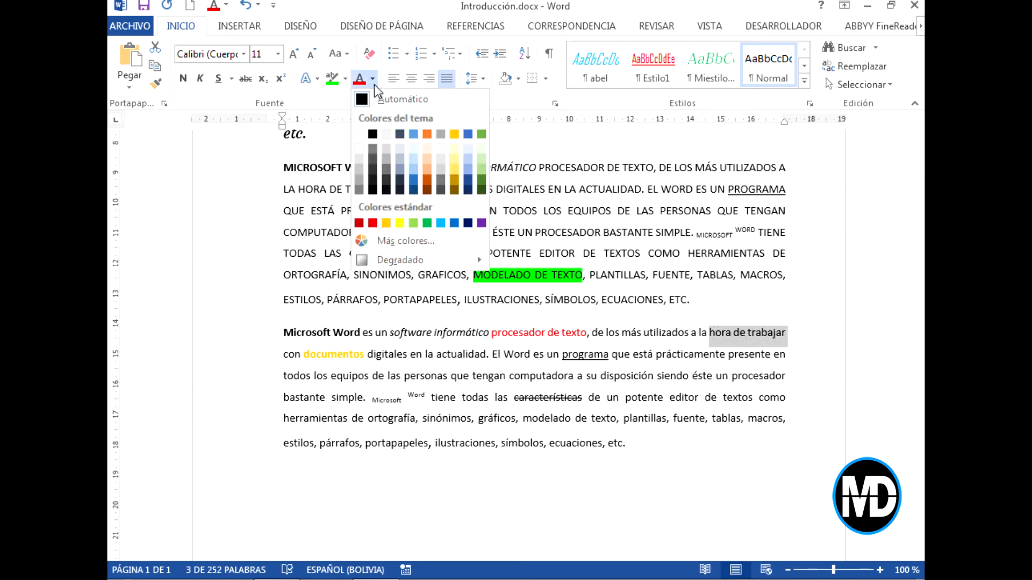
left_click(429, 222)
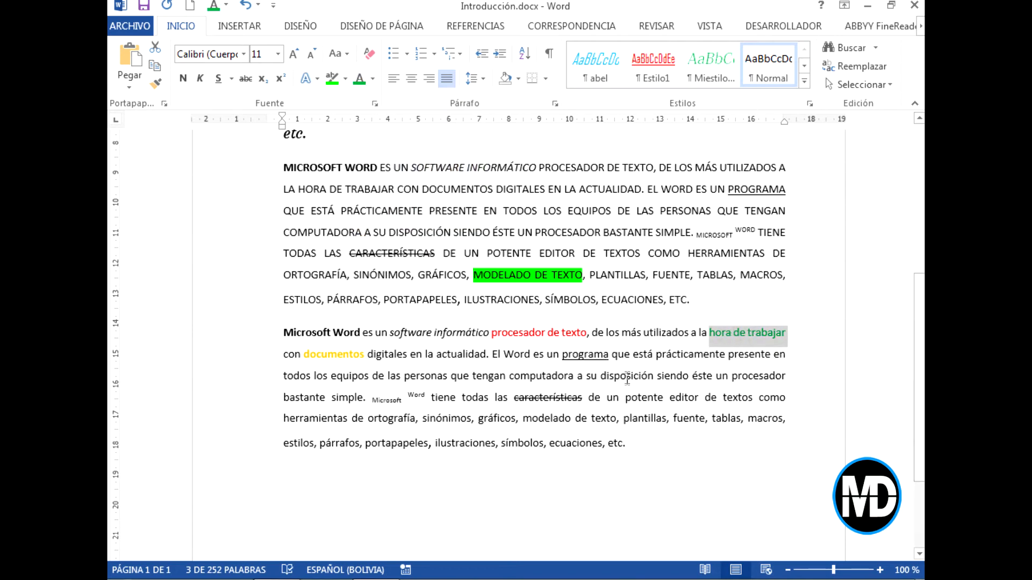
Step: Set the font colour of "digitales en la actualidad" in the third paragraph's second line to standard blue
left_click_drag(486, 355, 385, 356)
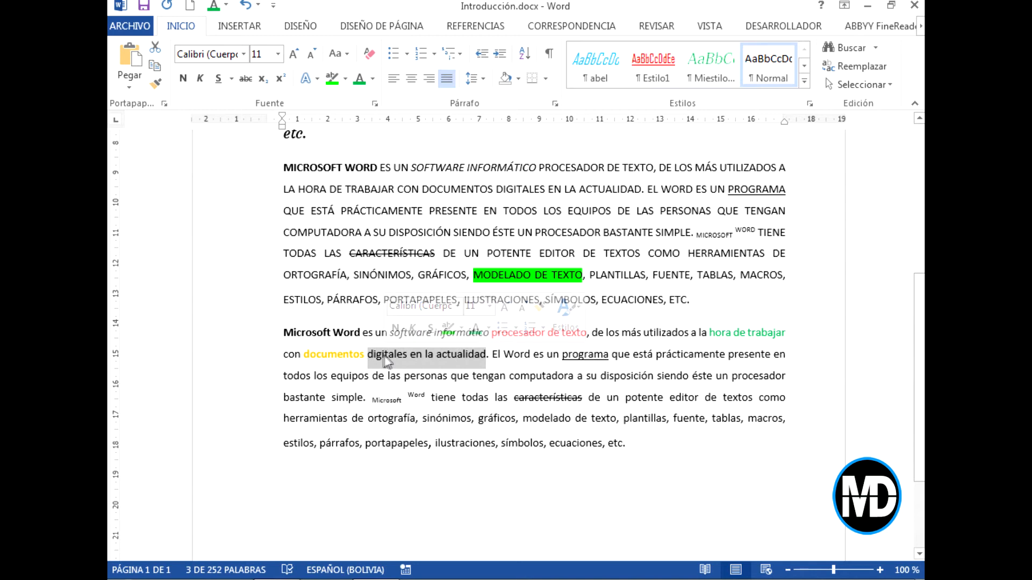
left_click(372, 79)
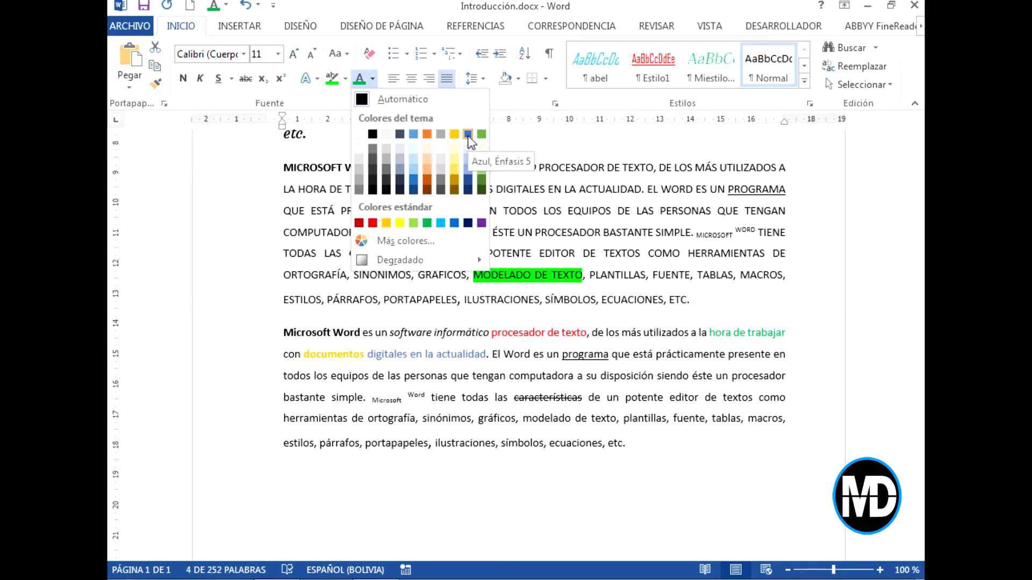
left_click(454, 223)
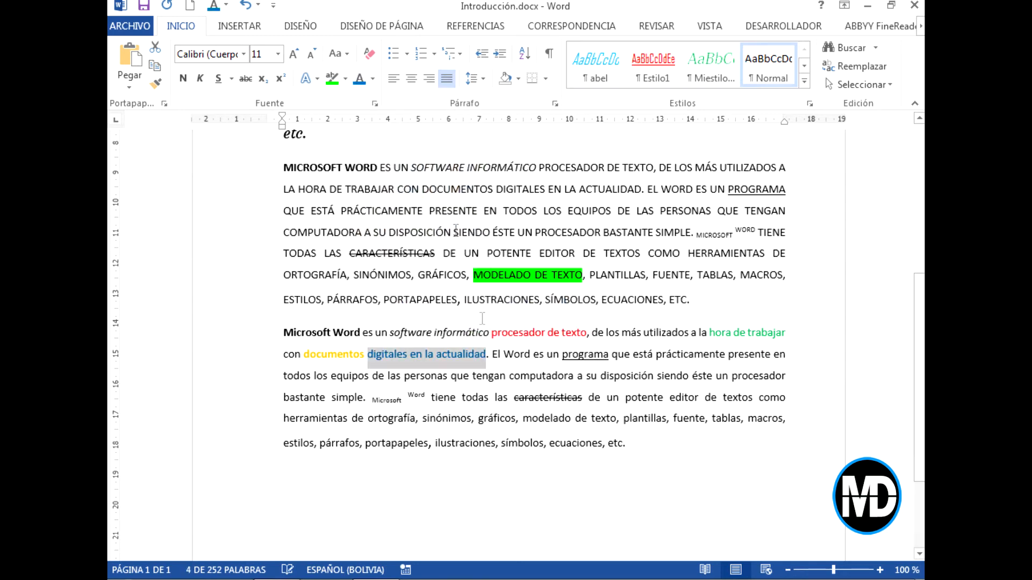
left_click(486, 473)
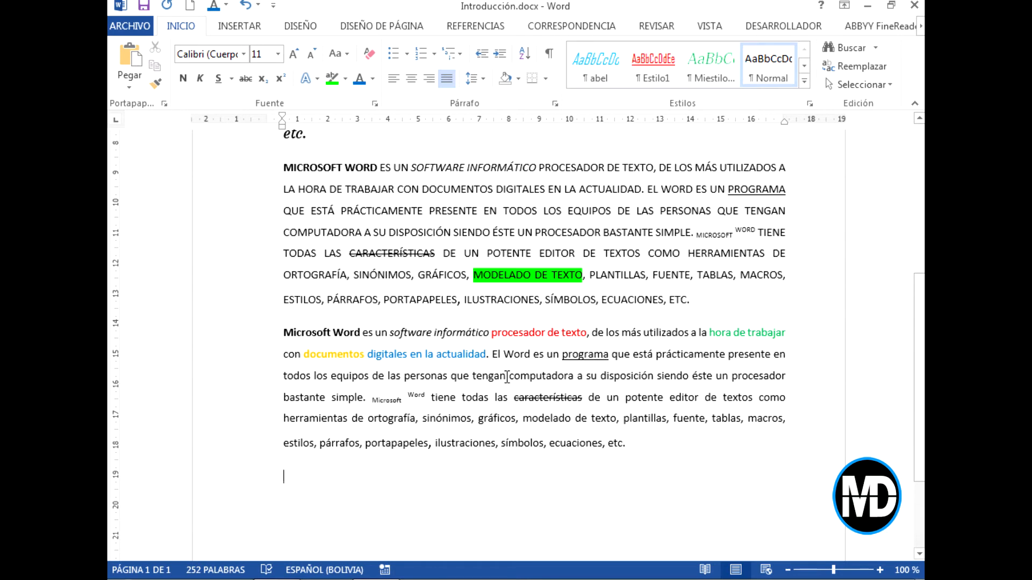
Step: Format the word "computadora" in the third paragraph as bold and underlined in standard red
left_click_drag(509, 377, 576, 379)
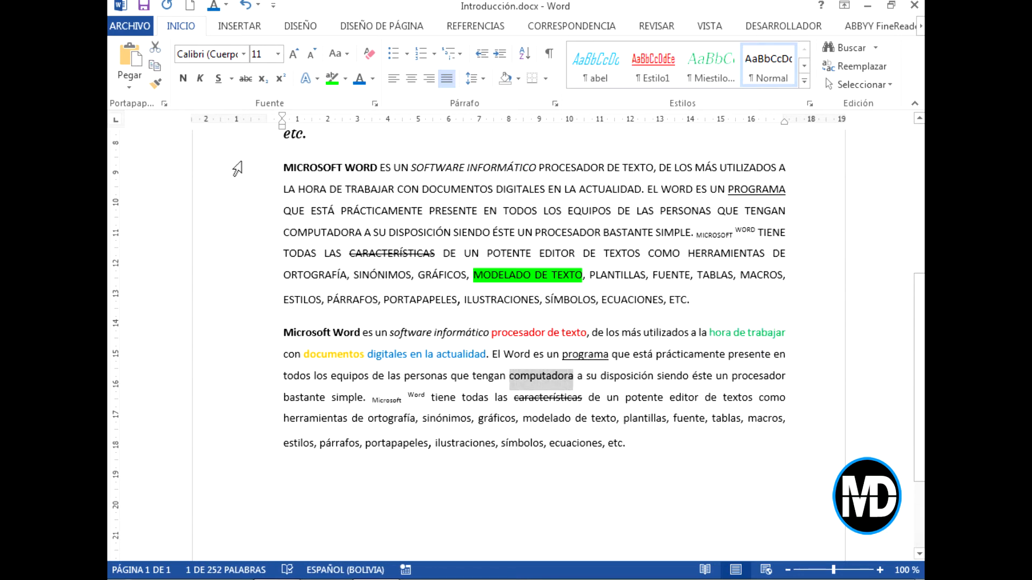
left_click(183, 79)
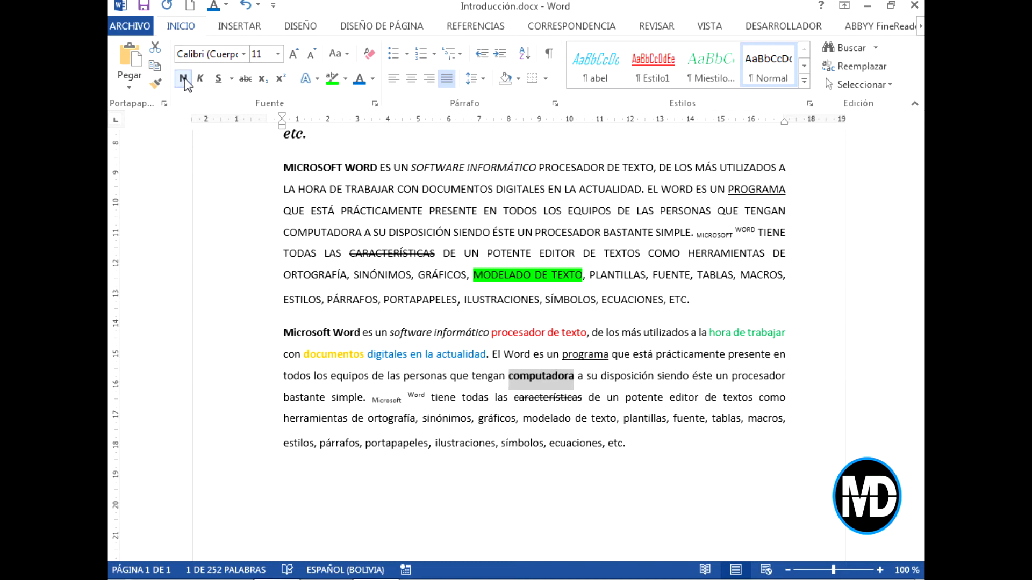
left_click(220, 80)
left_click(372, 80)
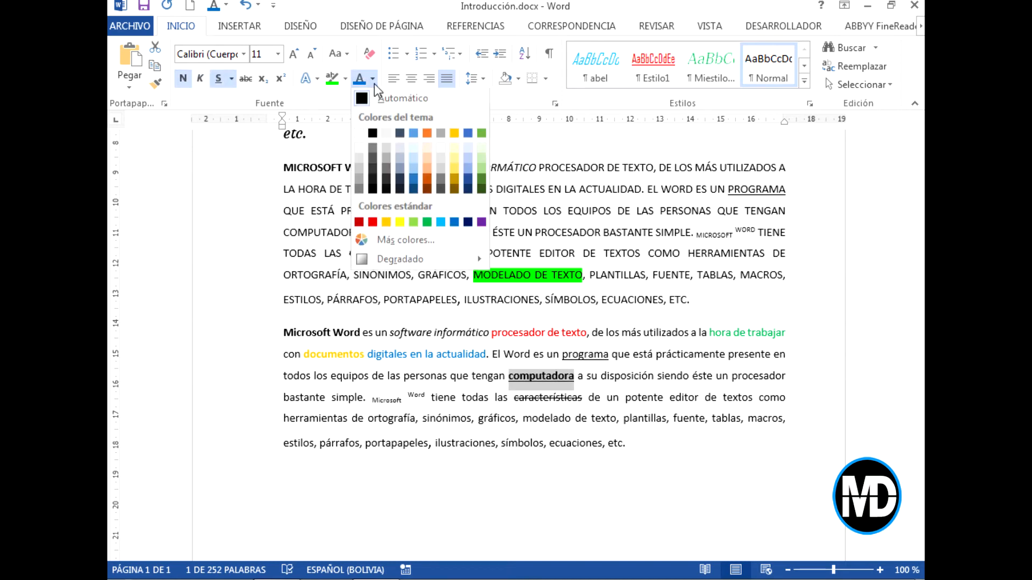
left_click(373, 222)
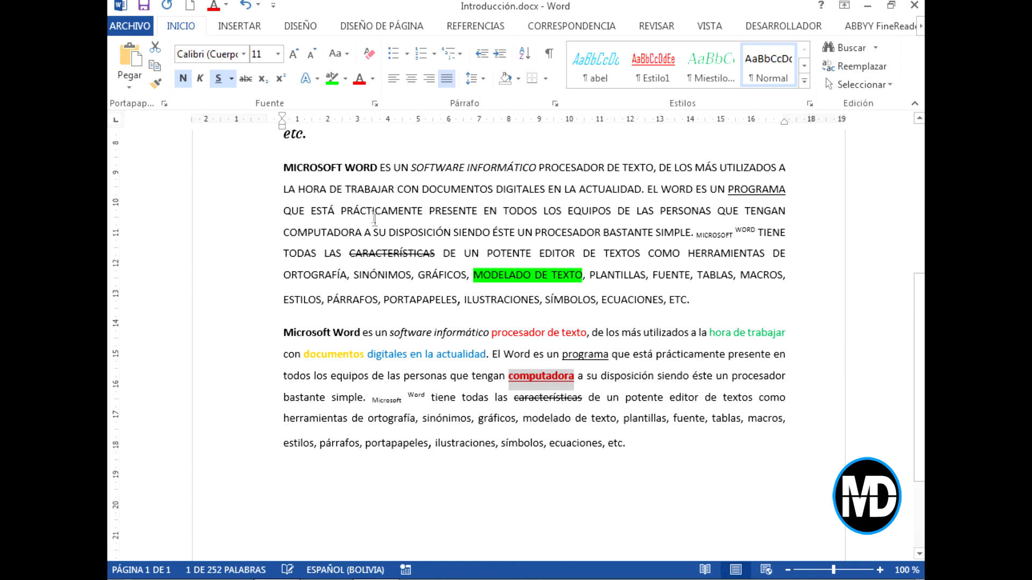
Step: Set the font of the selected word "computadora" to Arial Black at size 12
left_click(244, 55)
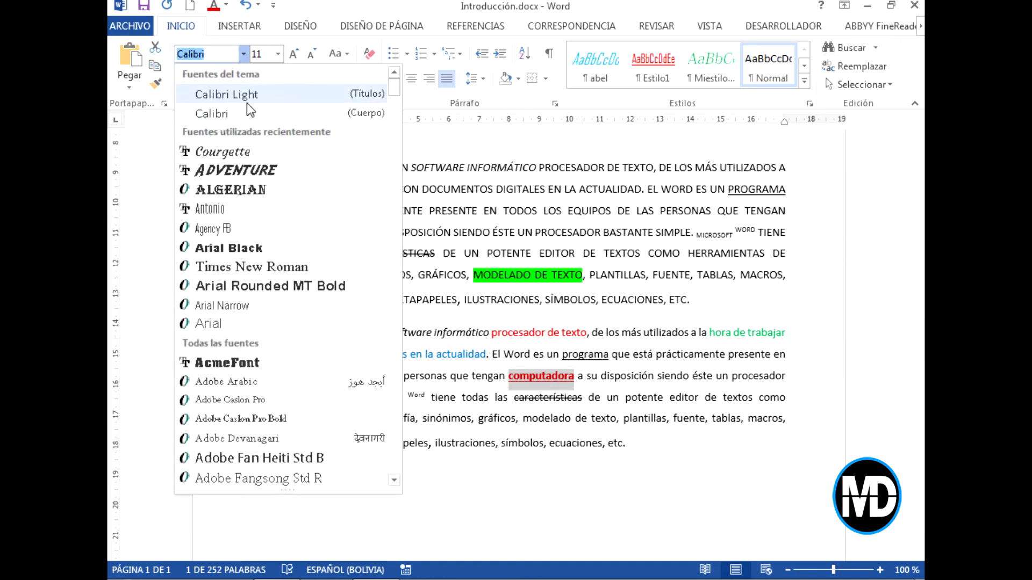
left_click(248, 245)
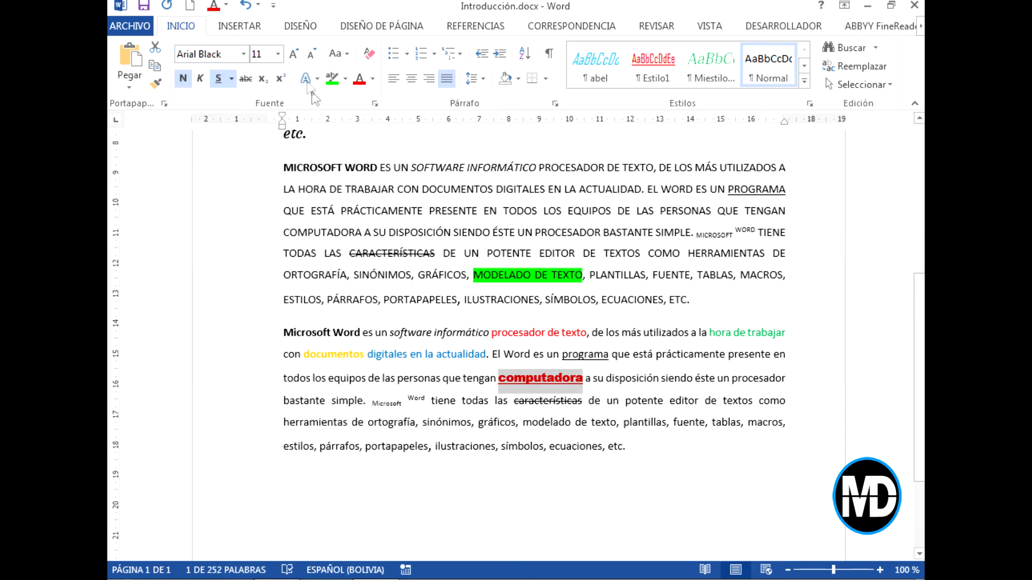
left_click(278, 54)
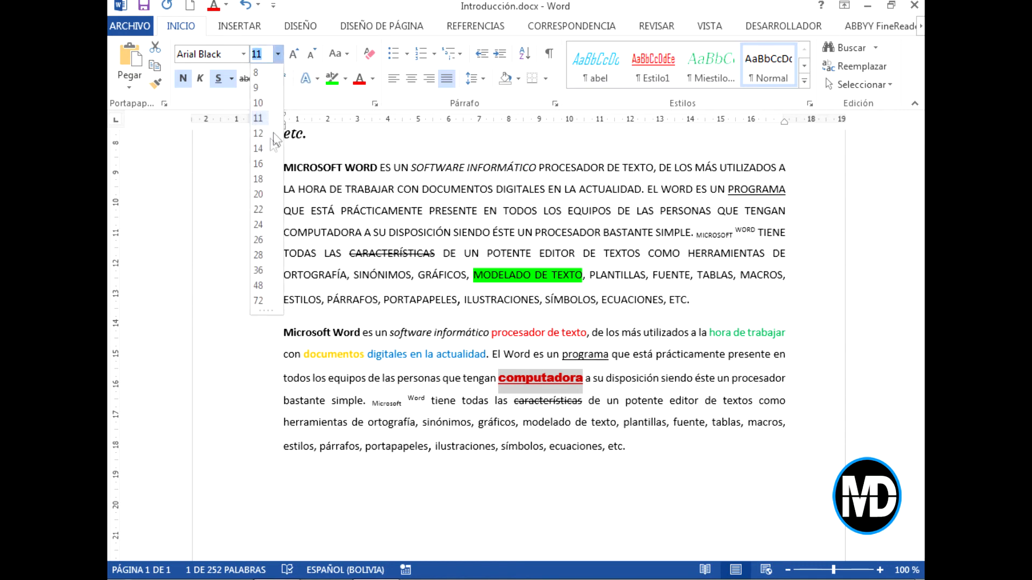
left_click(264, 142)
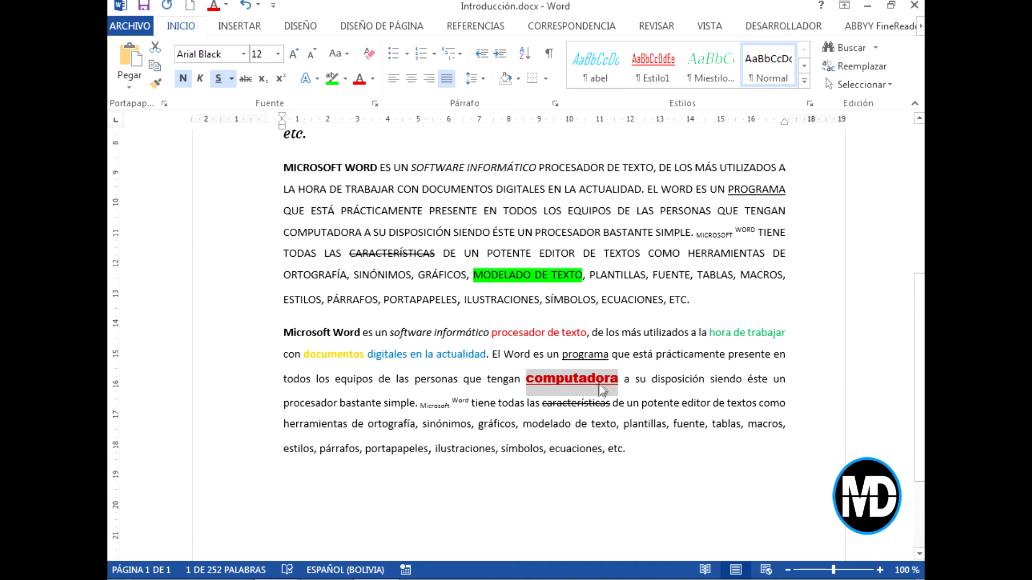
Step: Copy the formatting of "computadora" to the word "ilustraciones" in the third paragraph's last line with Format Painter
left_click(620, 379)
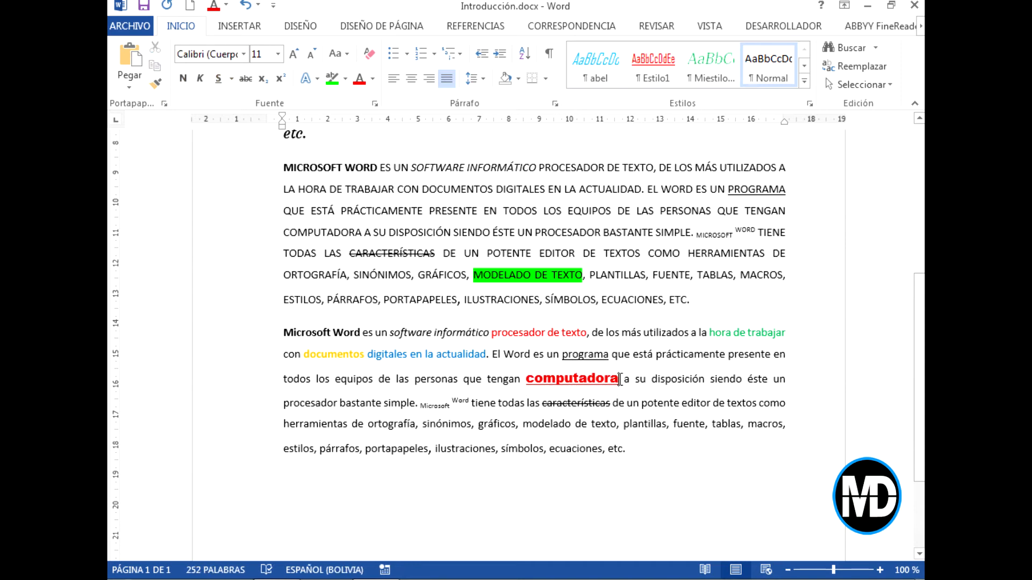
left_click_drag(620, 379, 525, 380)
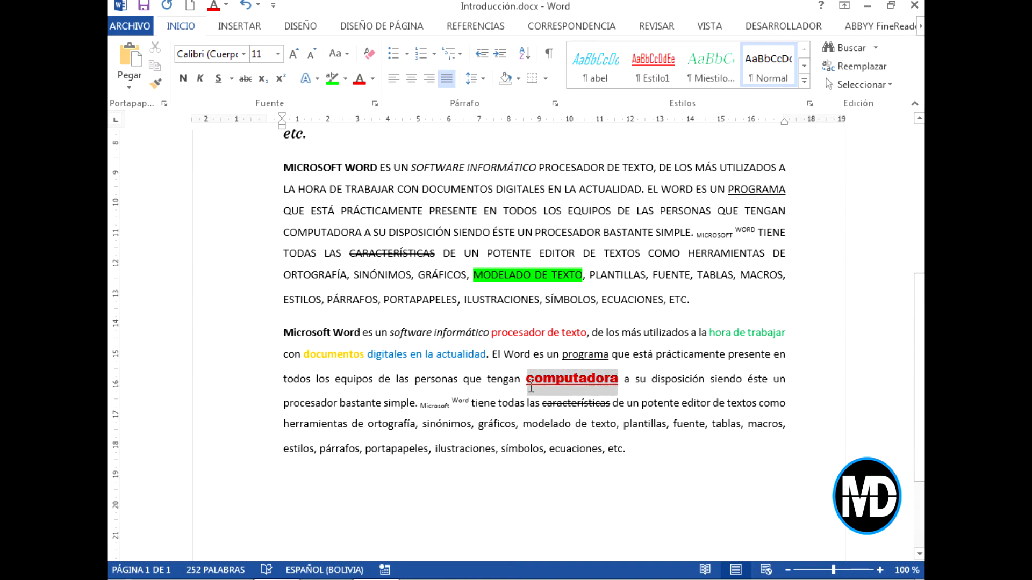
left_click(159, 88)
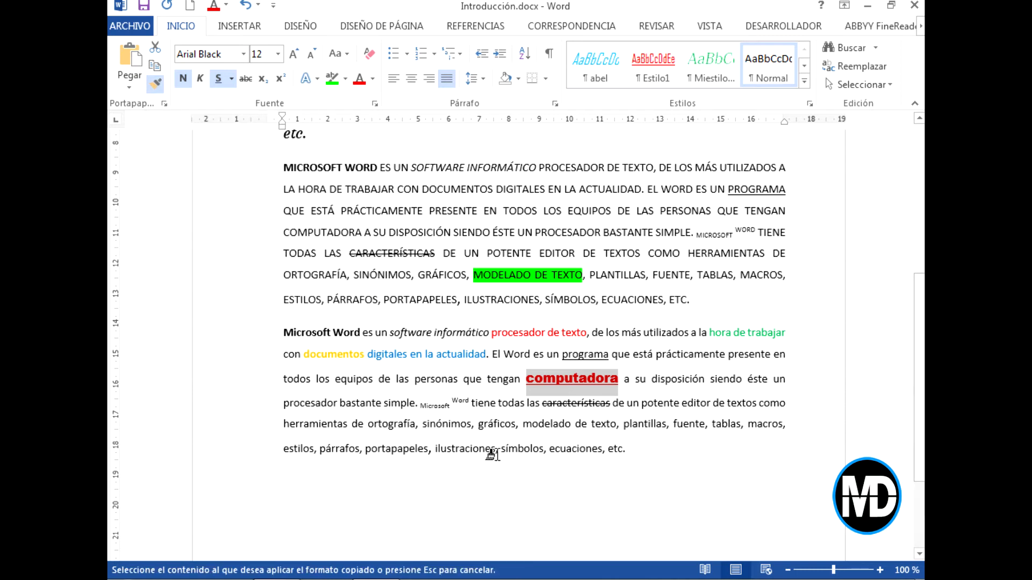
left_click_drag(497, 449, 428, 449)
left_click(546, 474)
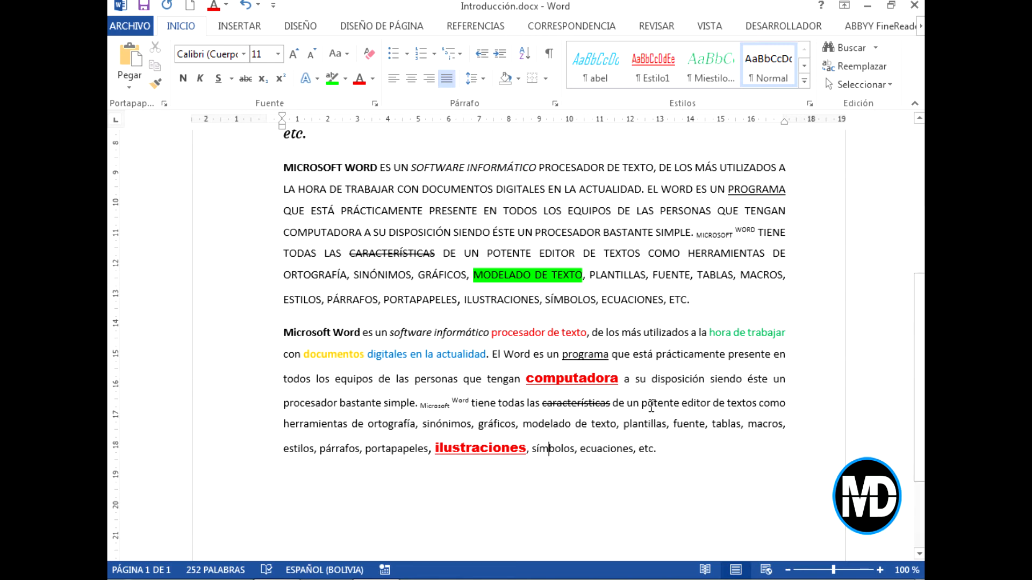
Step: Clear all formatting from the whole uppercase second paragraph
scroll(661, 387, "up", 1)
left_click_drag(690, 340, 295, 206)
scroll(518, 281, "up", 2)
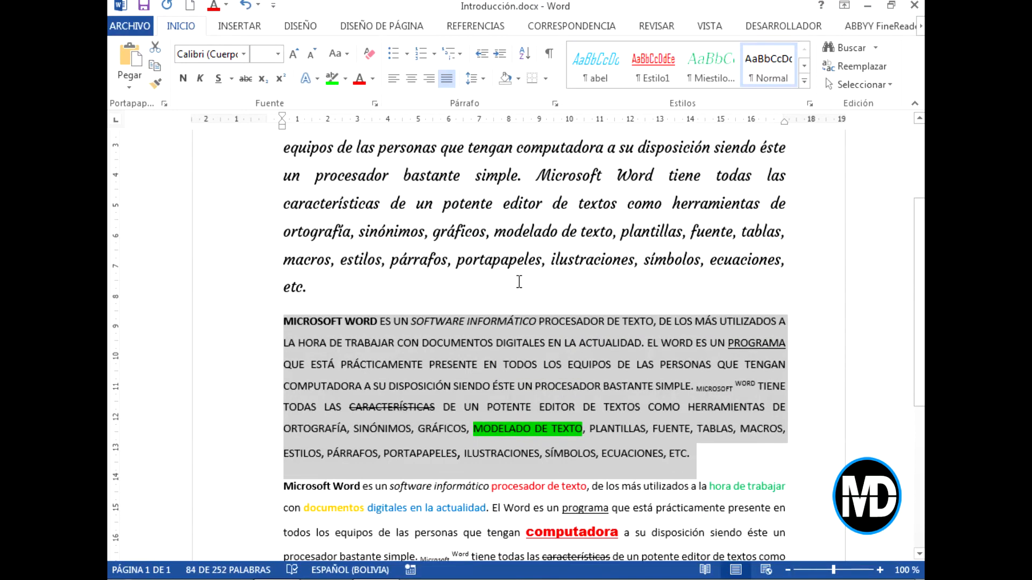
scroll(365, 259, "down", 2)
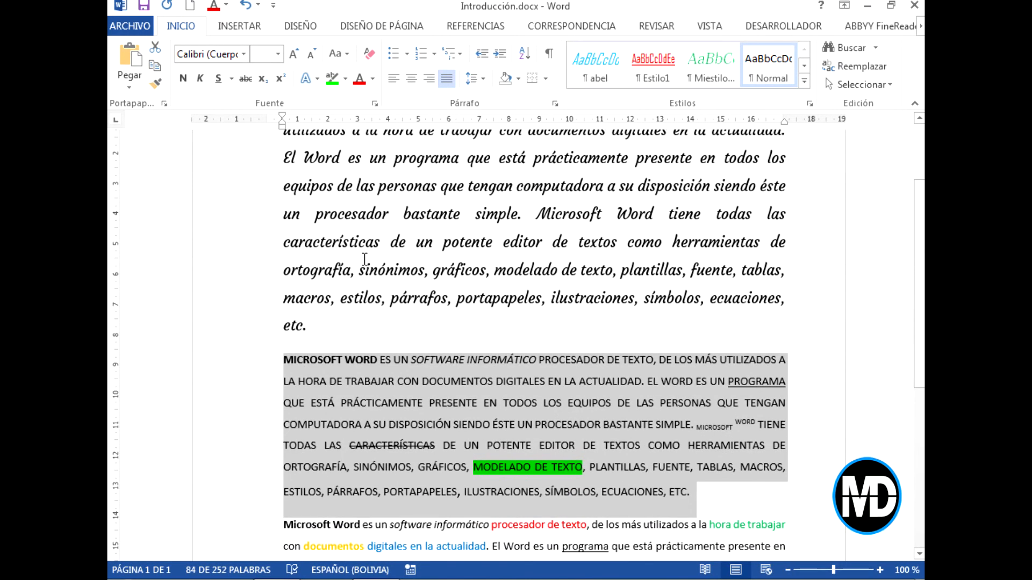
scroll(364, 259, "down", 2)
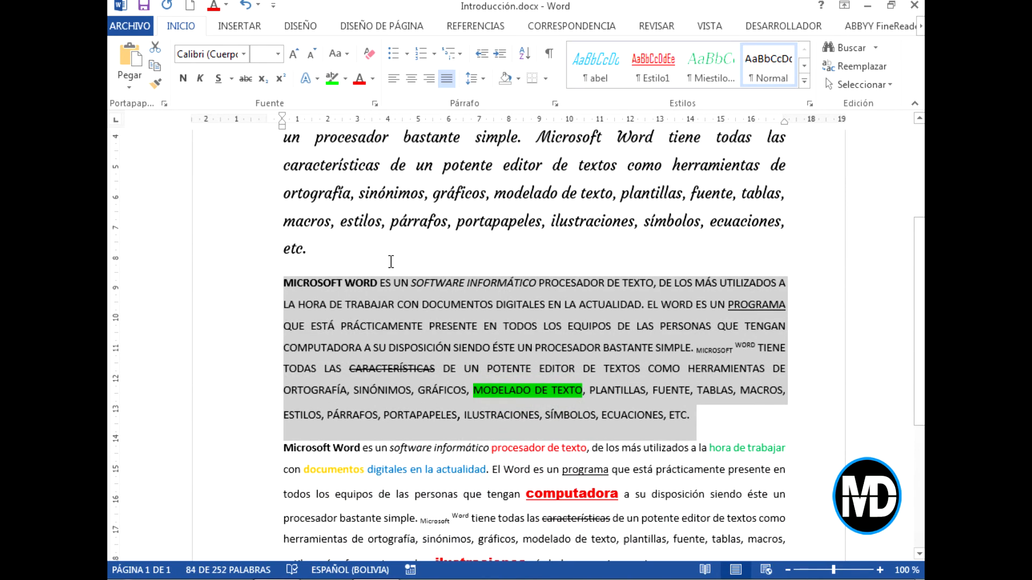
left_click(369, 57)
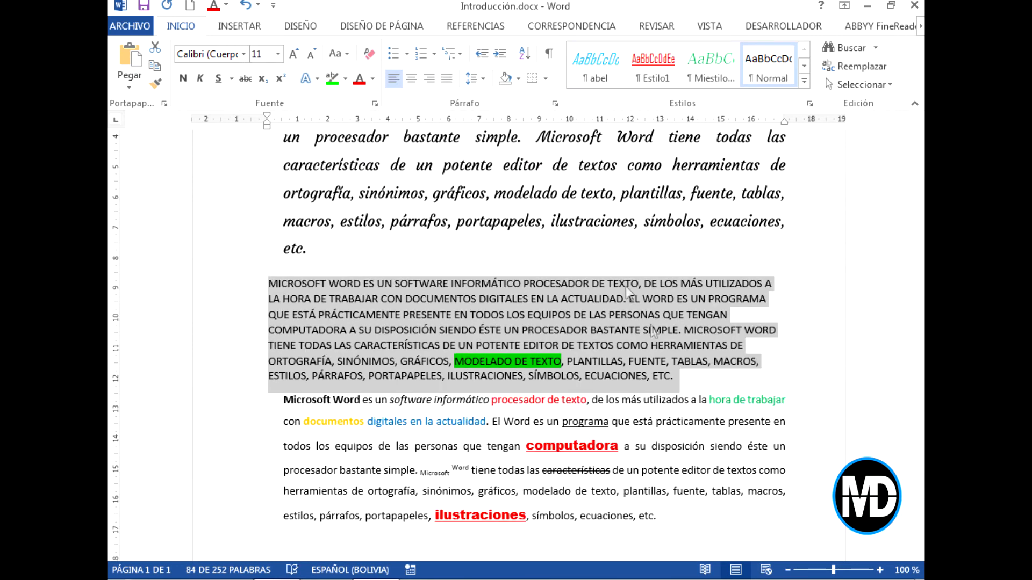
left_click(683, 379)
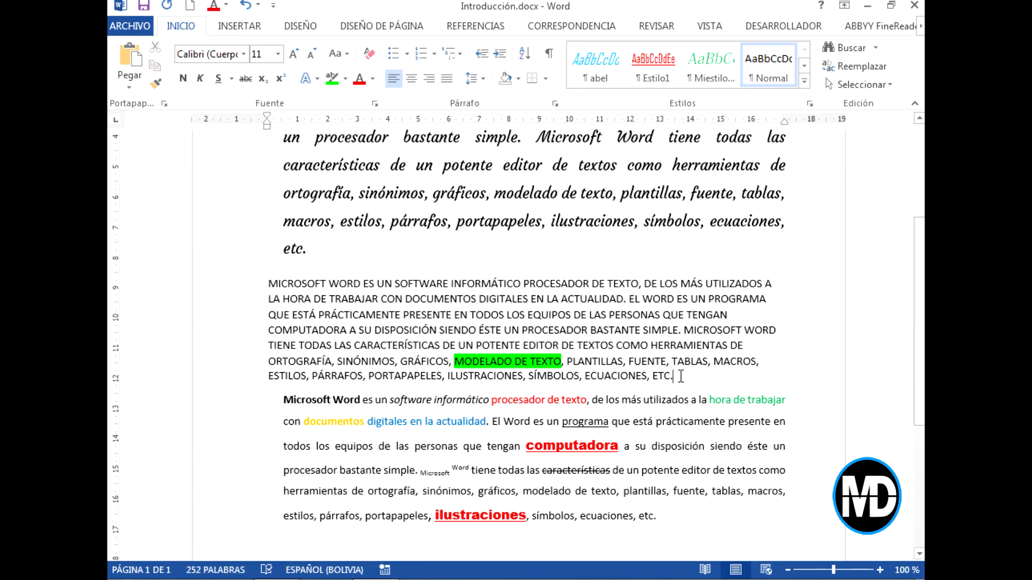
Step: Clear all formatting from the first paragraph, set in the Courgette font
scroll(681, 377, "up", 2)
left_click(315, 402)
left_click_drag(314, 402, 283, 179)
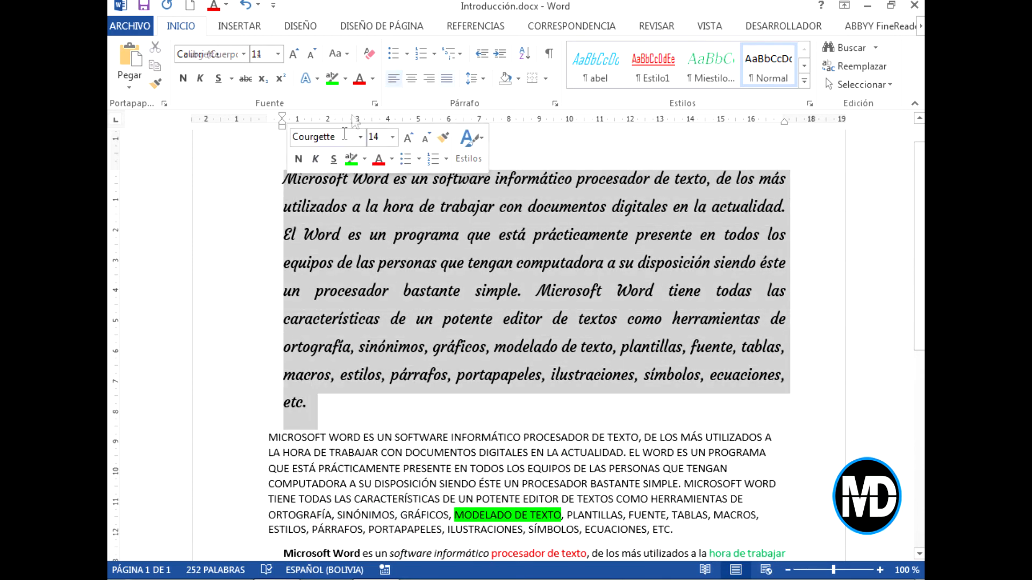
left_click(370, 58)
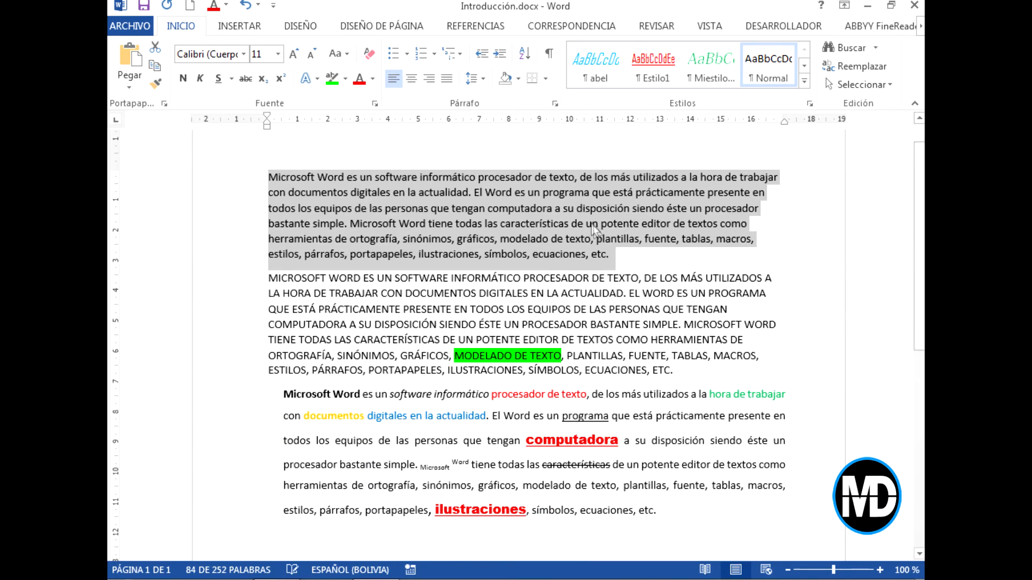
left_click(624, 258)
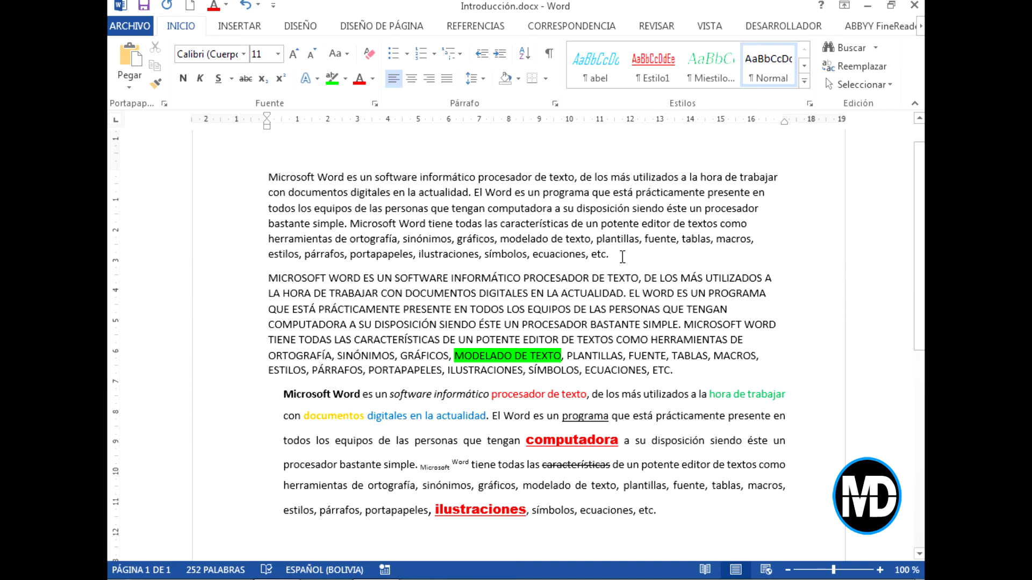
Step: Copy the unformatted first paragraph and paste it at the end of the document
left_click_drag(611, 254, 261, 169)
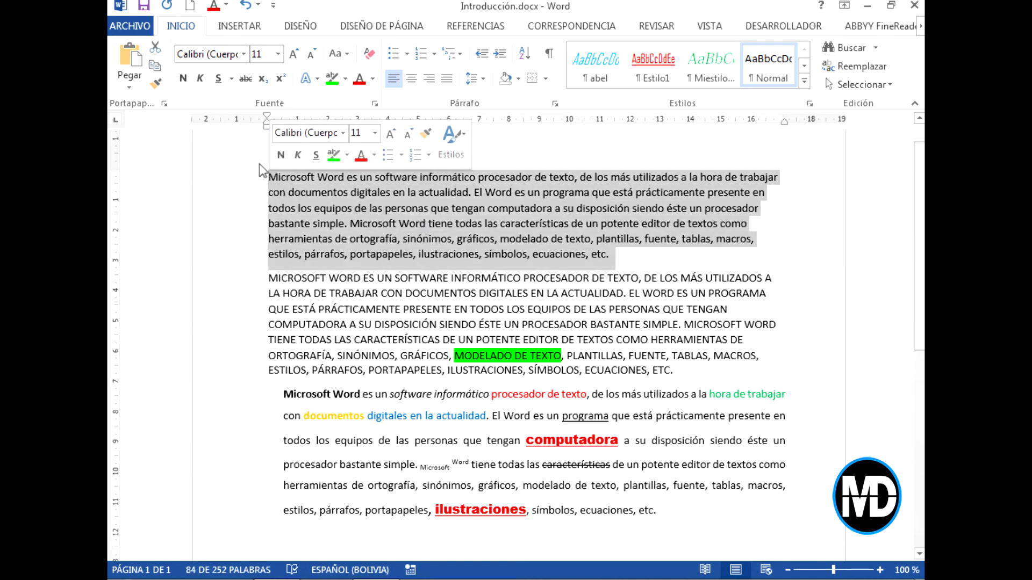
left_click(158, 68)
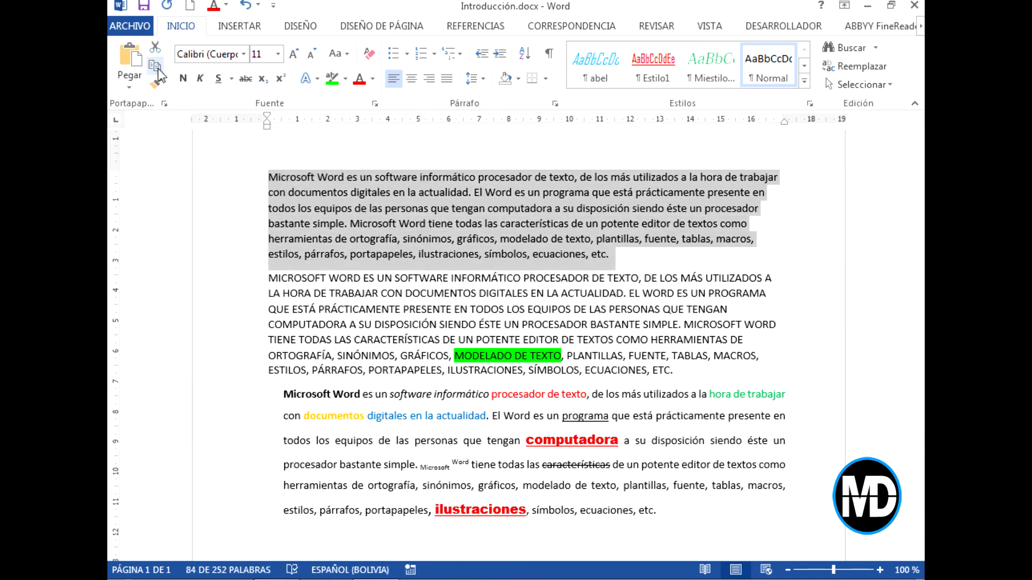
key("ctrl+End")
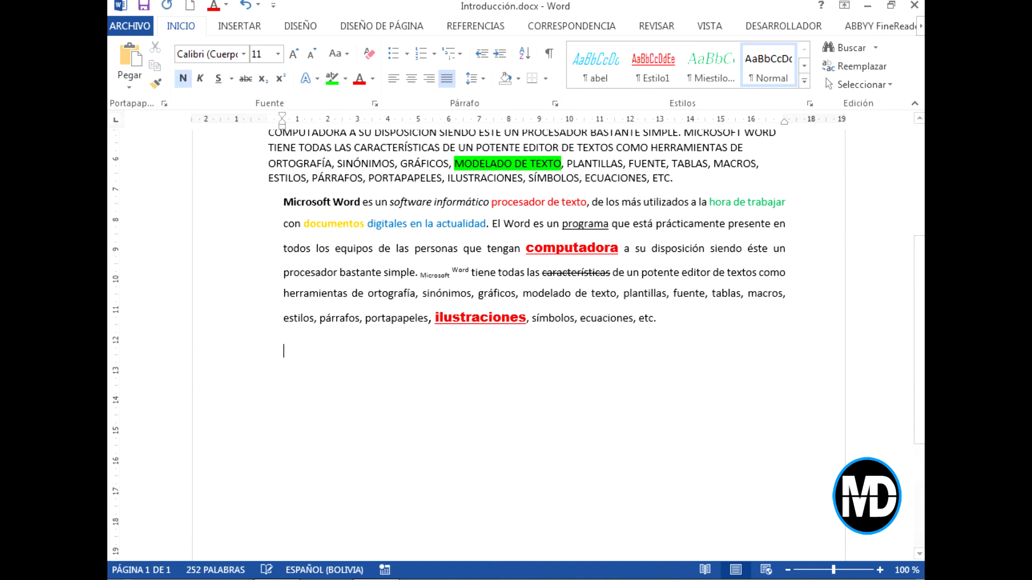
key("ctrl+v")
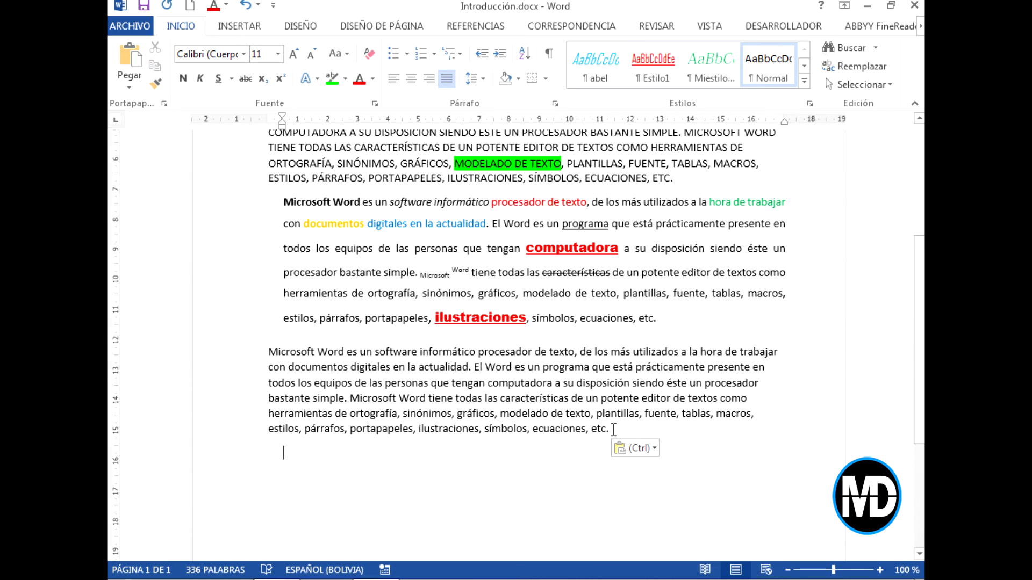
Step: Increase the line spacing of the pasted paragraph at the end of the document
left_click_drag(612, 429, 269, 352)
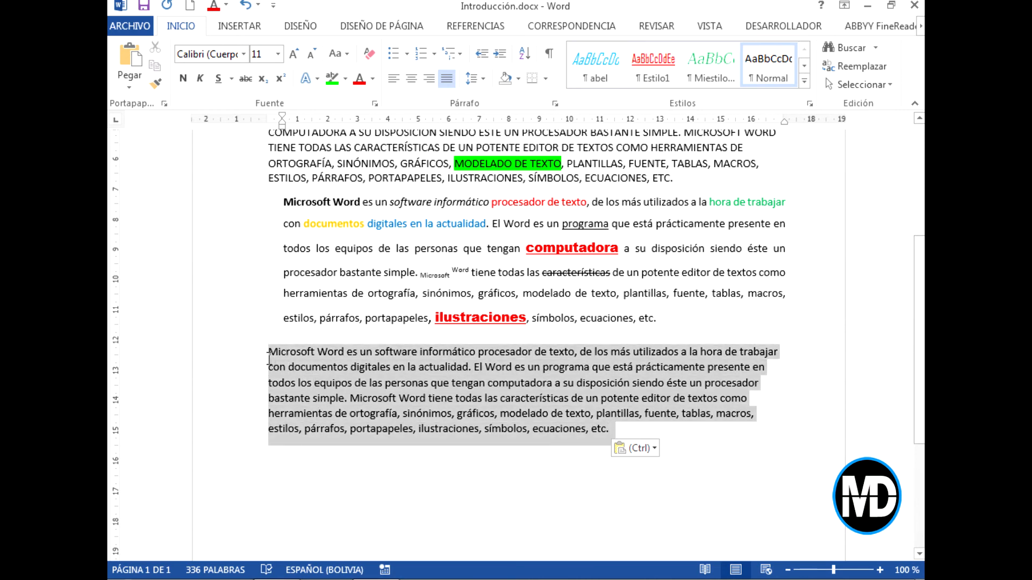
left_click(509, 392)
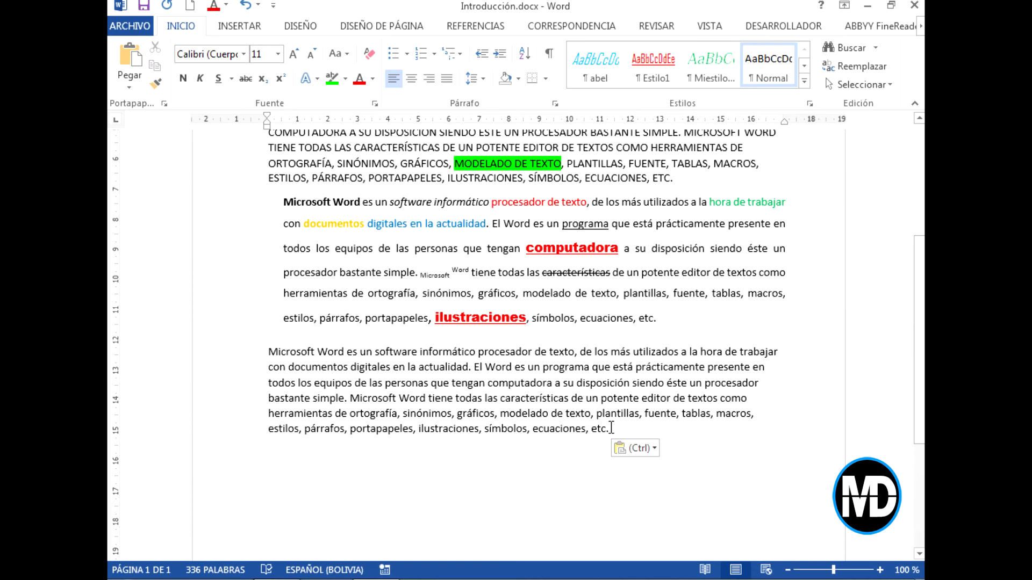
triple_click(611, 428)
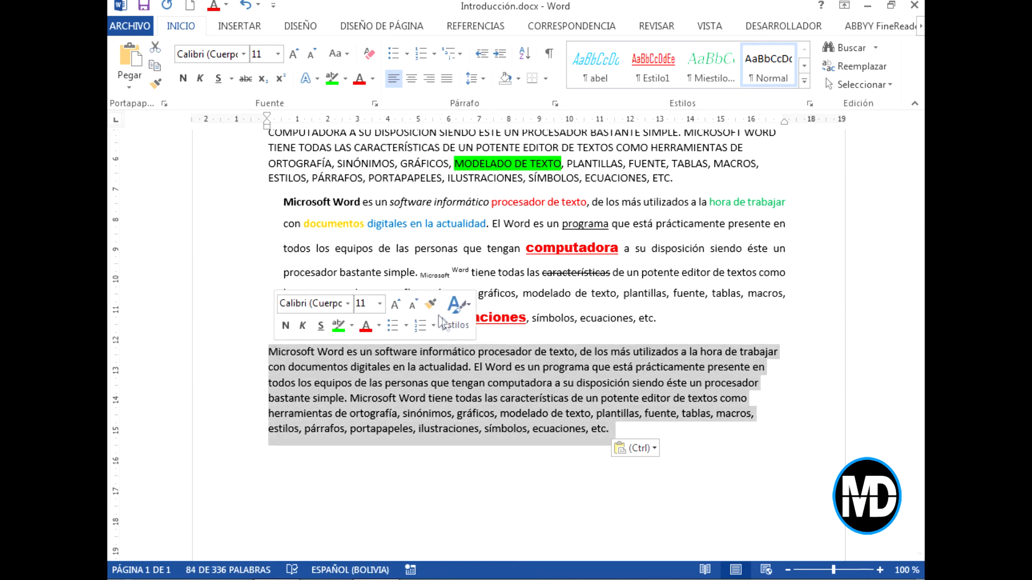
left_click(476, 78)
left_click(487, 130)
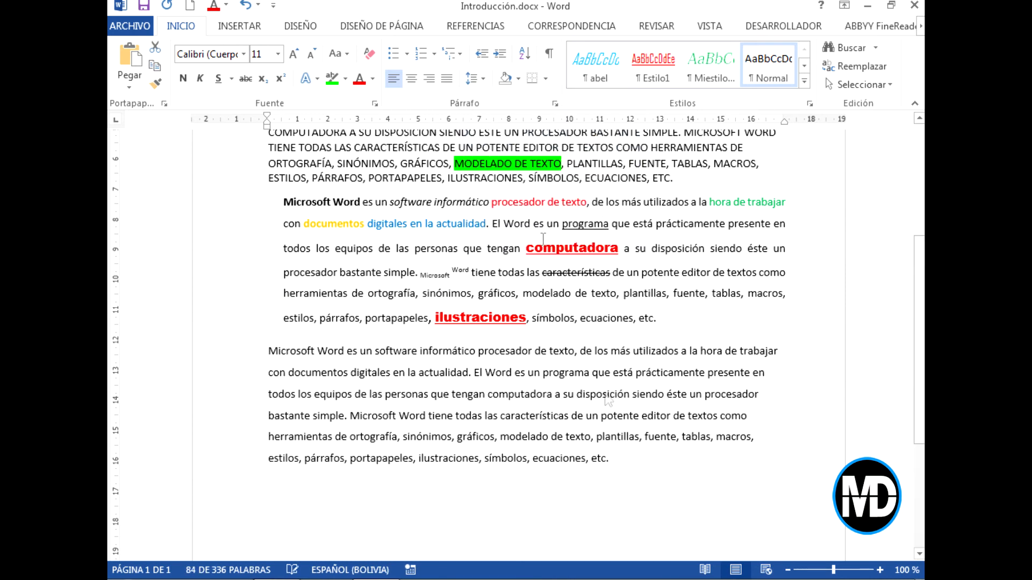
Step: Set the last paragraph's font size to 12 and insert a blank line above it
left_click(293, 54)
left_click(515, 497)
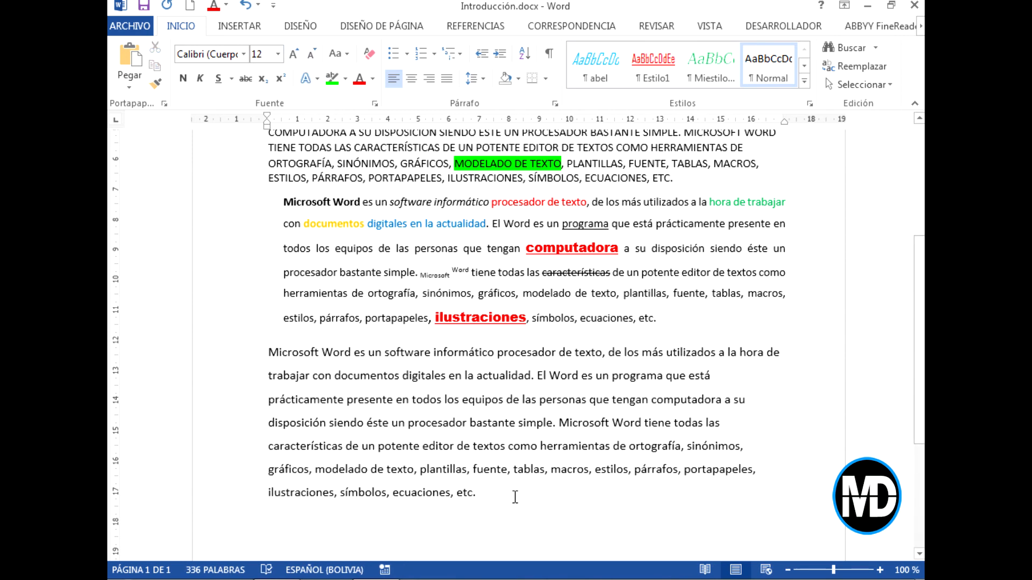
left_click(637, 323)
key("Return")
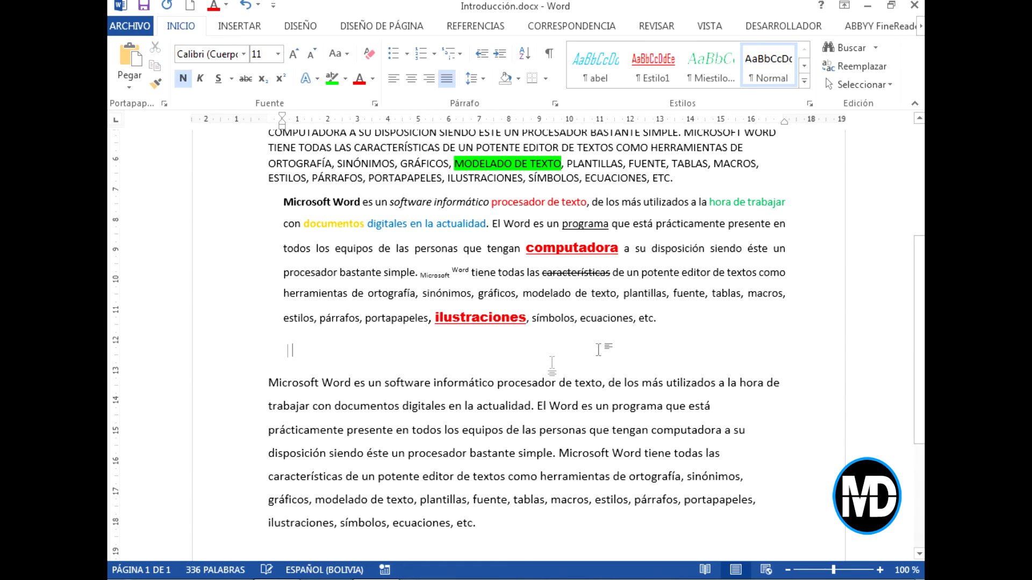
Step: Search the document for the word "ecuaciones" in place of the previous search term
scroll(518, 376, "down", 5)
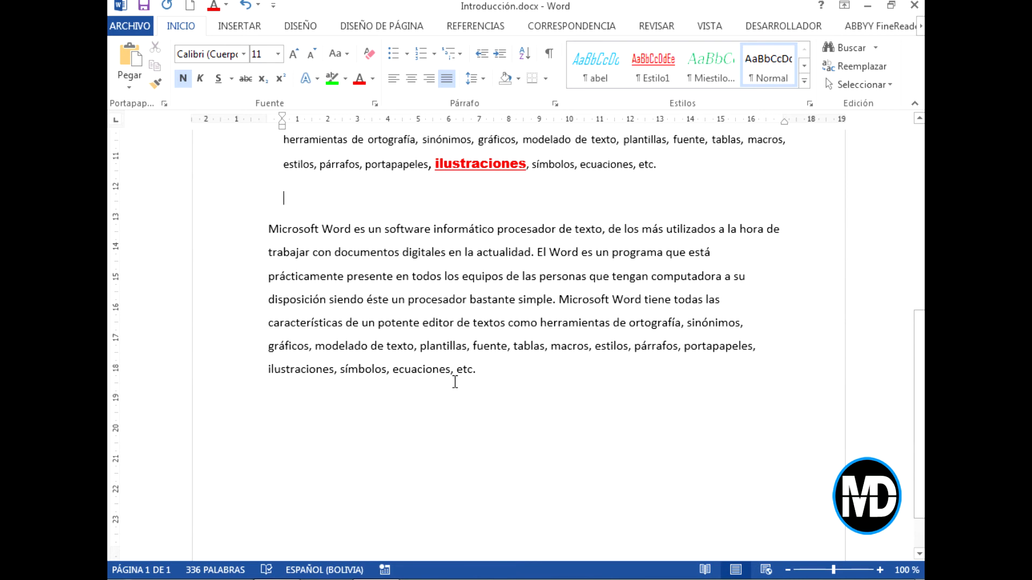
left_click_drag(452, 370, 392, 371)
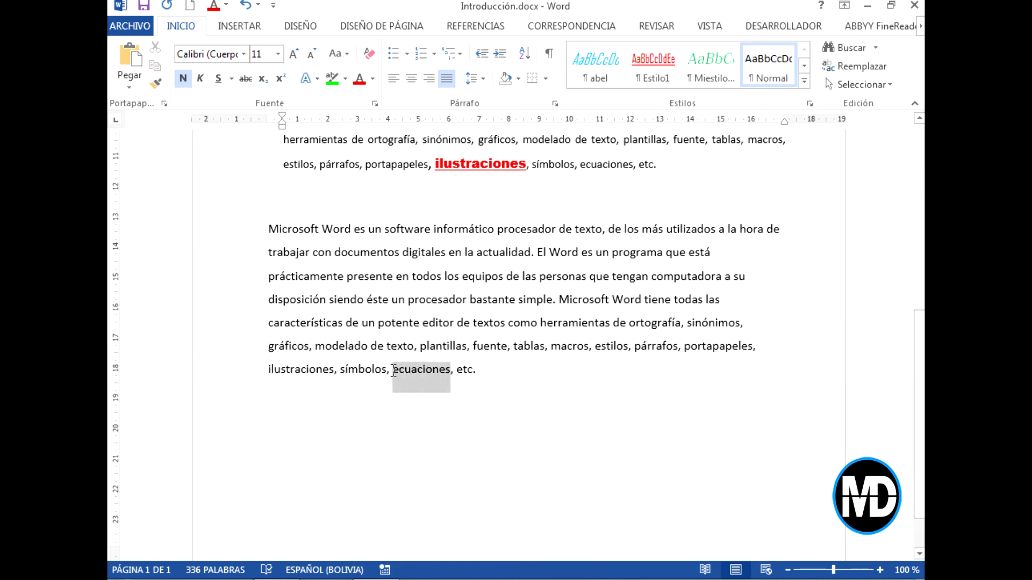
left_click(477, 370)
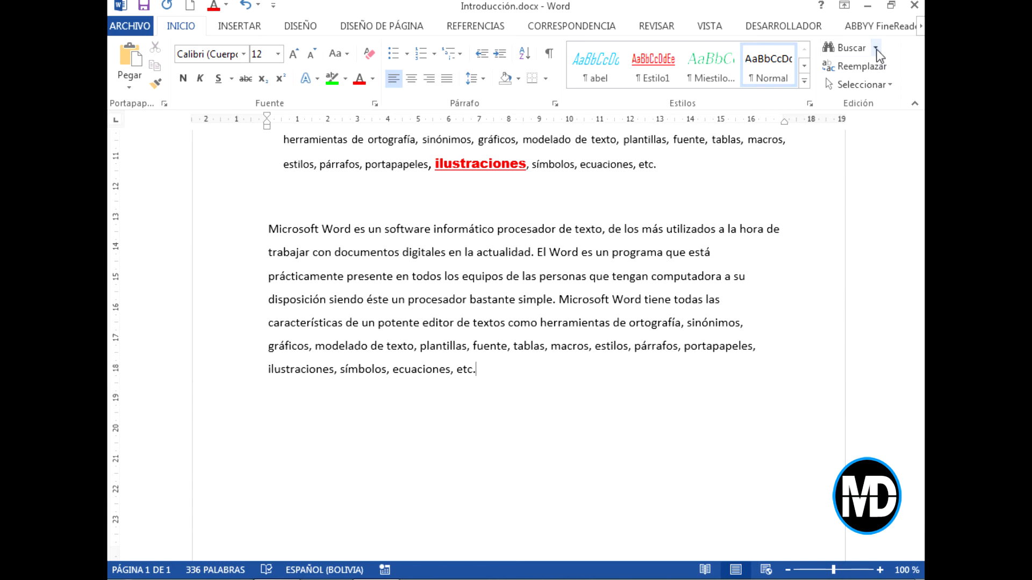
left_click(842, 52)
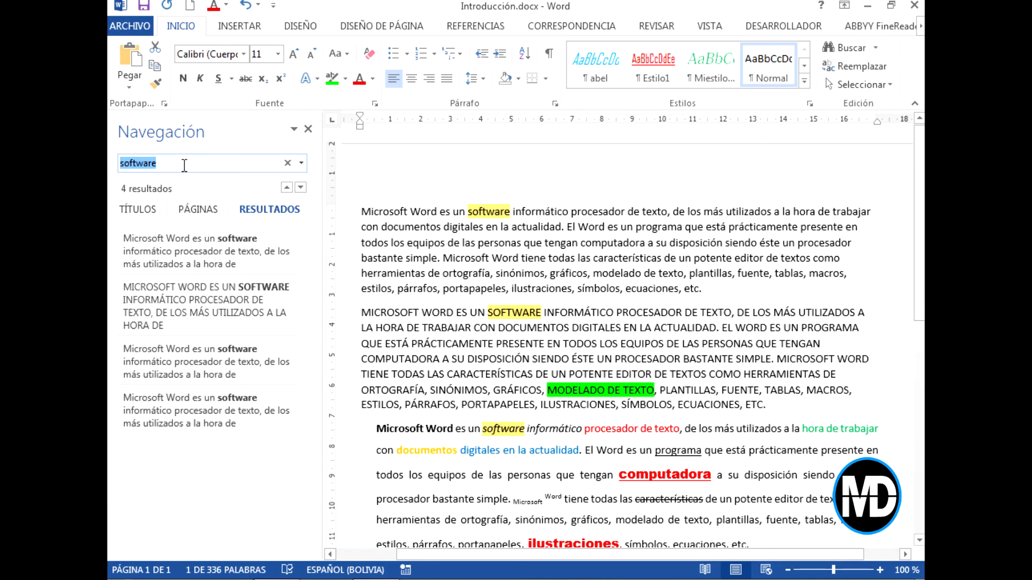
key("BackSpace")
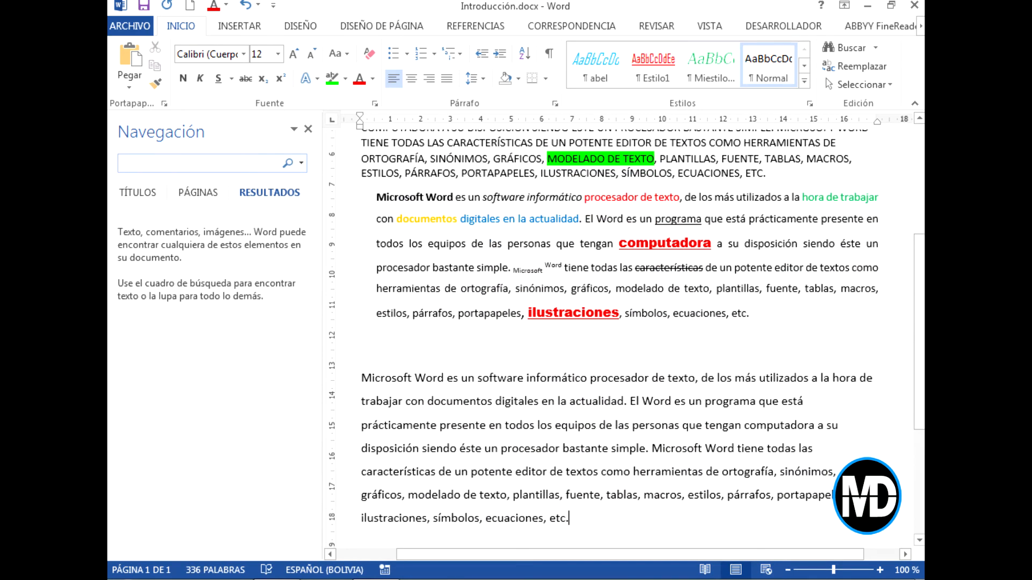
type("ec")
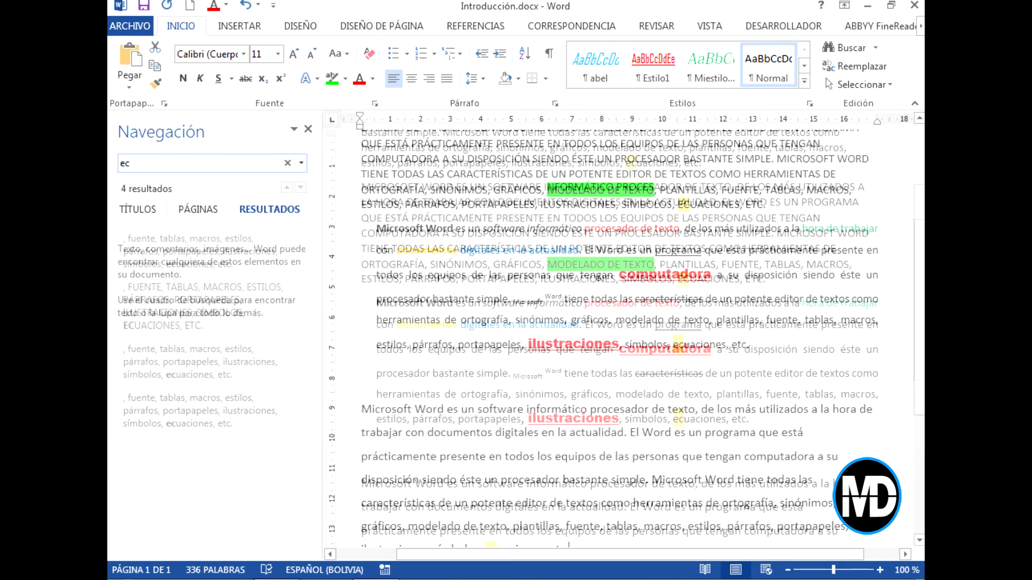
type("uaciones")
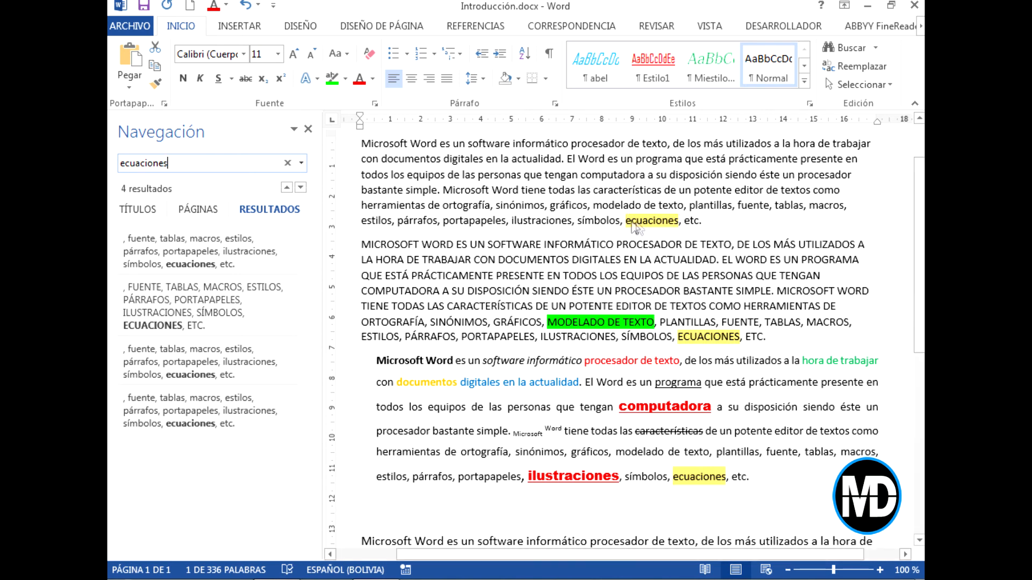
Step: Review the highlighted occurrences of "ecuaciones" across the paragraphs and close the search
left_click(766, 480)
scroll(766, 480, "down", 3)
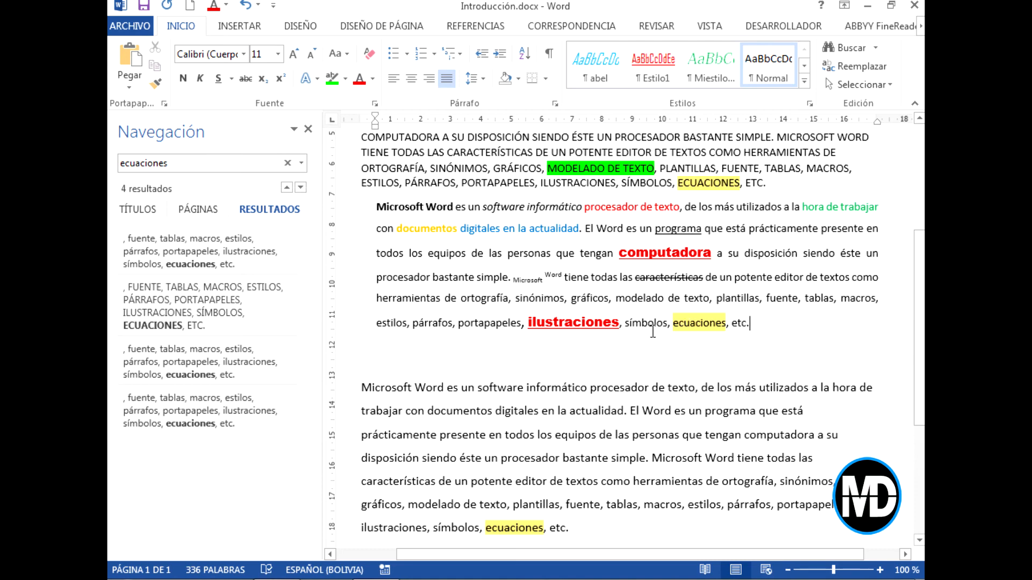
scroll(652, 331, "up", 2)
scroll(652, 331, "up", 3)
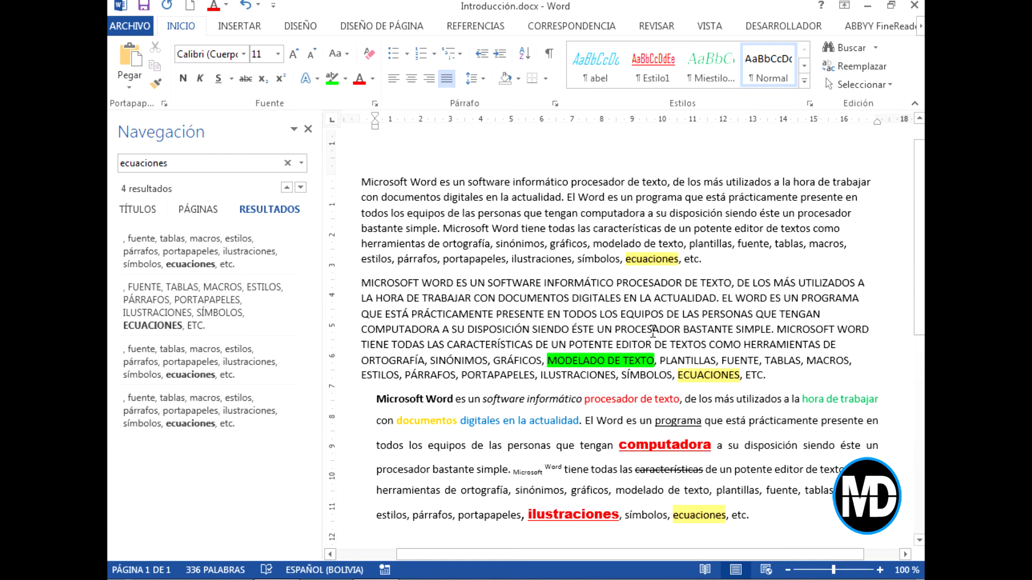
left_click(308, 129)
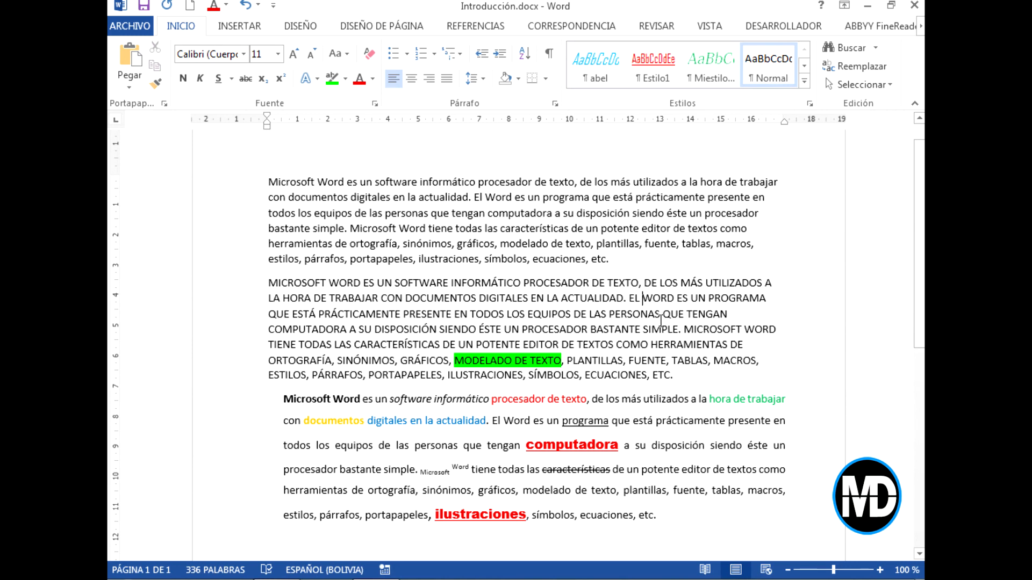
Step: Delete the whole uppercase second paragraph and insert a blank line after the first paragraph
left_click_drag(678, 378, 261, 284)
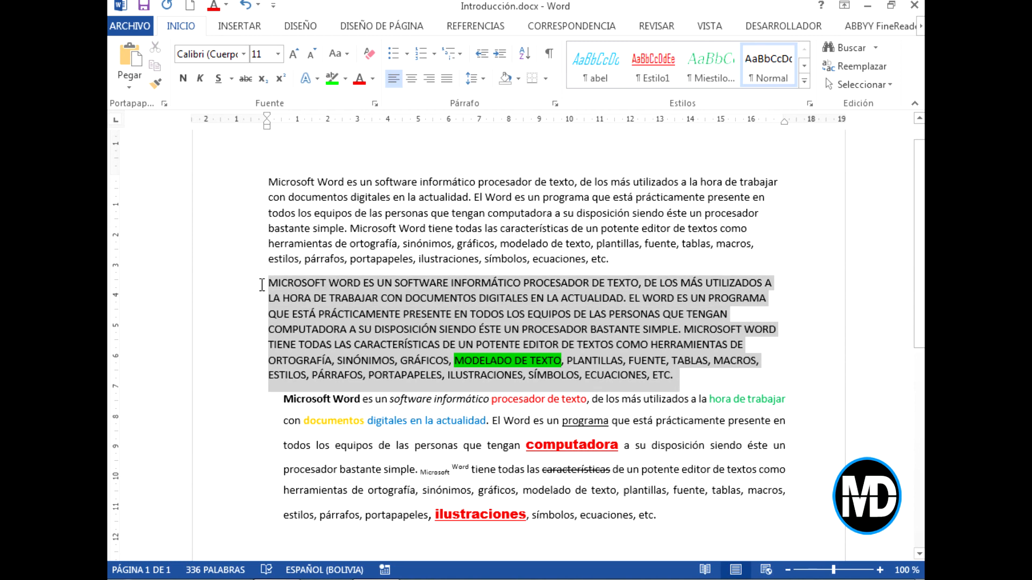
key("Delete")
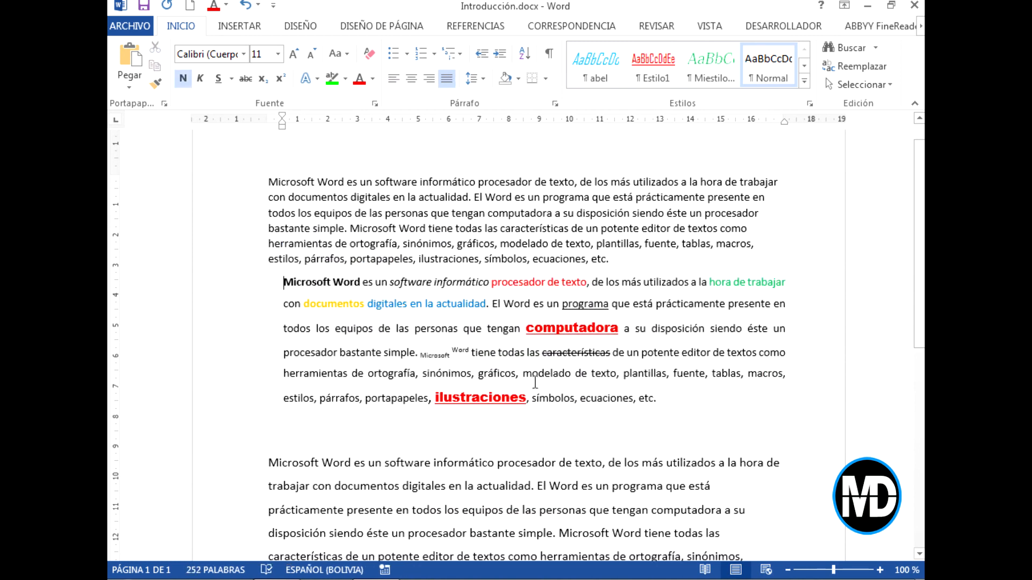
left_click(615, 259)
key("Return")
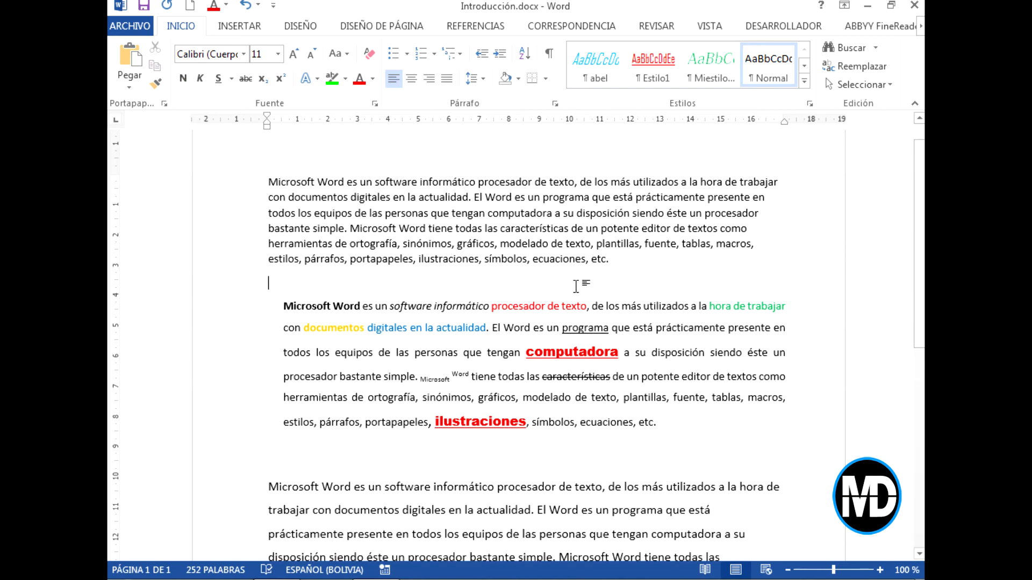
Step: Replace every occurrence of "equipos" with "computadores" throughout the document
scroll(575, 287, "down", 1)
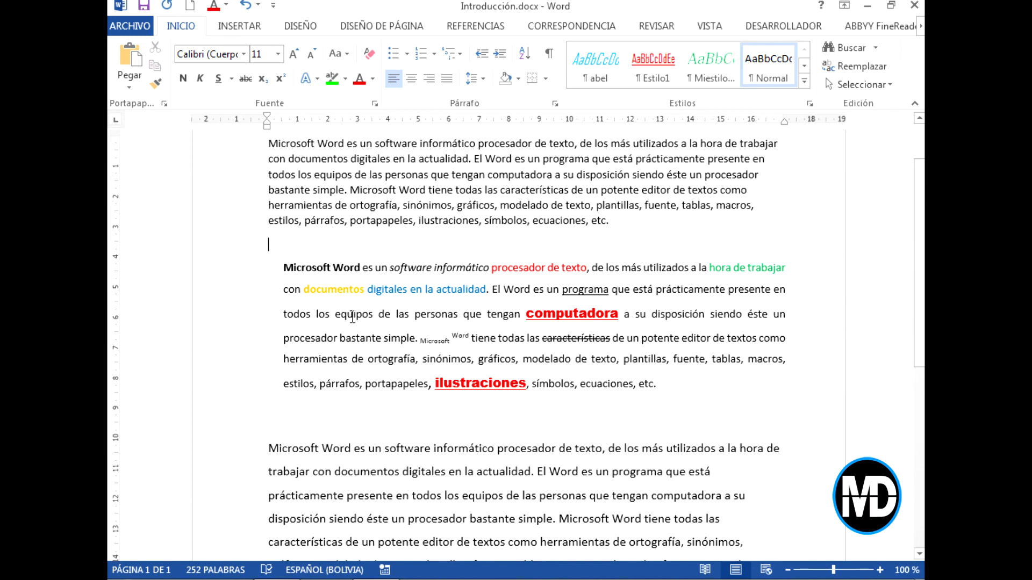
left_click_drag(369, 314, 336, 314)
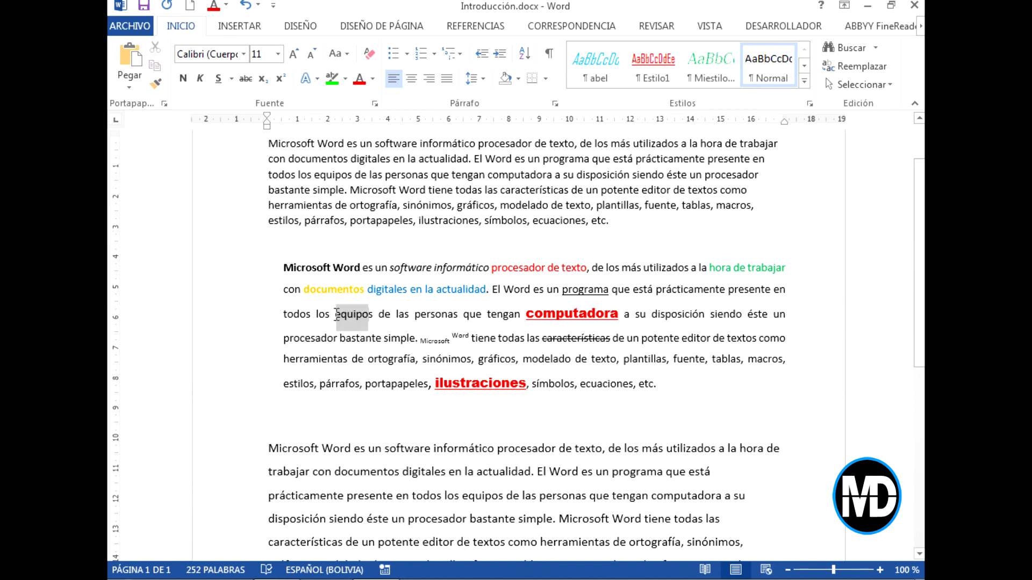
left_click(376, 314)
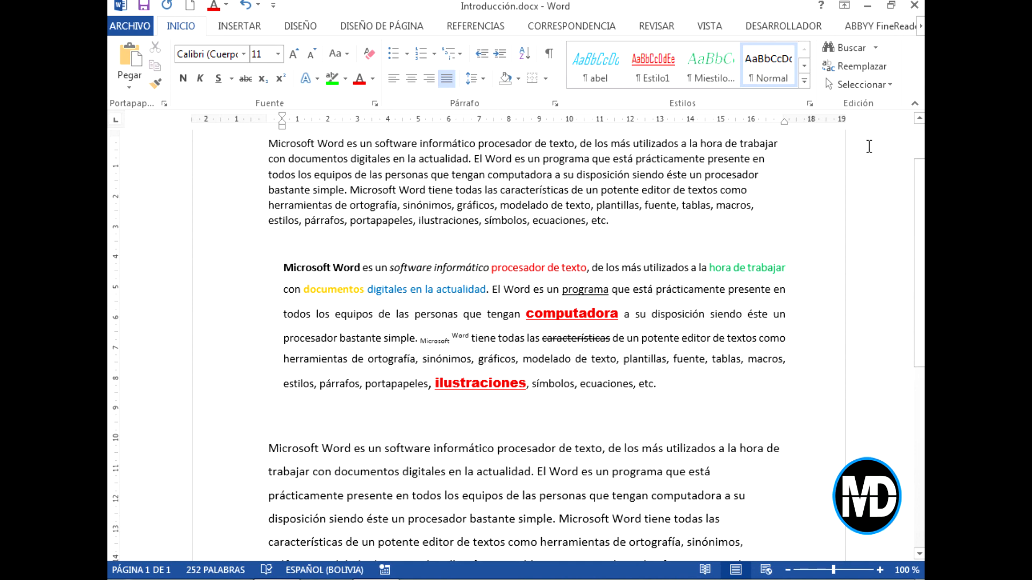
left_click(859, 65)
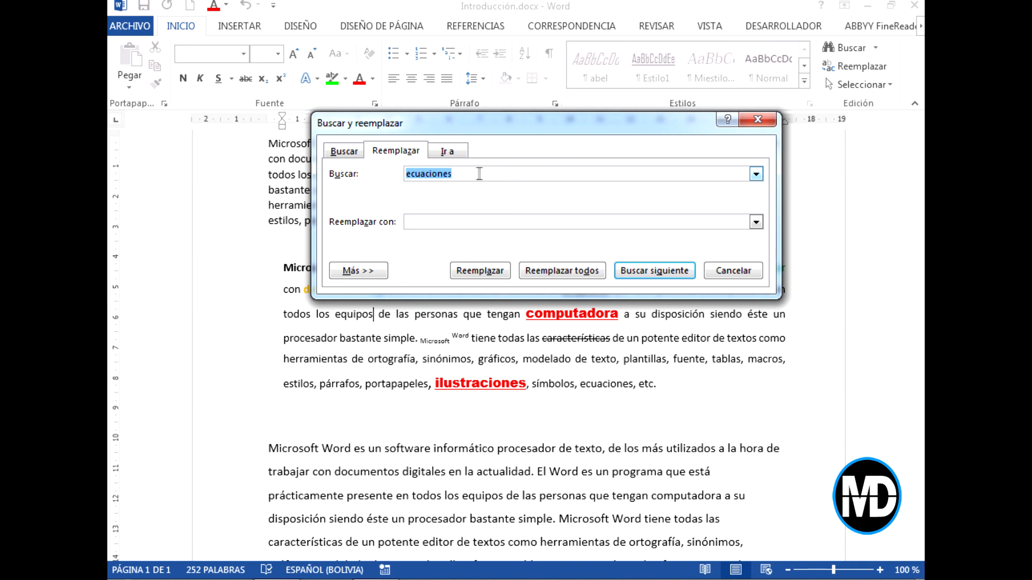
key("BackSpace")
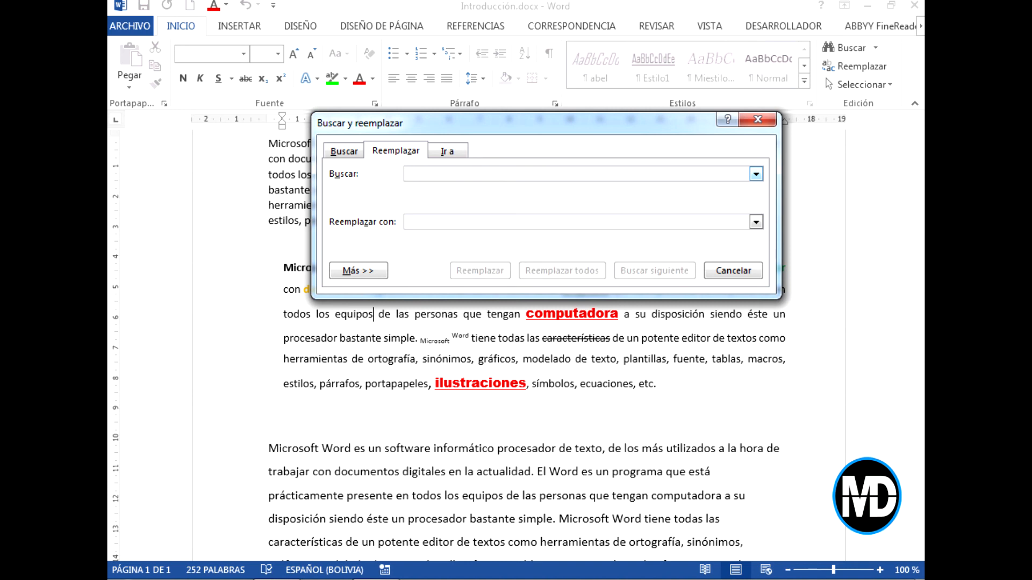
type("equipos")
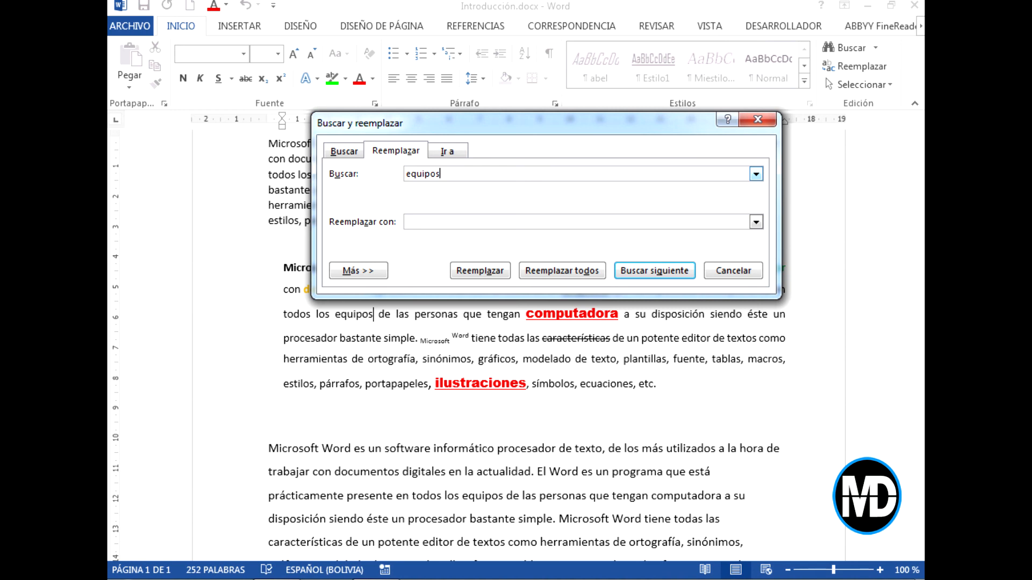
left_click(418, 221)
type("computadores")
left_click(575, 272)
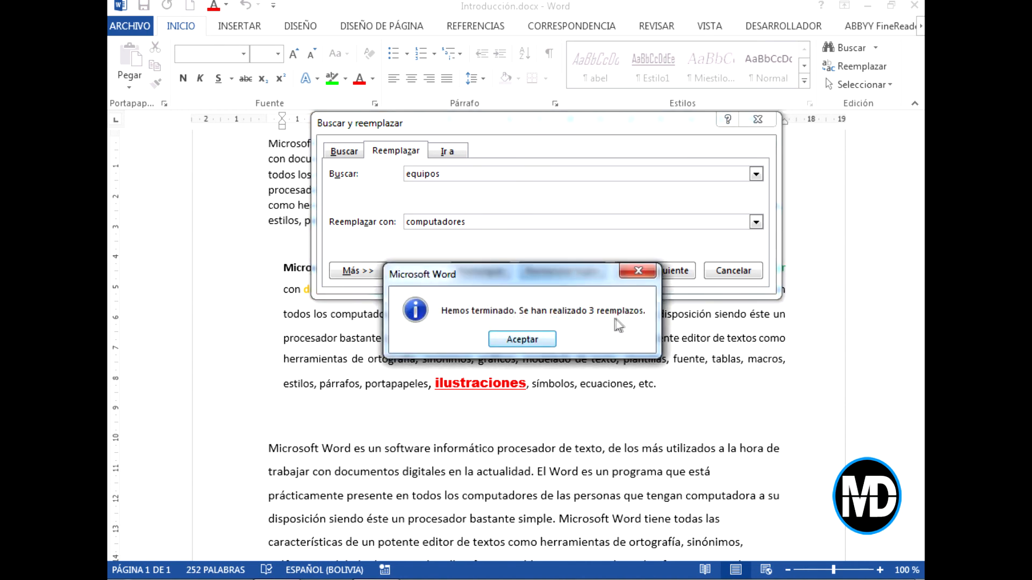
left_click(542, 344)
left_click(733, 270)
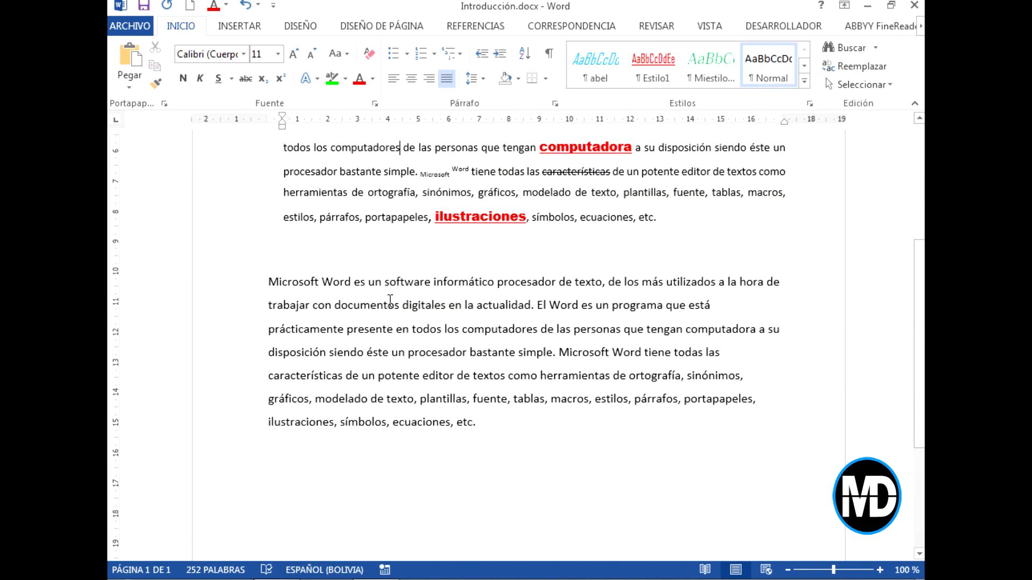
Step: Check the replaced word "computadores" in each of the three paragraphs
scroll(389, 299, "up", 1)
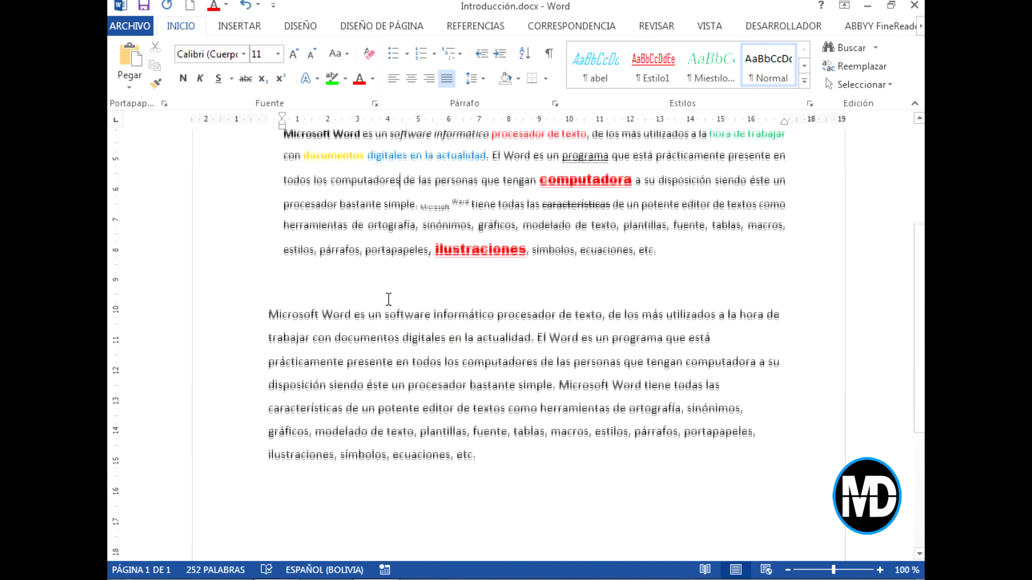
left_click_drag(400, 188, 331, 189)
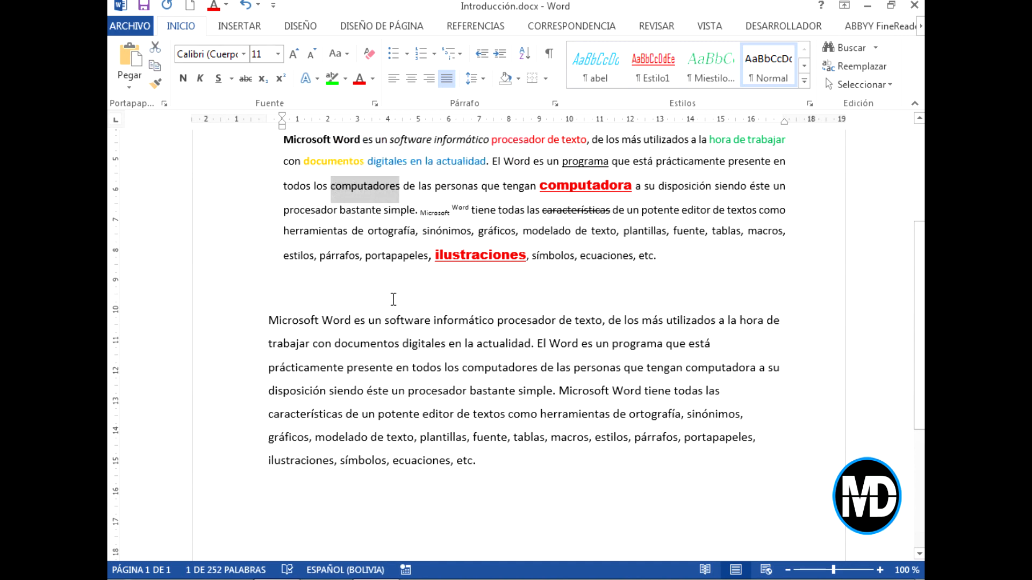
left_click_drag(539, 372, 462, 372)
scroll(386, 247, "up", 4)
left_click_drag(384, 240, 314, 240)
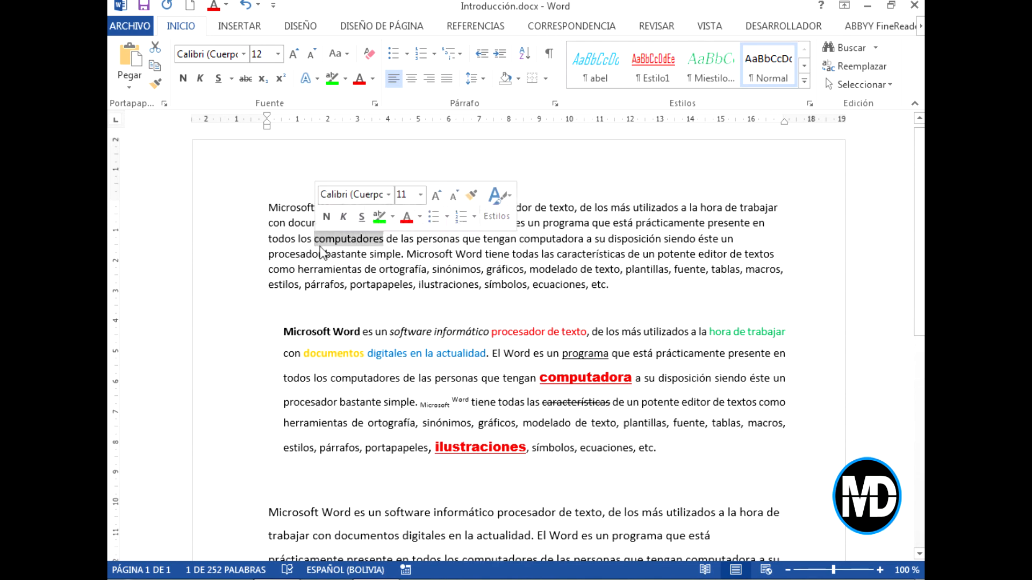
left_click(470, 310)
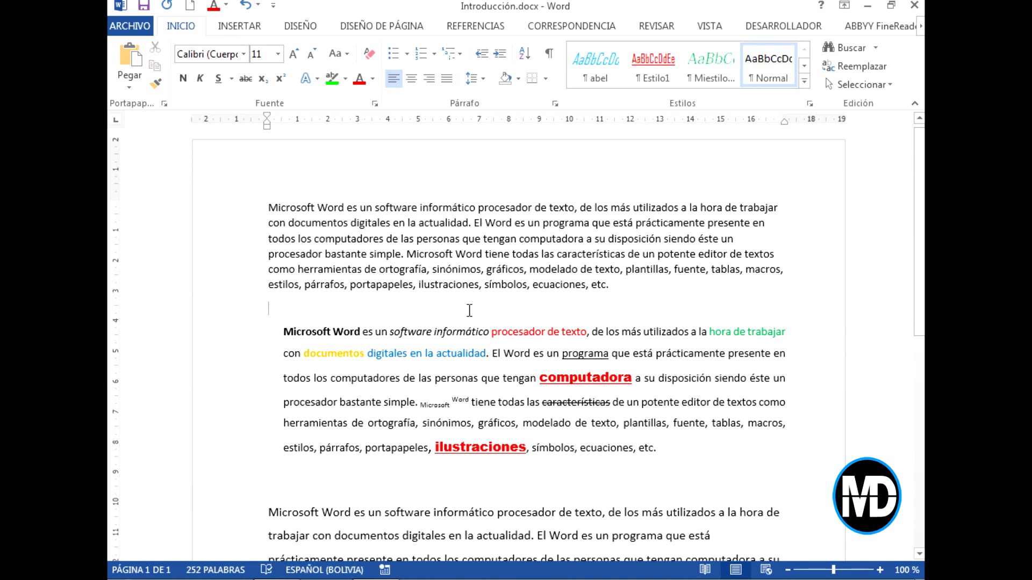